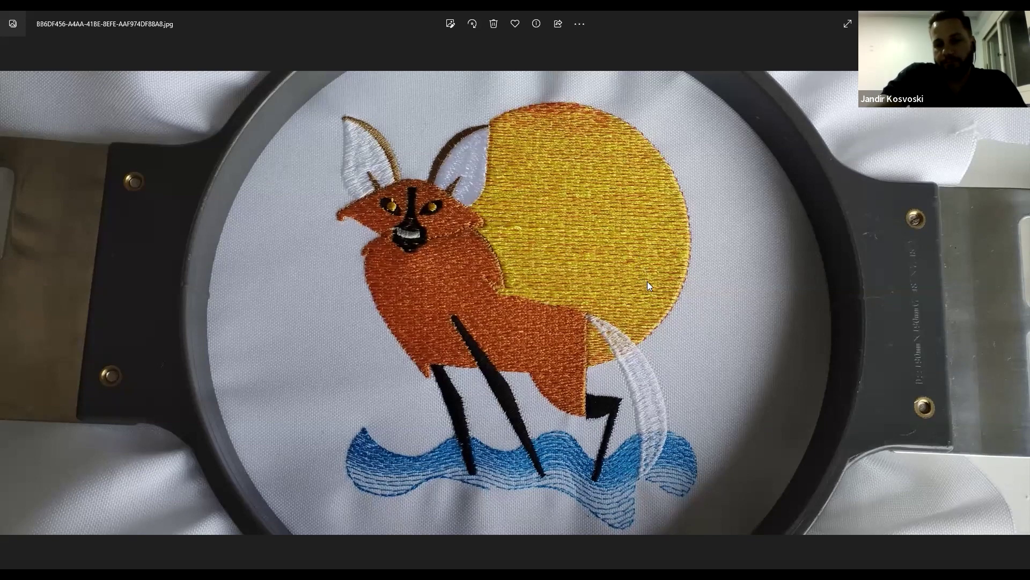
- Examine the front of the embroidered animal and sun in the hoop photo, both close up and as a whole
{"action": "scroll", "coordinate": [649, 289], "scroll_direction": "up", "scroll_amount": 1}
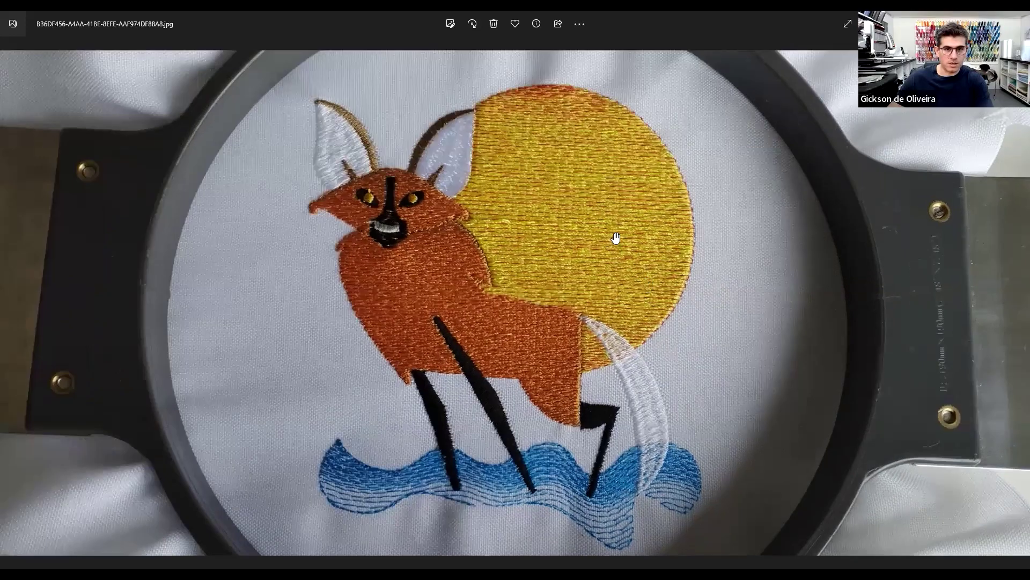
{"action": "scroll", "coordinate": [615, 238], "scroll_direction": "up", "scroll_amount": 1}
{"action": "scroll", "coordinate": [488, 338], "scroll_direction": "up", "scroll_amount": 1}
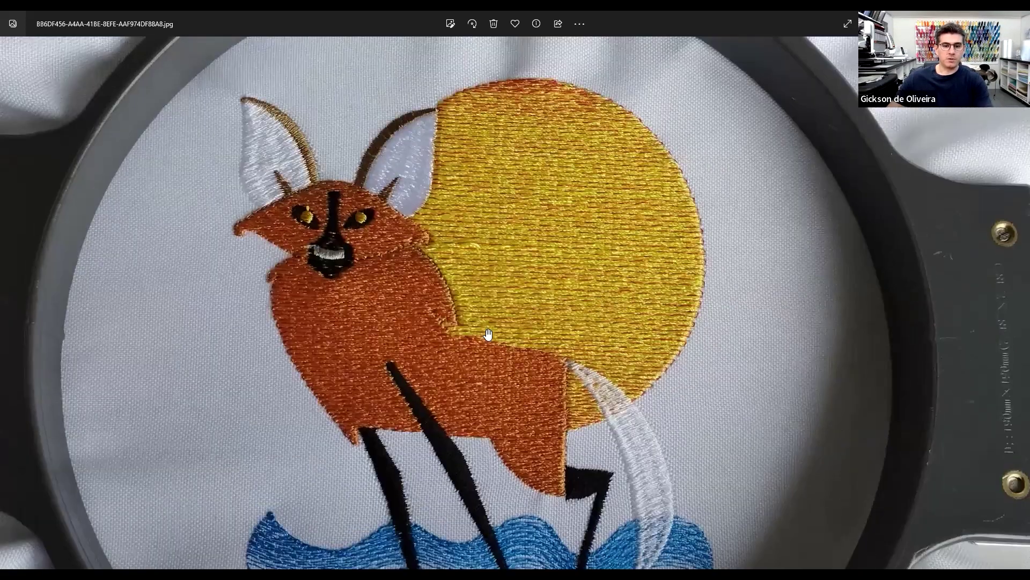
{"action": "scroll", "coordinate": [520, 343], "scroll_direction": "down", "scroll_amount": 1}
{"action": "scroll", "coordinate": [523, 292], "scroll_direction": "down", "scroll_amount": 1}
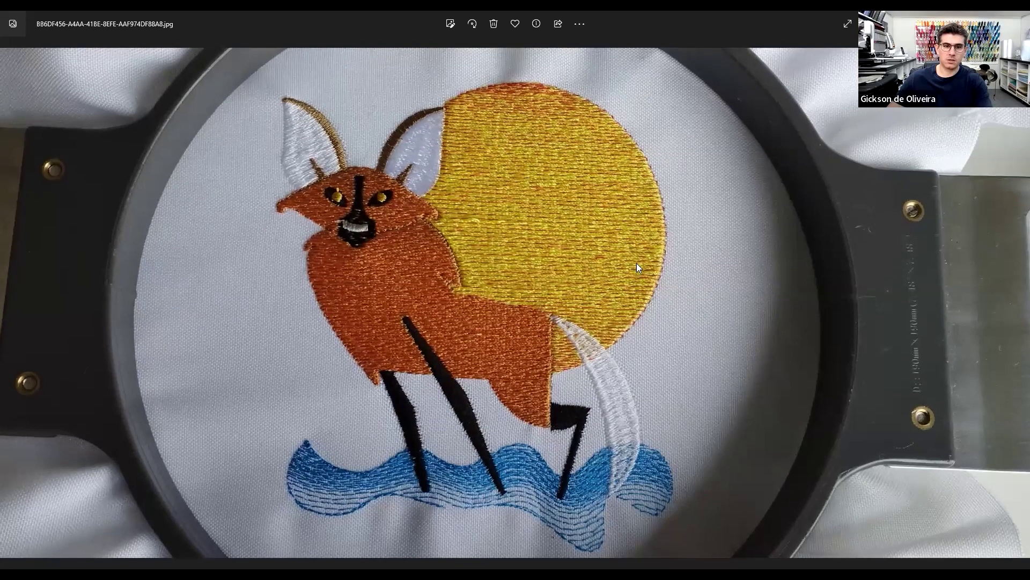
{"action": "scroll", "coordinate": [637, 269], "scroll_direction": "down", "scroll_amount": 1}
{"action": "scroll", "coordinate": [414, 518], "scroll_direction": "down", "scroll_amount": 1}
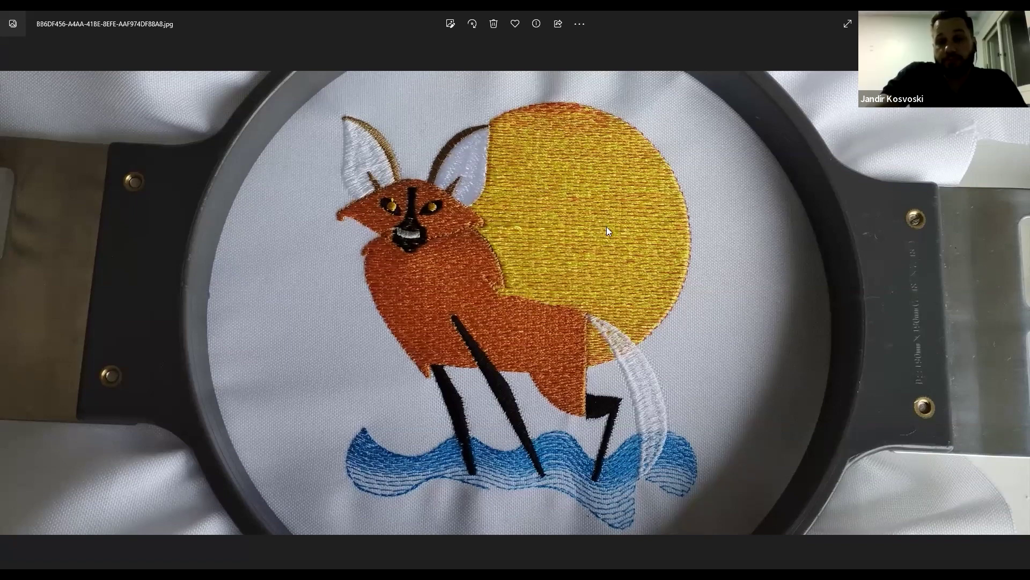
{"action": "scroll", "coordinate": [646, 210], "scroll_direction": "up", "scroll_amount": 3}
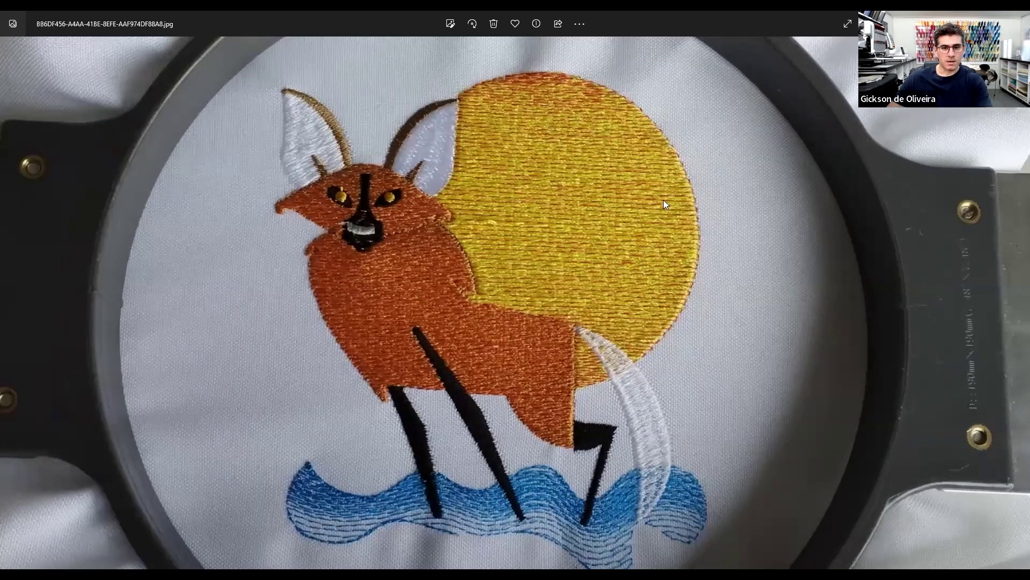
{"action": "scroll", "coordinate": [655, 204], "scroll_direction": "down", "scroll_amount": 2}
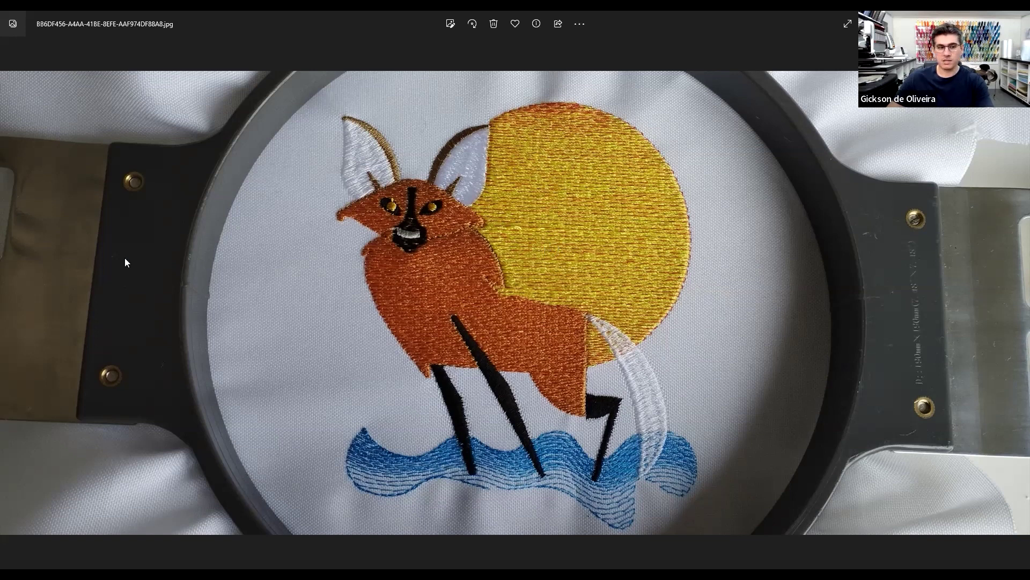
- Glance at the photo of the embroidery's reverse, return to the front photo and inspect the white tail, black legs and blue waves close up
{"action": "left_click", "coordinate": [9, 301]}
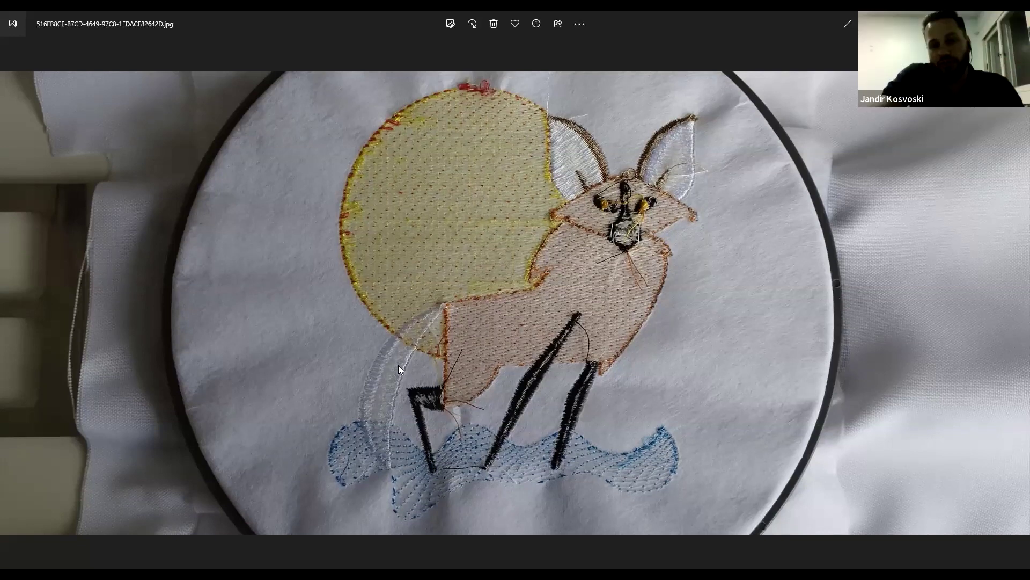
{"action": "key", "text": "Left"}
{"action": "scroll", "coordinate": [637, 373], "scroll_direction": "up", "scroll_amount": 1}
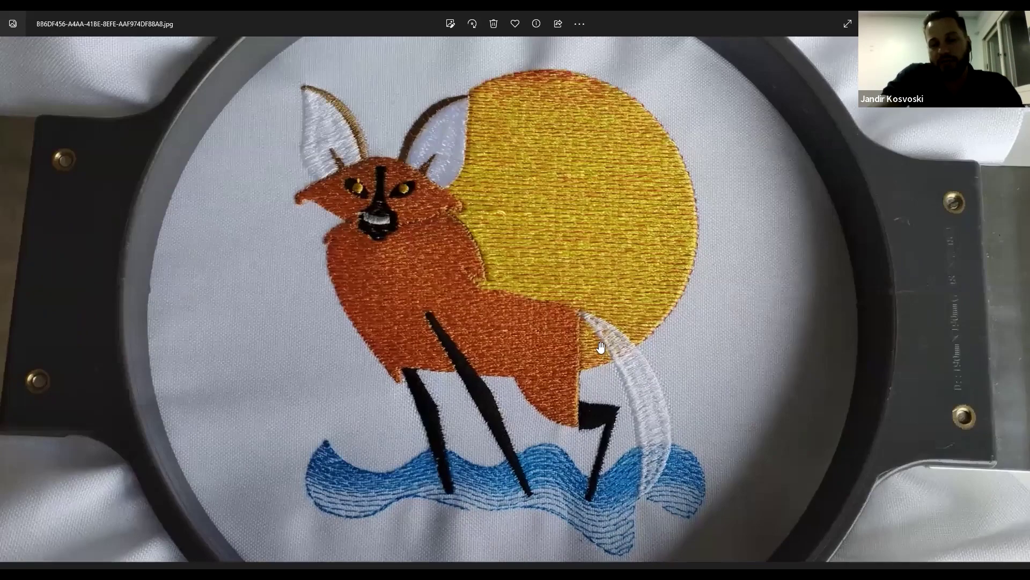
{"action": "scroll", "coordinate": [611, 349], "scroll_direction": "up", "scroll_amount": 1}
{"action": "scroll", "coordinate": [611, 348], "scroll_direction": "up", "scroll_amount": 1}
{"action": "scroll", "coordinate": [612, 346], "scroll_direction": "down", "scroll_amount": 2}
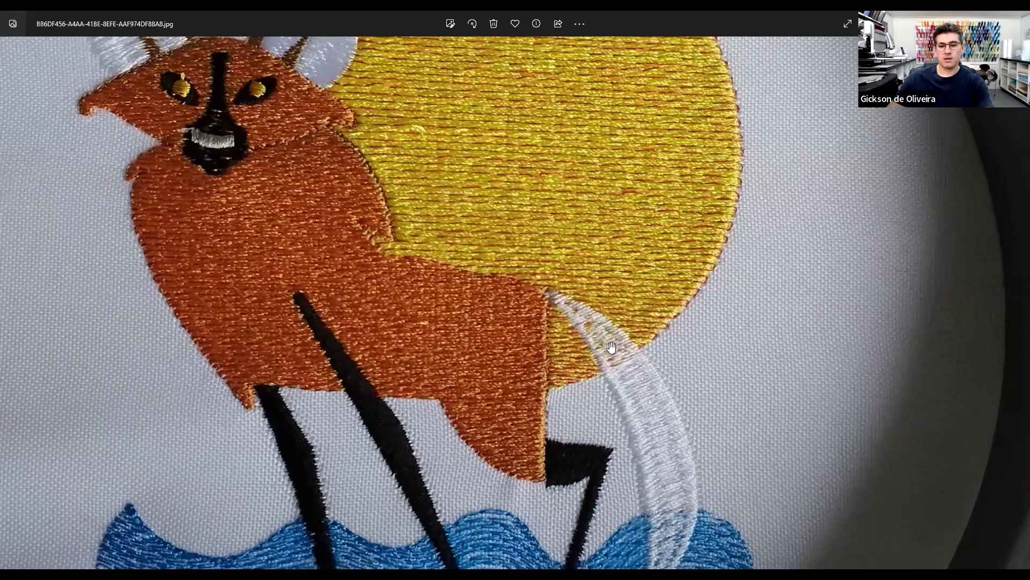
{"action": "scroll", "coordinate": [659, 510], "scroll_direction": "down", "scroll_amount": 3}
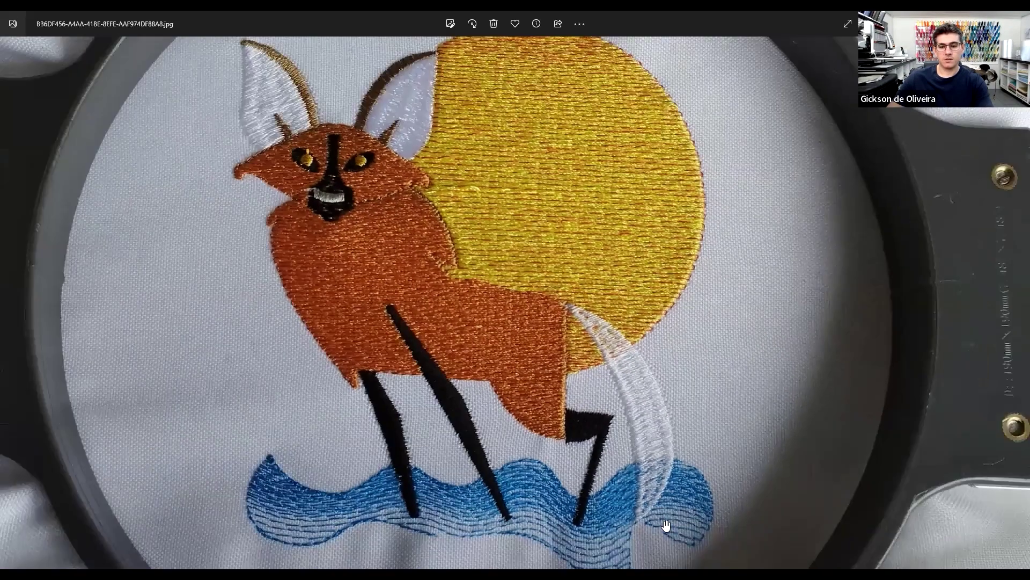
{"action": "scroll", "coordinate": [664, 515], "scroll_direction": "up", "scroll_amount": 2}
{"action": "scroll", "coordinate": [624, 425], "scroll_direction": "up", "scroll_amount": 2}
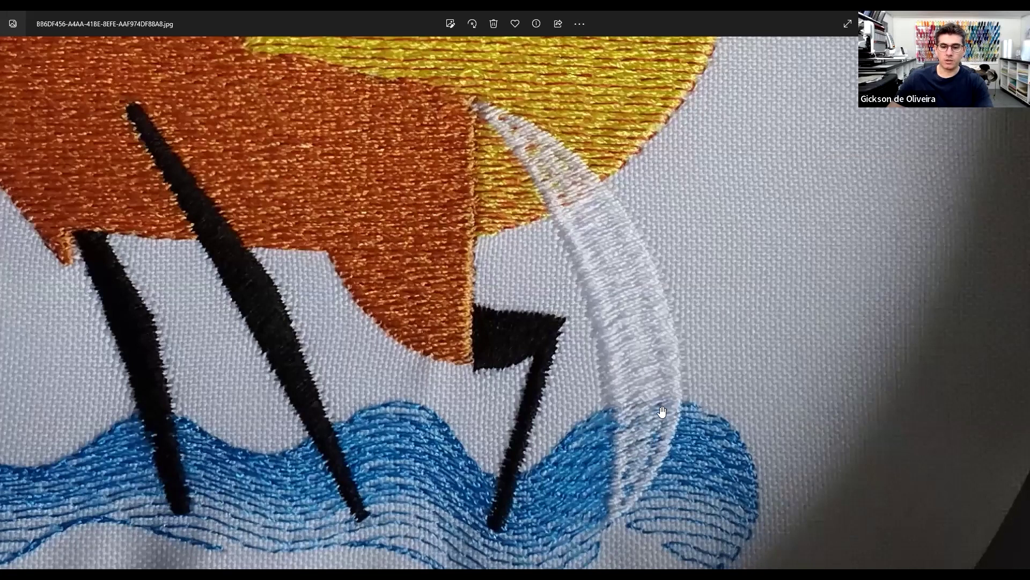
{"action": "scroll", "coordinate": [639, 448], "scroll_direction": "up", "scroll_amount": 3}
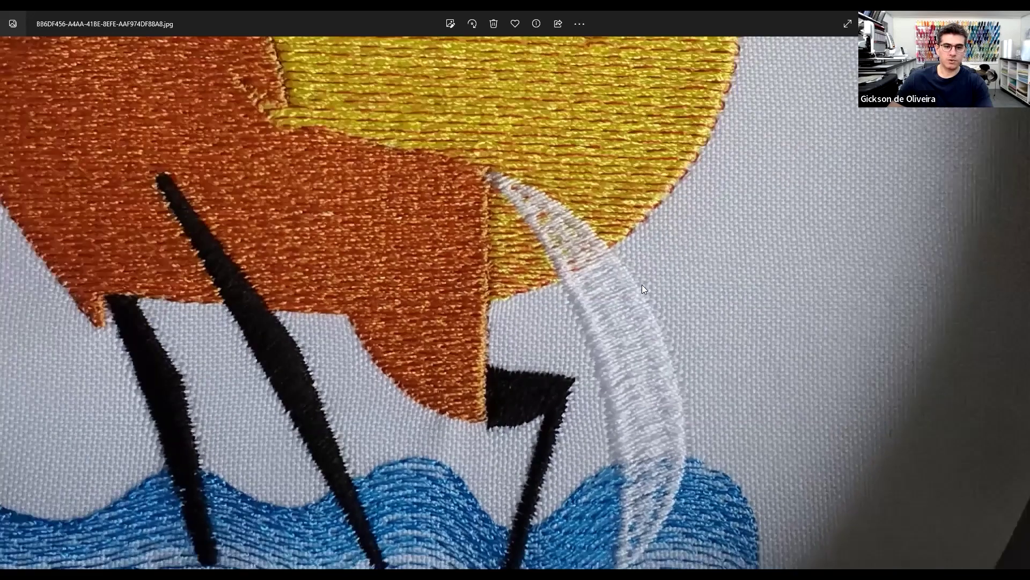
{"action": "scroll", "coordinate": [642, 285], "scroll_direction": "down", "scroll_amount": 5}
- Show the reverse-side photo and examine the underside stitching of the body, black legs and waves
{"action": "left_click", "coordinate": [11, 298]}
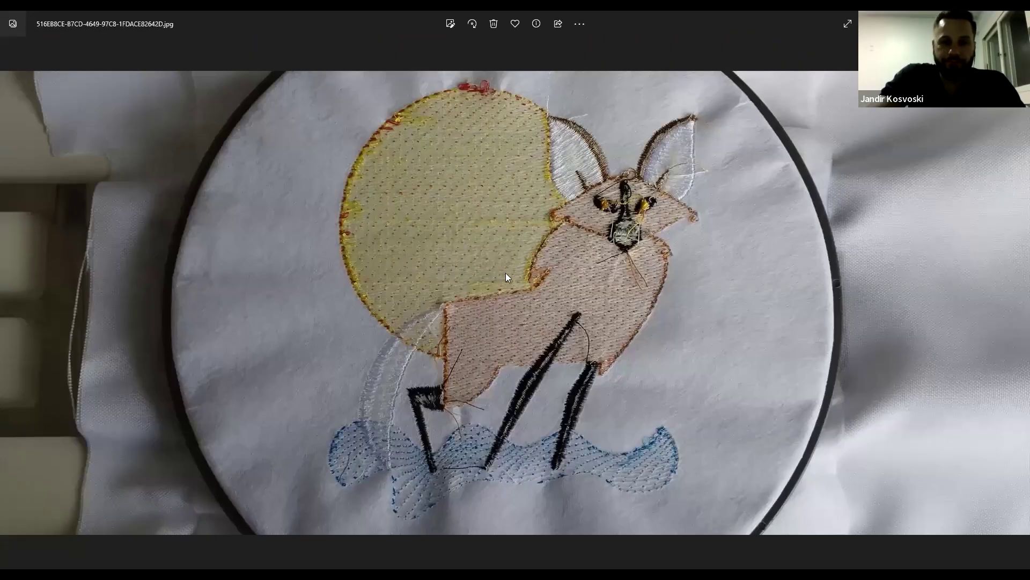
{"action": "scroll", "coordinate": [553, 263], "scroll_direction": "up", "scroll_amount": 3}
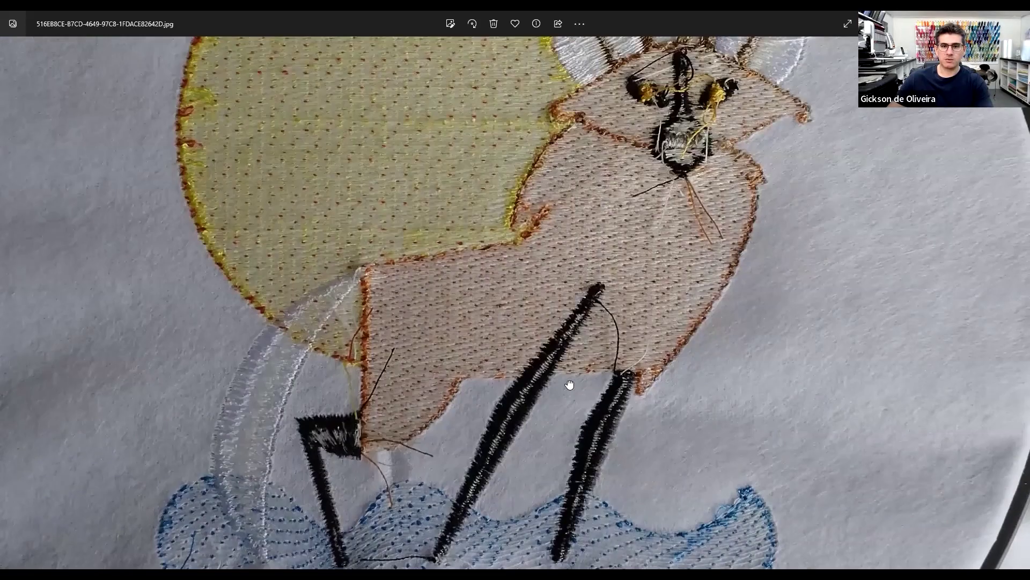
{"action": "scroll", "coordinate": [570, 385], "scroll_direction": "down", "scroll_amount": 3}
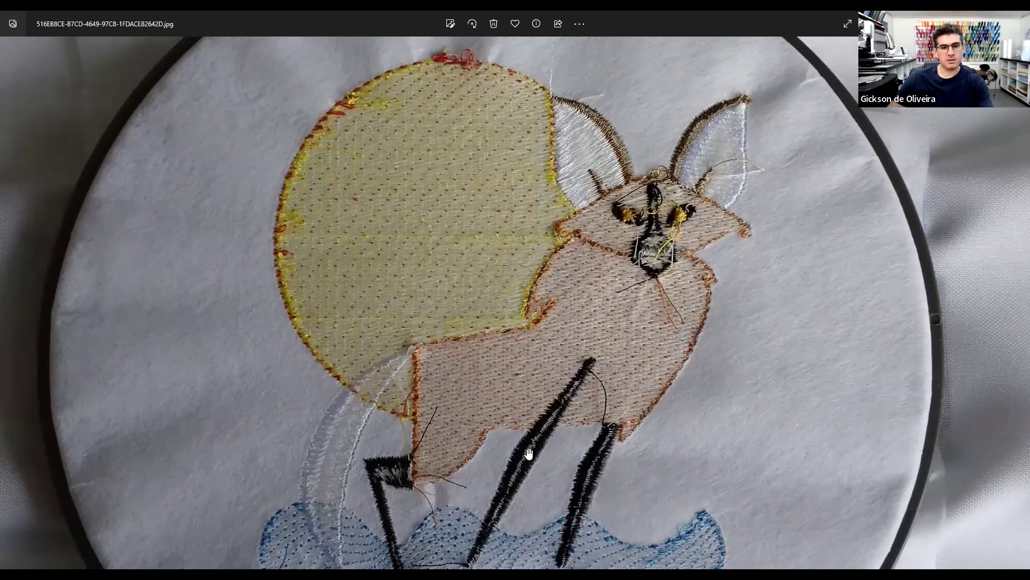
{"action": "scroll", "coordinate": [516, 430], "scroll_direction": "up", "scroll_amount": 5}
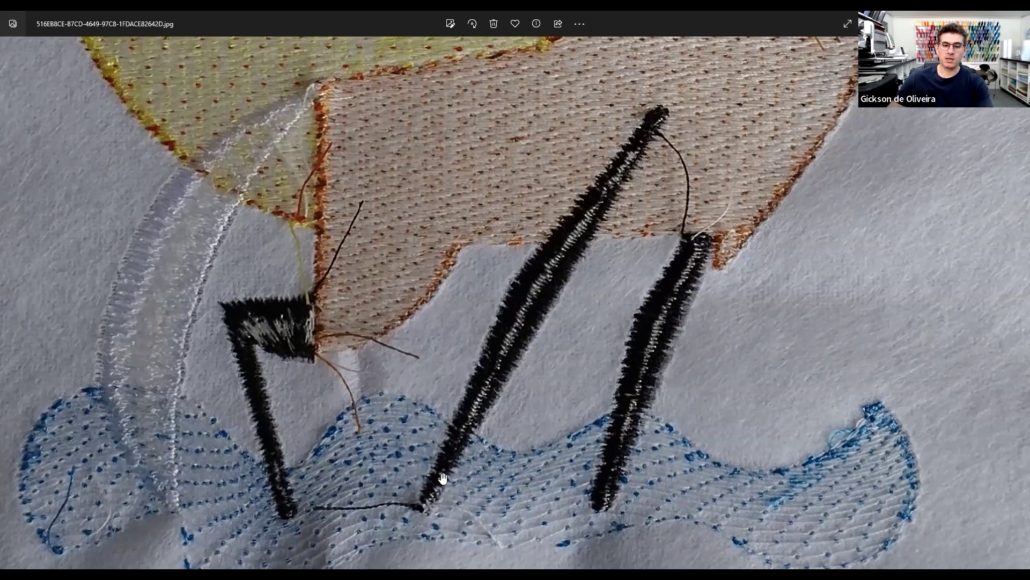
{"action": "scroll", "coordinate": [568, 301], "scroll_direction": "down", "scroll_amount": 5}
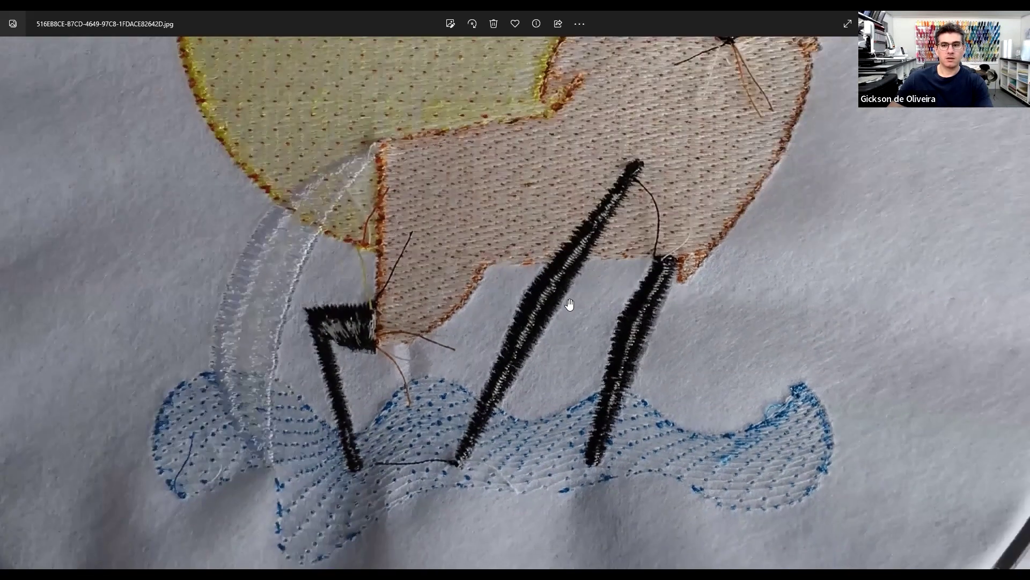
{"action": "scroll", "coordinate": [593, 296], "scroll_direction": "down", "scroll_amount": 3}
{"action": "scroll", "coordinate": [598, 303], "scroll_direction": "up", "scroll_amount": 4}
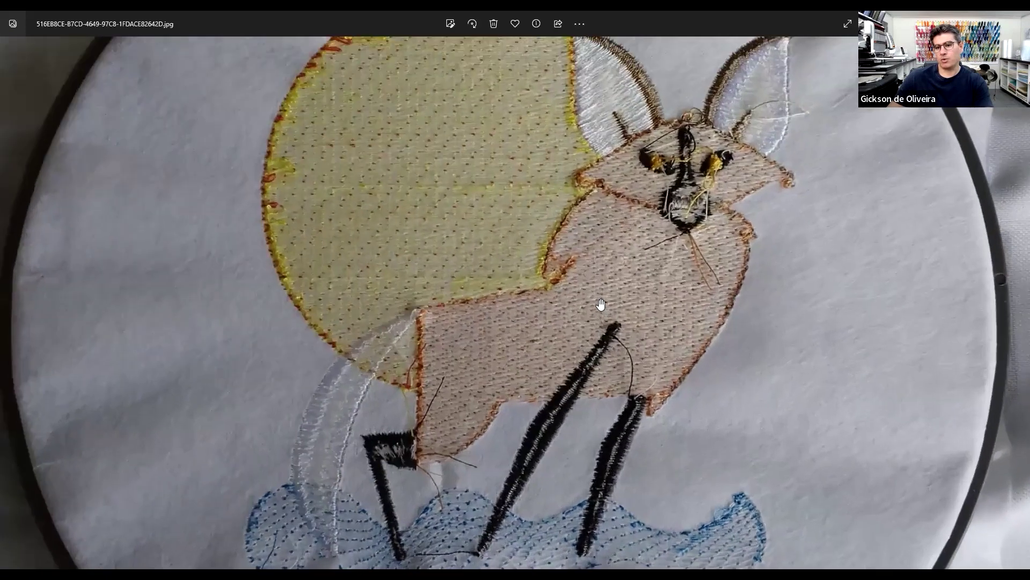
{"action": "scroll", "coordinate": [557, 356], "scroll_direction": "down", "scroll_amount": 3}
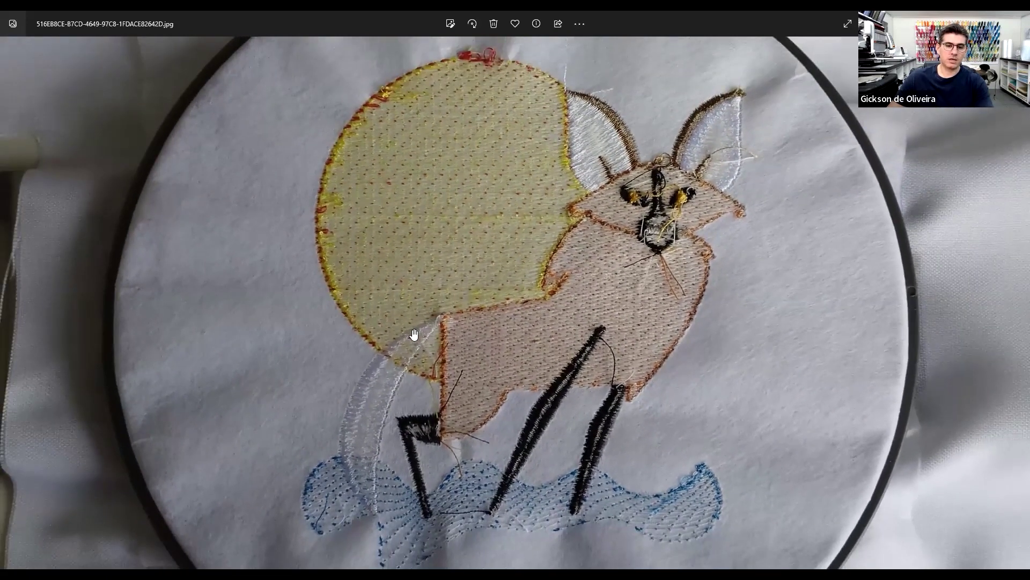
{"action": "scroll", "coordinate": [584, 355], "scroll_direction": "down", "scroll_amount": 2}
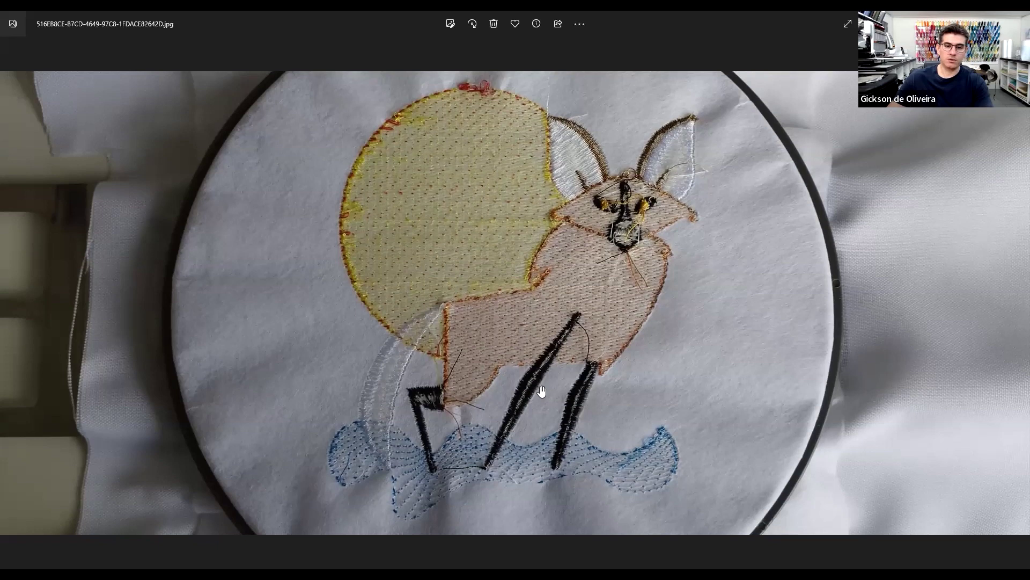
- Inspect the white bobbin thread along the underside of the black legs in the reverse-side photo
{"action": "scroll", "coordinate": [541, 391], "scroll_direction": "up", "scroll_amount": 2}
{"action": "scroll", "coordinate": [539, 391], "scroll_direction": "up", "scroll_amount": 2}
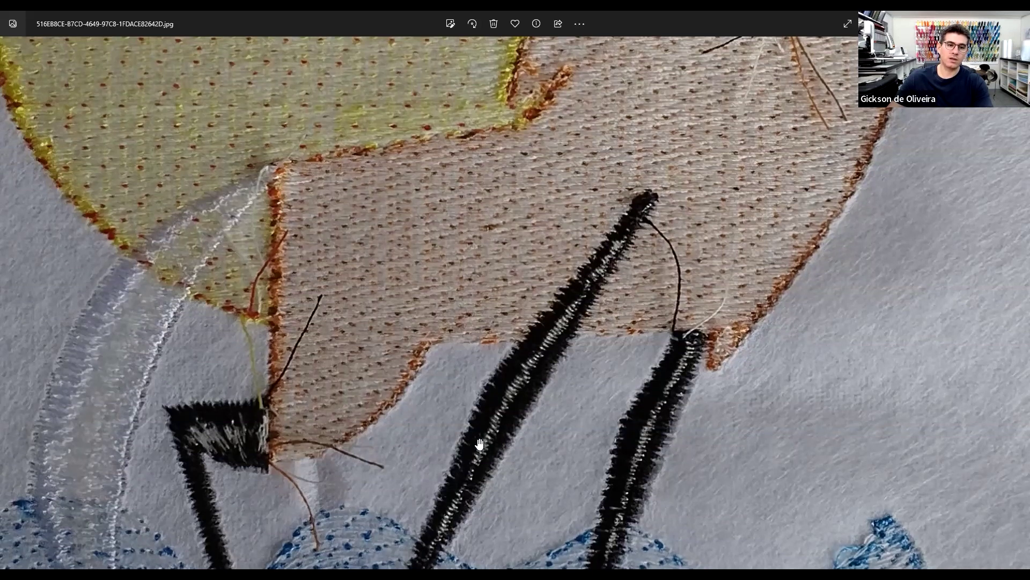
{"action": "scroll", "coordinate": [483, 442], "scroll_direction": "down", "scroll_amount": 1}
{"action": "scroll", "coordinate": [590, 295], "scroll_direction": "down", "scroll_amount": 2}
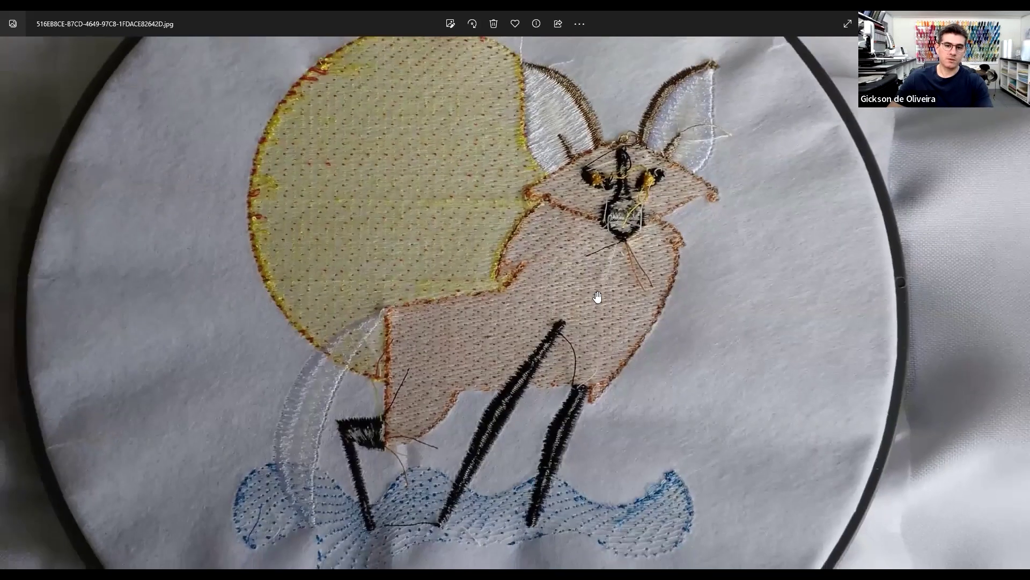
{"action": "scroll", "coordinate": [588, 295], "scroll_direction": "down", "scroll_amount": 1}
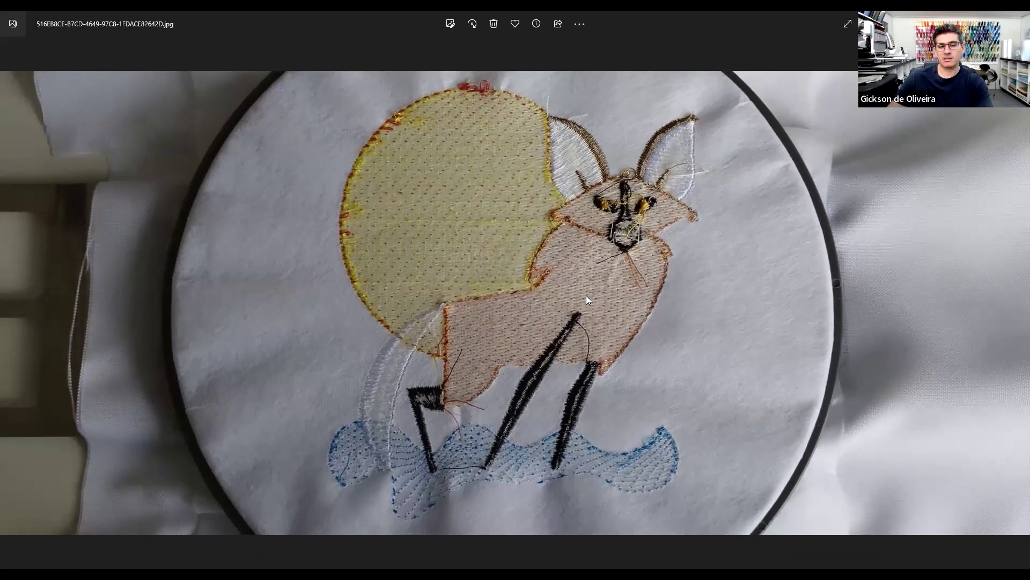
{"action": "scroll", "coordinate": [499, 421], "scroll_direction": "up", "scroll_amount": 2}
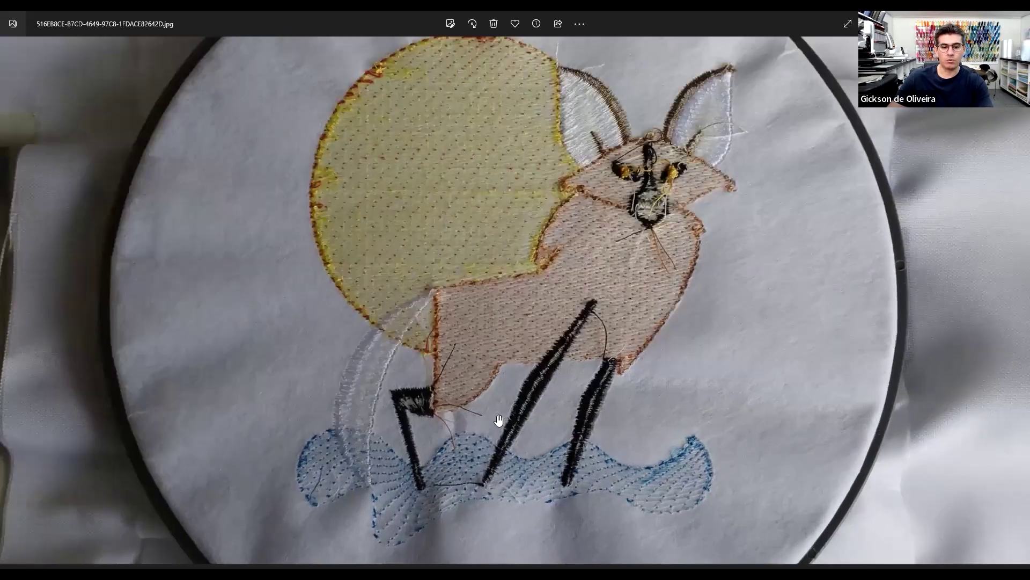
{"action": "scroll", "coordinate": [505, 371], "scroll_direction": "up", "scroll_amount": 2}
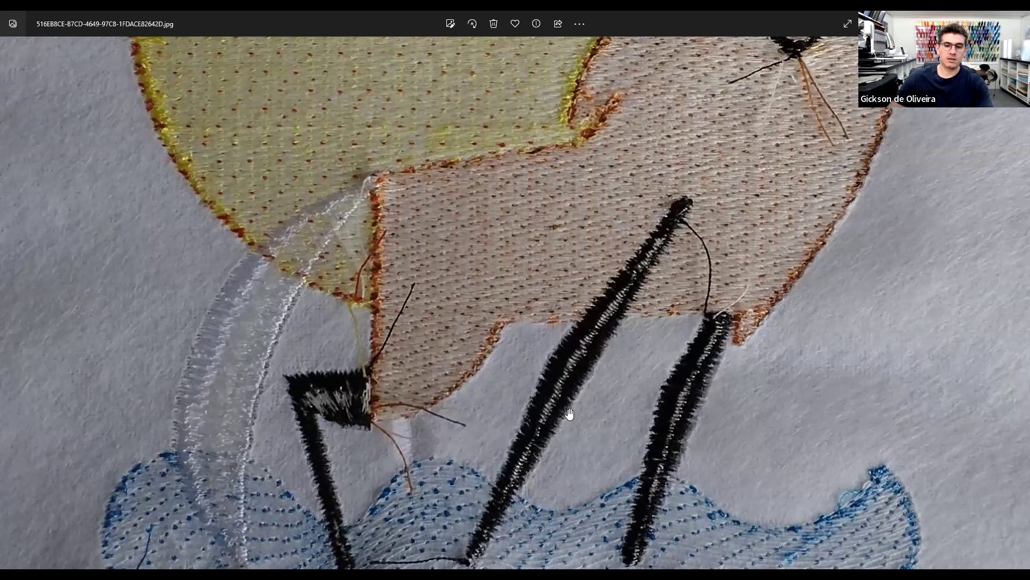
{"action": "scroll", "coordinate": [570, 413], "scroll_direction": "up", "scroll_amount": 2}
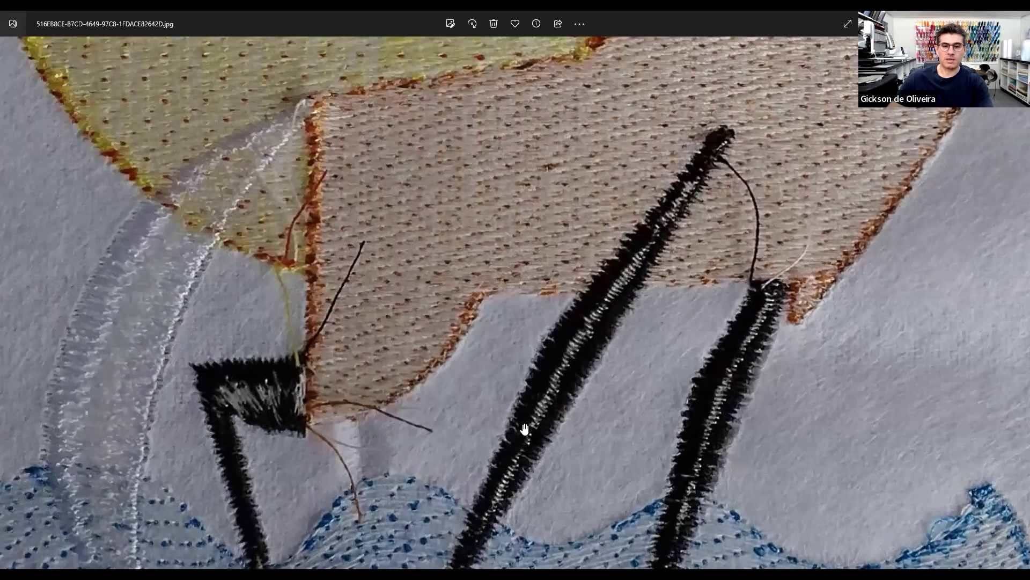
{"action": "scroll", "coordinate": [537, 417], "scroll_direction": "down", "scroll_amount": 4}
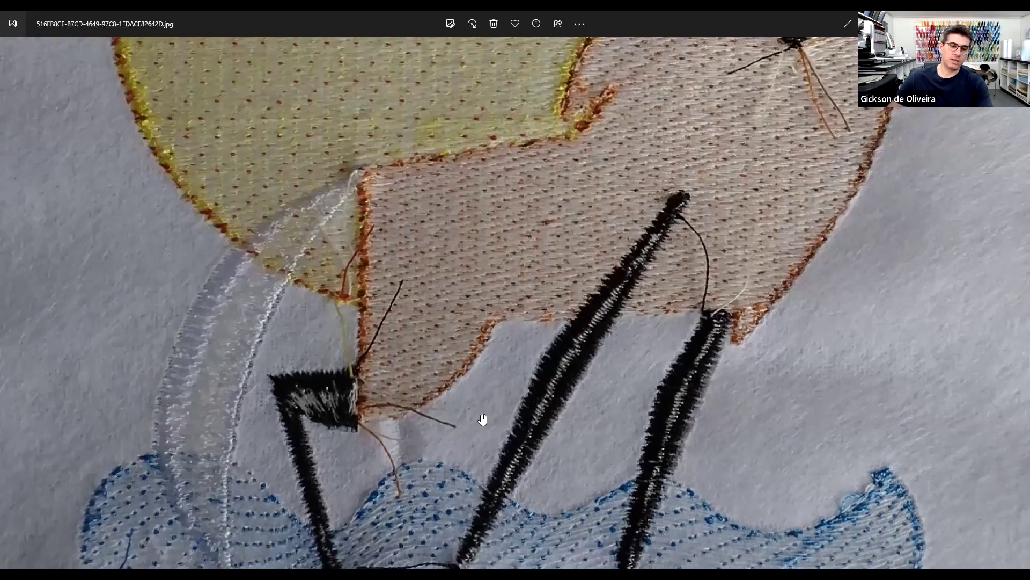
{"action": "scroll", "coordinate": [527, 416], "scroll_direction": "down", "scroll_amount": 3}
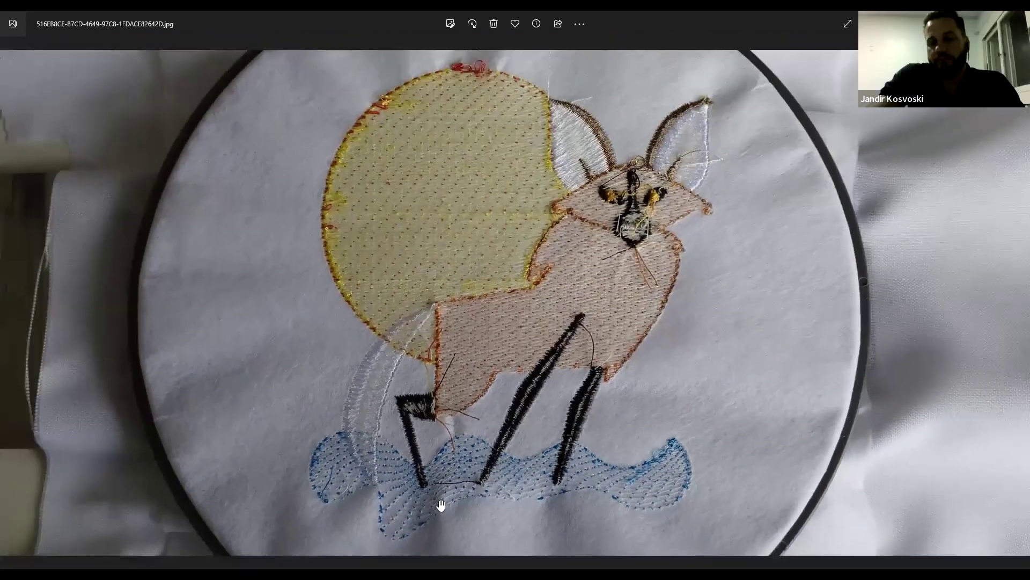
- Examine the underside of the waves, tail and lower legs against the whole reverse of the design
{"action": "scroll", "coordinate": [412, 498], "scroll_direction": "up", "scroll_amount": 3}
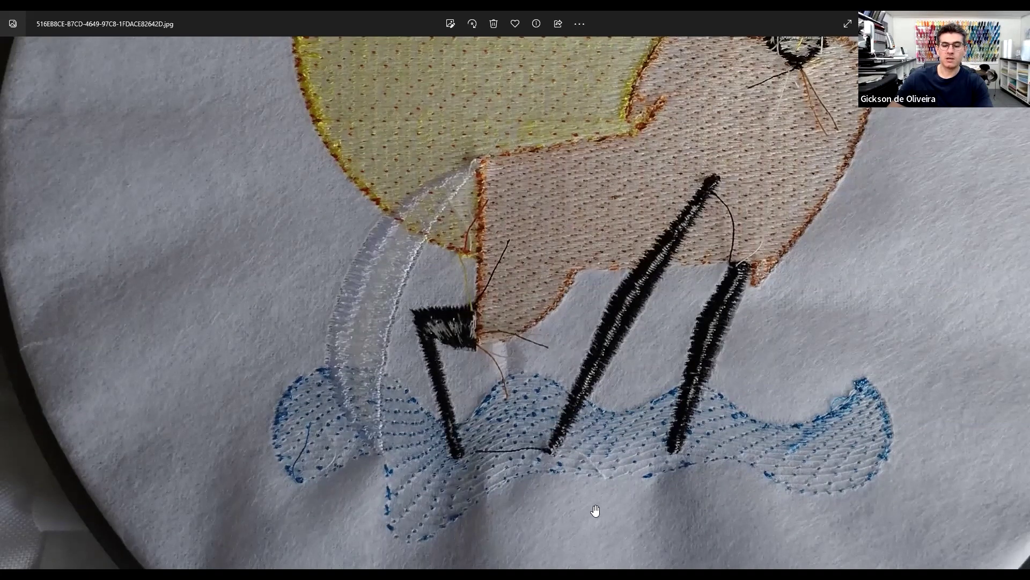
{"action": "scroll", "coordinate": [563, 470], "scroll_direction": "down", "scroll_amount": 1}
{"action": "scroll", "coordinate": [507, 444], "scroll_direction": "down", "scroll_amount": 1}
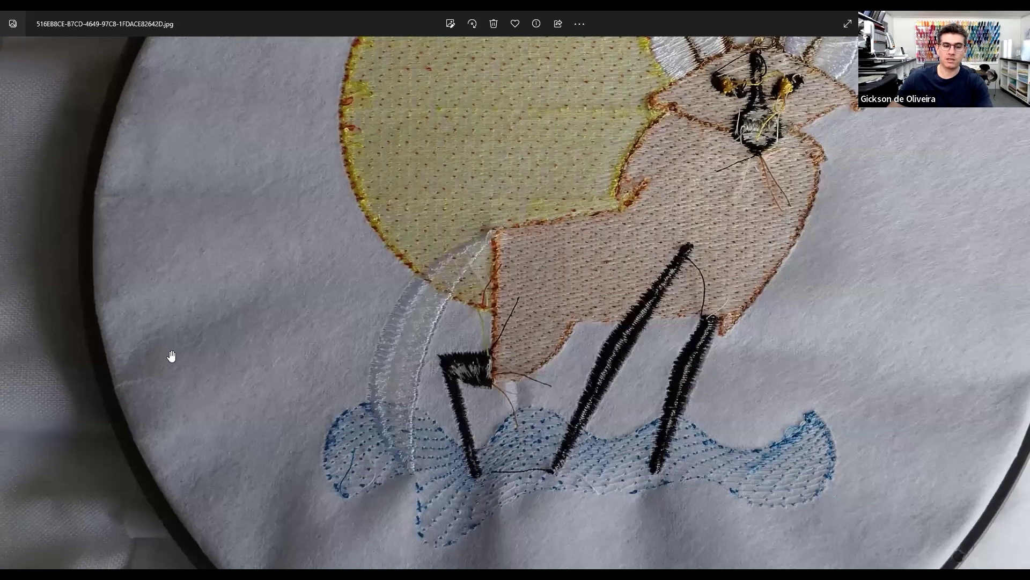
{"action": "scroll", "coordinate": [729, 308], "scroll_direction": "down", "scroll_amount": 1}
{"action": "scroll", "coordinate": [566, 262], "scroll_direction": "down", "scroll_amount": 2}
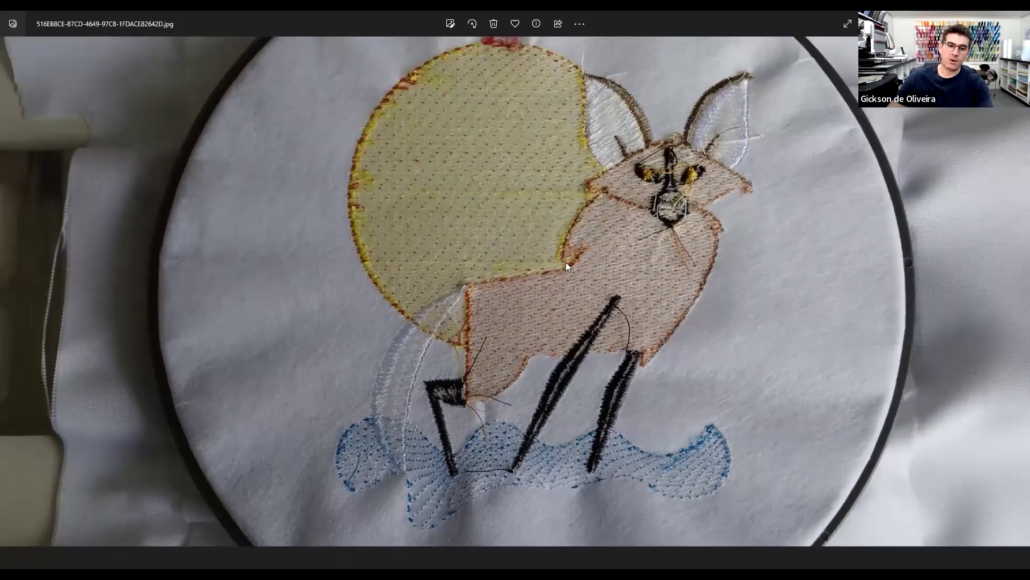
{"action": "scroll", "coordinate": [564, 393], "scroll_direction": "up", "scroll_amount": 3}
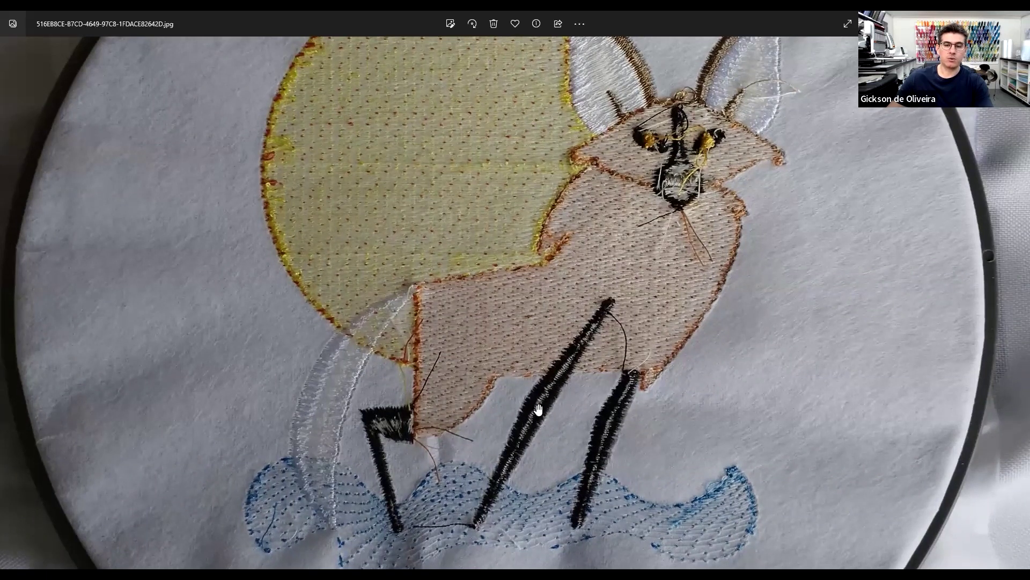
{"action": "scroll", "coordinate": [539, 410], "scroll_direction": "up", "scroll_amount": 2}
{"action": "scroll", "coordinate": [579, 347], "scroll_direction": "down", "scroll_amount": 2}
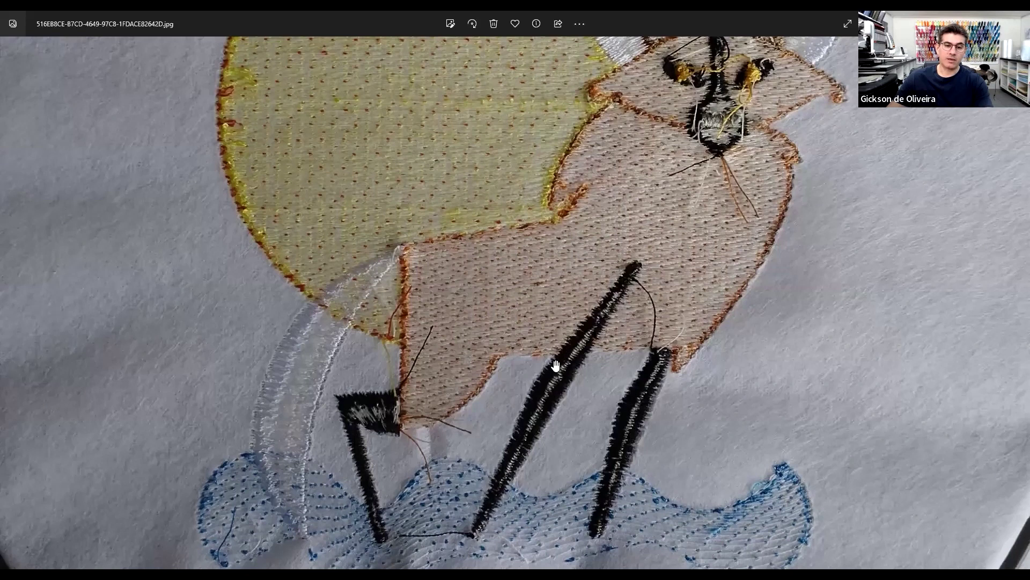
{"action": "scroll", "coordinate": [549, 432], "scroll_direction": "down", "scroll_amount": 5}
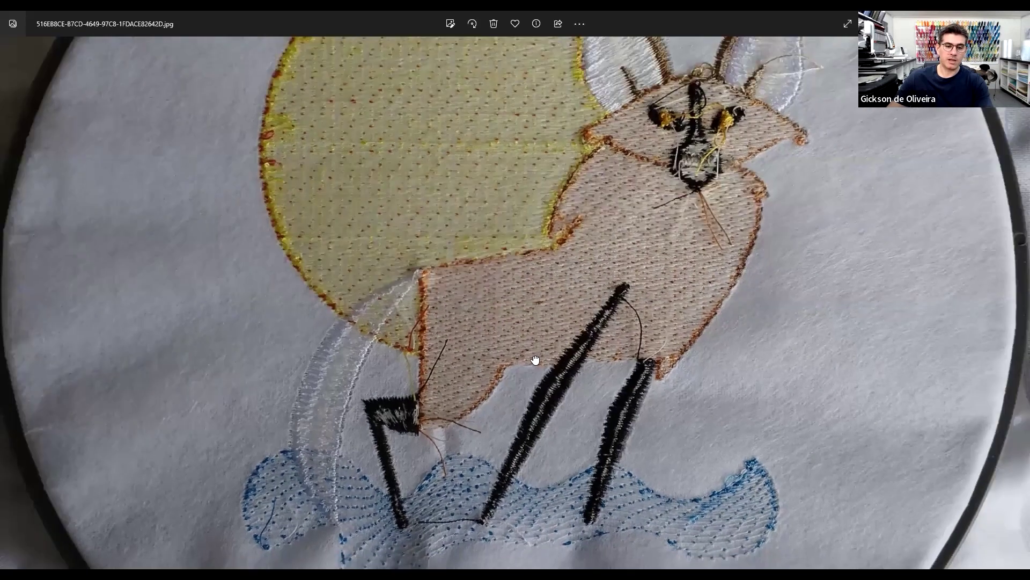
{"action": "scroll", "coordinate": [466, 399], "scroll_direction": "up", "scroll_amount": 3}
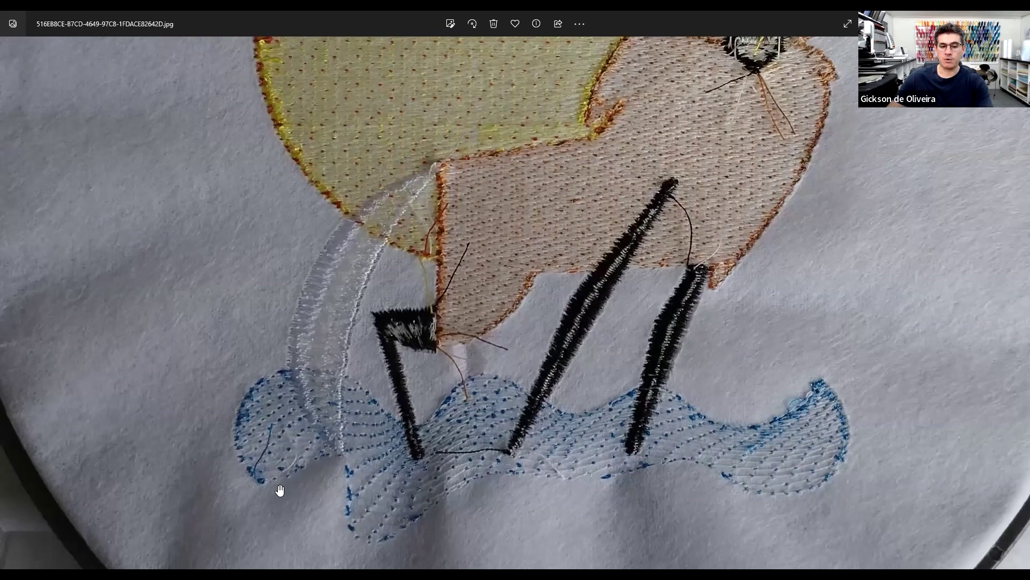
- Return from the reverse-side photo to the front photo and look over the whole embroidery, especially the sun and body
{"action": "scroll", "coordinate": [496, 513], "scroll_direction": "down", "scroll_amount": 5}
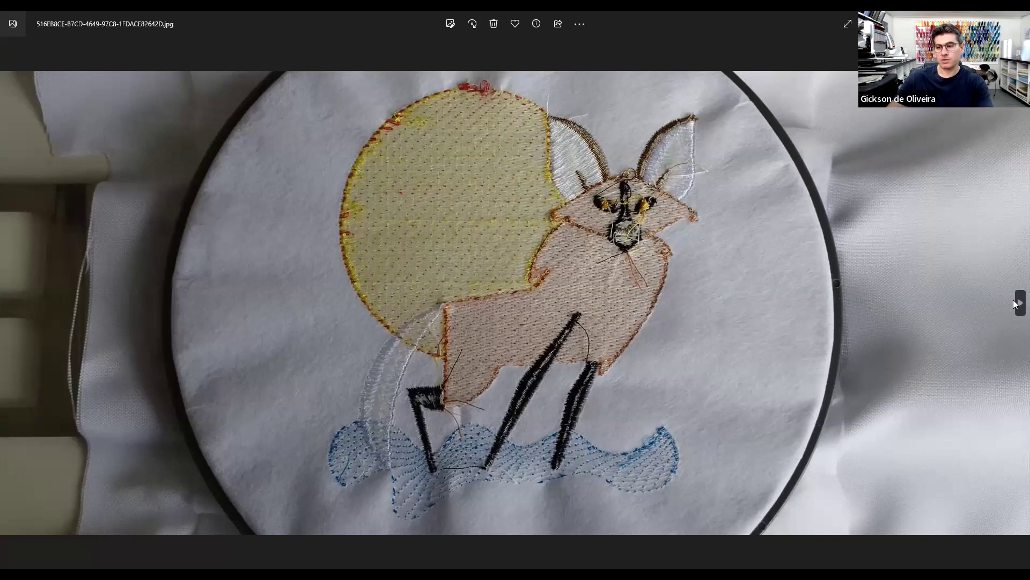
{"action": "left_click", "coordinate": [1015, 304]}
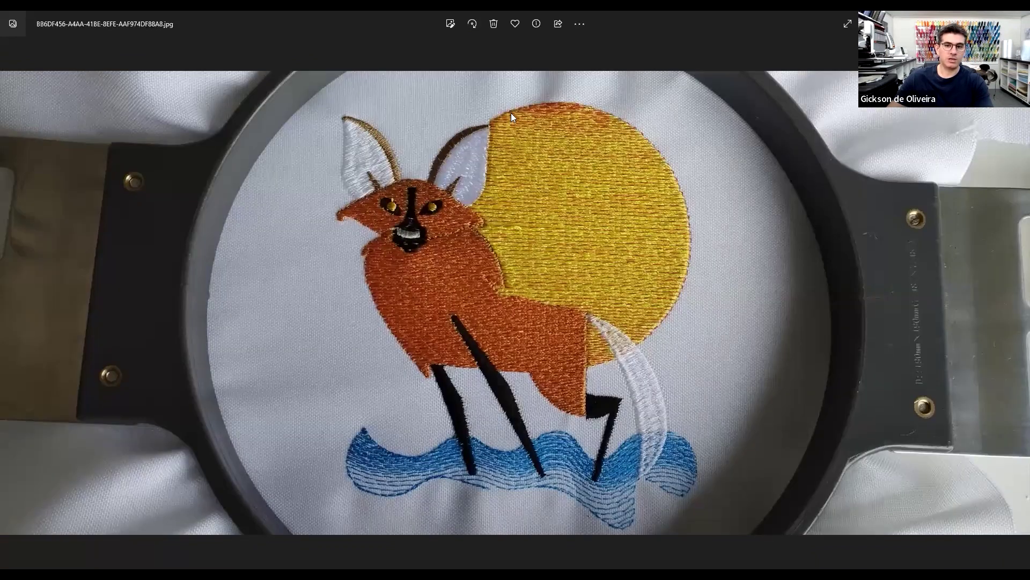
{"action": "scroll", "coordinate": [524, 218], "scroll_direction": "down", "scroll_amount": 1}
{"action": "scroll", "coordinate": [542, 232], "scroll_direction": "up", "scroll_amount": 1}
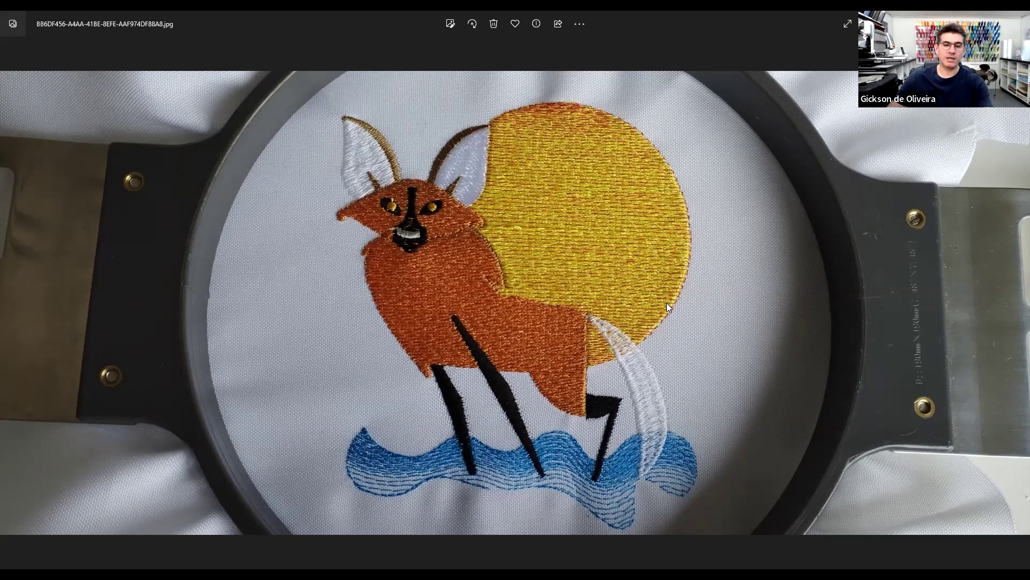
{"action": "scroll", "coordinate": [381, 333], "scroll_direction": "up", "scroll_amount": 1}
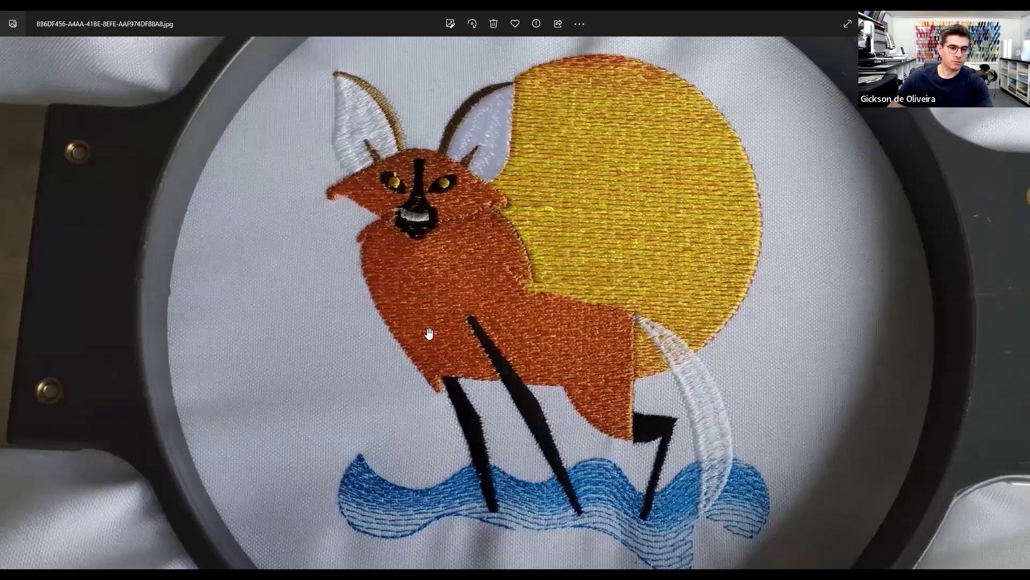
- Inspect the orange body's lower chest edge above the front black leg close up in the front photo
{"action": "scroll", "coordinate": [407, 331], "scroll_direction": "up", "scroll_amount": 6}
{"action": "left_click_drag", "start_coordinate": [473, 300], "coordinate": [570, 289]}
{"action": "left_click_drag", "start_coordinate": [605, 437], "coordinate": [593, 372]}
{"action": "scroll", "coordinate": [594, 373], "scroll_direction": "up", "scroll_amount": 1}
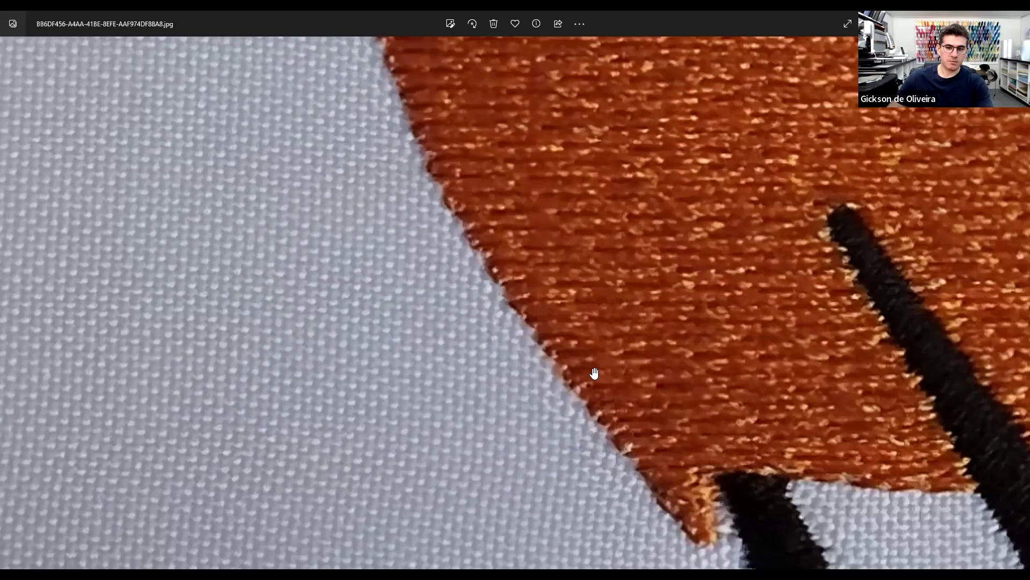
{"action": "scroll", "coordinate": [592, 369], "scroll_direction": "down", "scroll_amount": 1}
{"action": "scroll", "coordinate": [621, 370], "scroll_direction": "down", "scroll_amount": 4}
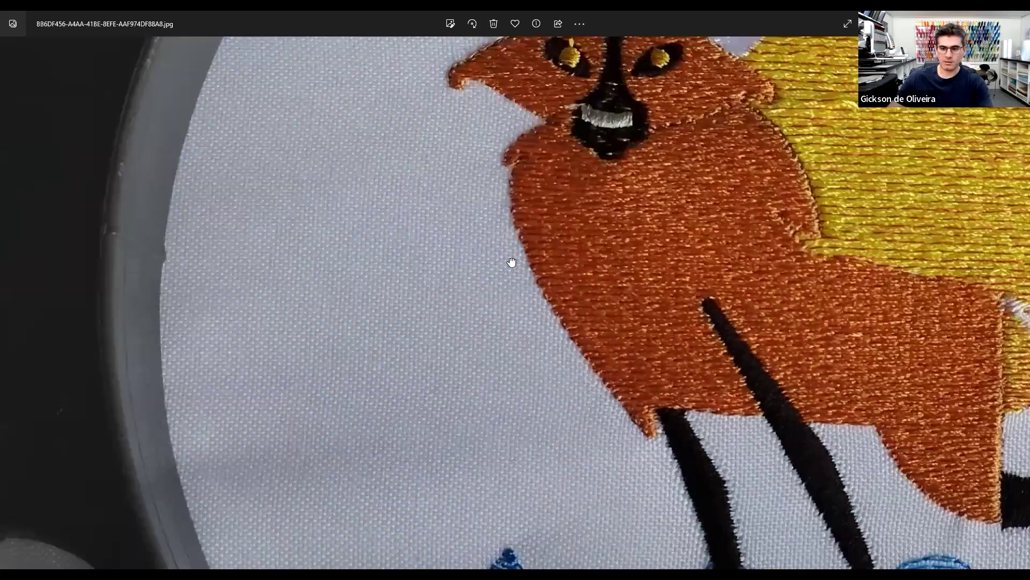
- Examine the black legs, the body's lower edge and the waves, and compare them with the tail and sun
{"action": "left_click_drag", "start_coordinate": [697, 479], "coordinate": [539, 361]}
{"action": "scroll", "coordinate": [529, 341], "scroll_direction": "up", "scroll_amount": 2}
{"action": "scroll", "coordinate": [472, 230], "scroll_direction": "down", "scroll_amount": 3}
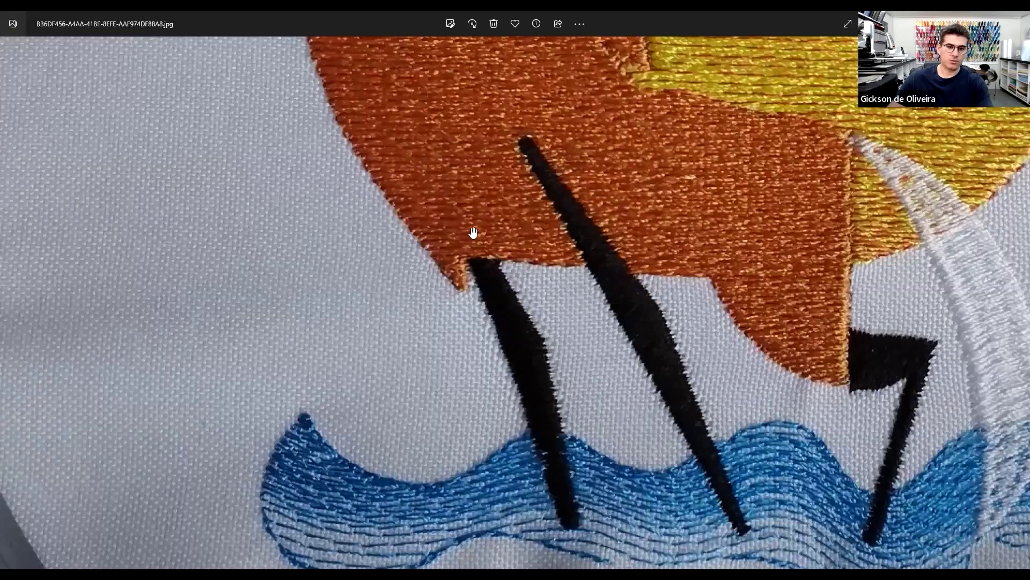
{"action": "scroll", "coordinate": [444, 304], "scroll_direction": "down", "scroll_amount": 1}
{"action": "left_click_drag", "start_coordinate": [395, 213], "coordinate": [478, 281]}
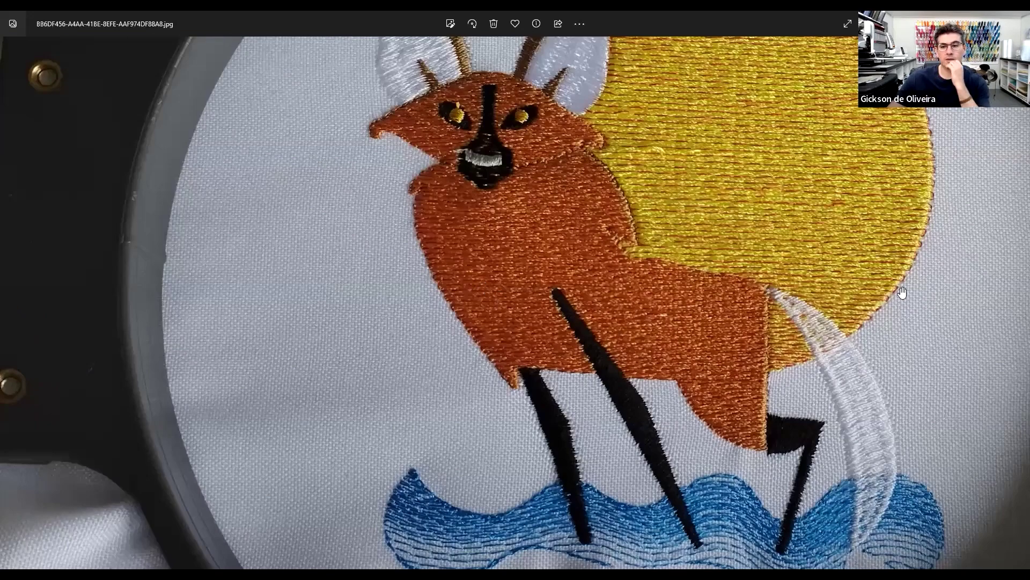
{"action": "left_click_drag", "start_coordinate": [866, 272], "coordinate": [862, 297]}
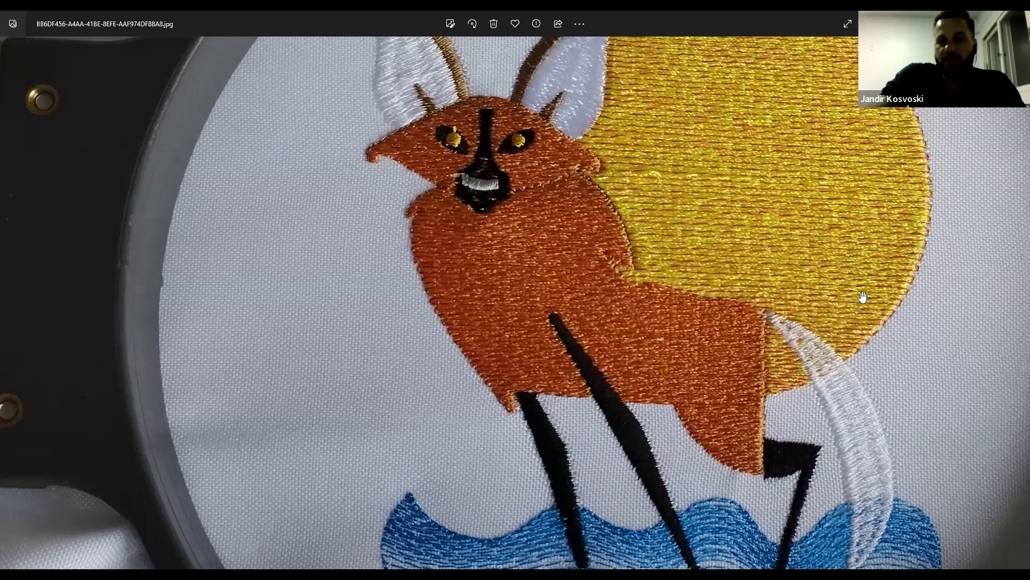
- Inspect the orange fill of the chest and the stitching around the muzzle close up
{"action": "left_click_drag", "start_coordinate": [584, 258], "coordinate": [580, 361]}
{"action": "scroll", "coordinate": [465, 430], "scroll_direction": "up", "scroll_amount": 3}
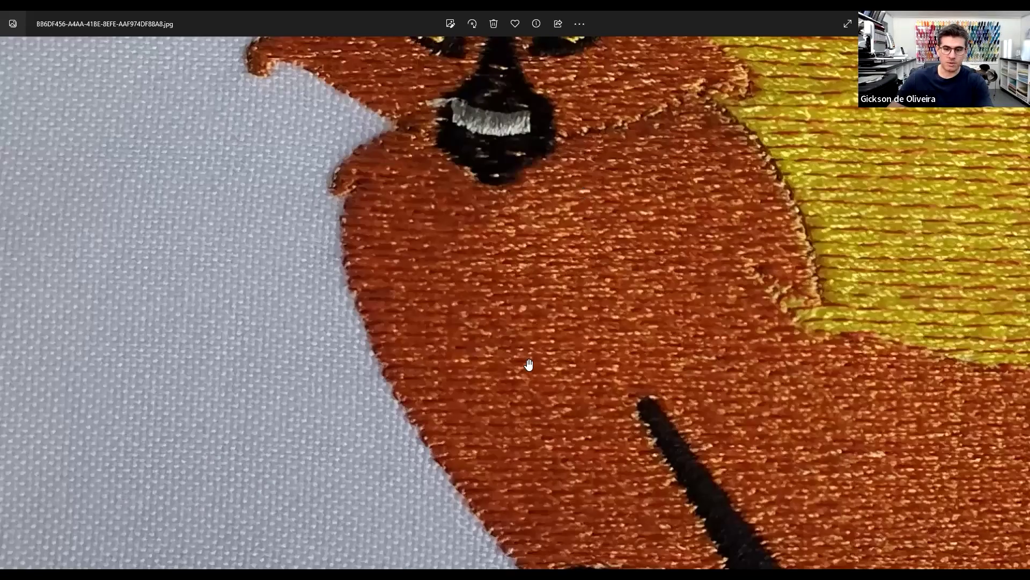
{"action": "scroll", "coordinate": [566, 393], "scroll_direction": "down", "scroll_amount": 1}
{"action": "scroll", "coordinate": [569, 395], "scroll_direction": "down", "scroll_amount": 4}
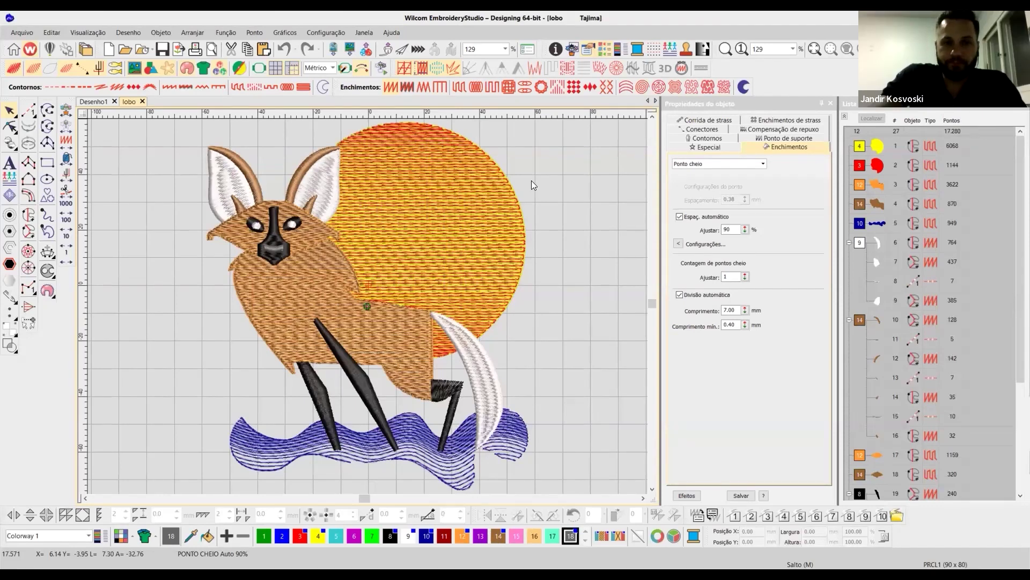
- Collapse the colour-object list into colour blocks and look at the brown head object and the brown ear-detail group
{"action": "left_click", "coordinate": [844, 117]}
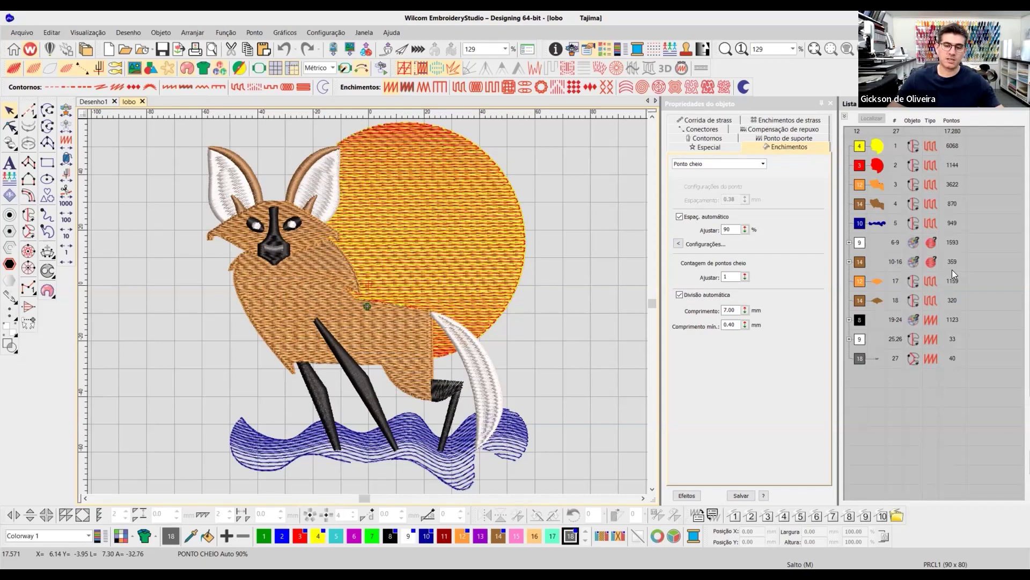
{"action": "left_click", "coordinate": [882, 298]}
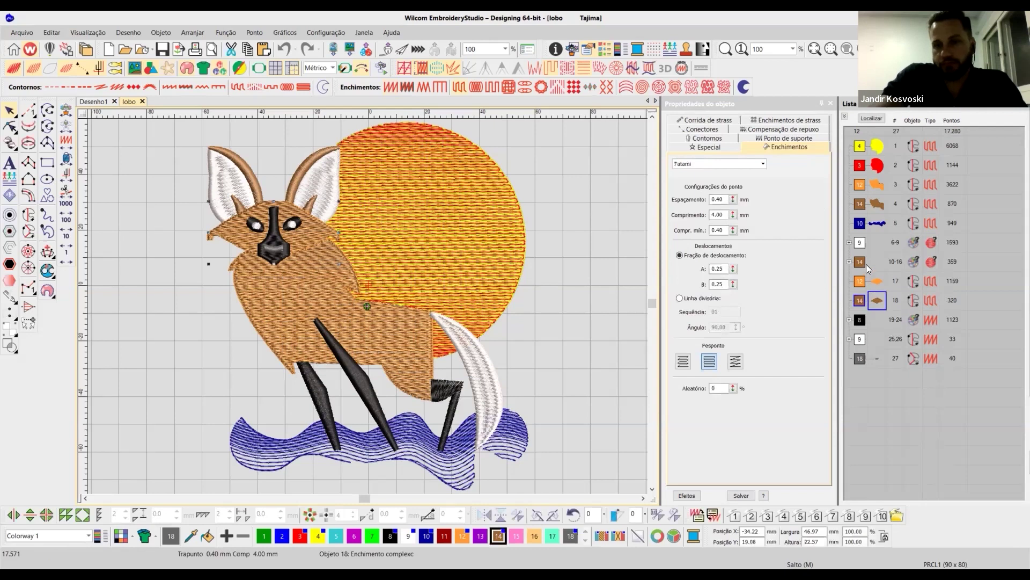
{"action": "left_click", "coordinate": [863, 261]}
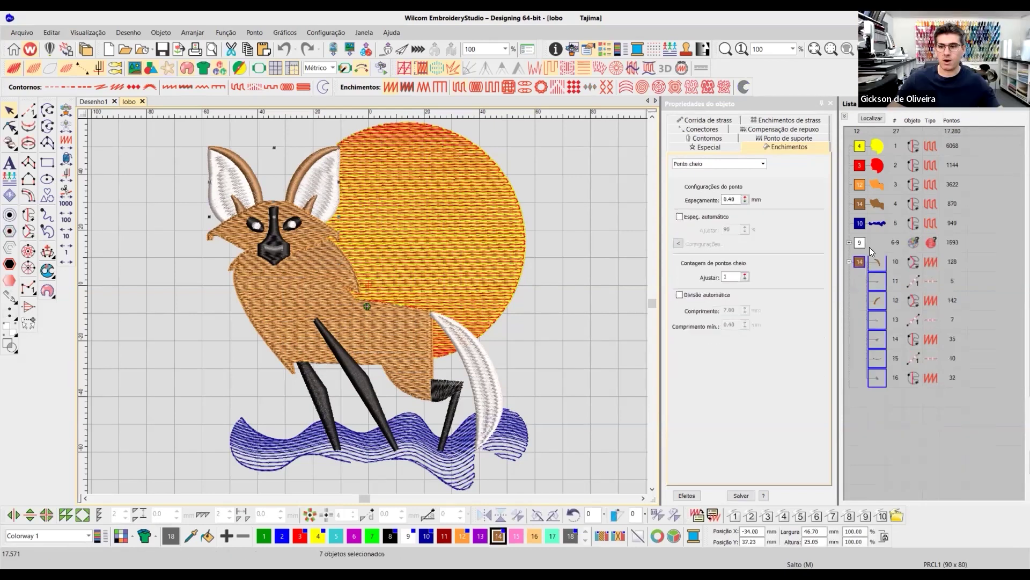
{"action": "left_click", "coordinate": [845, 115]}
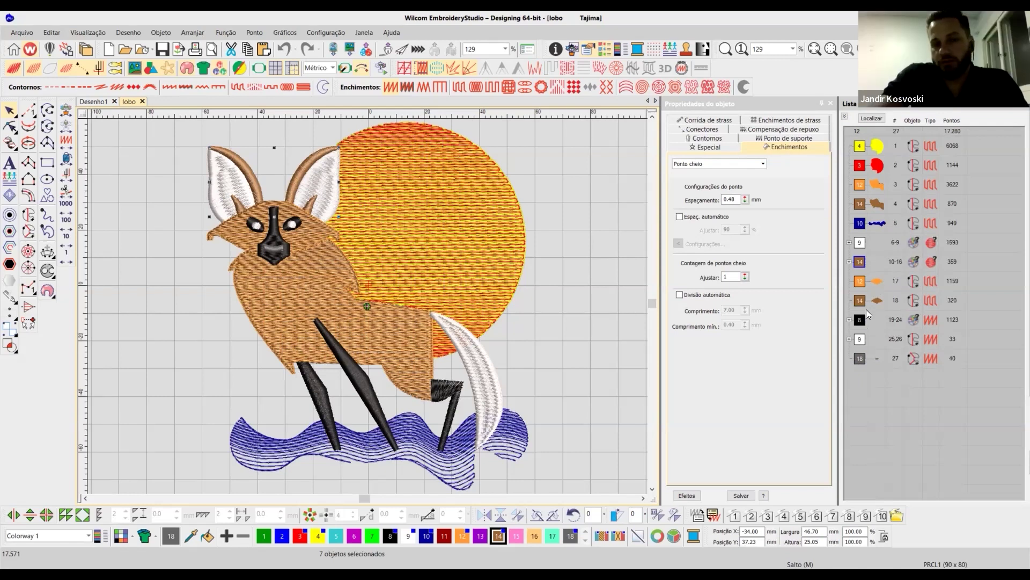
{"action": "key", "text": "Escape"}
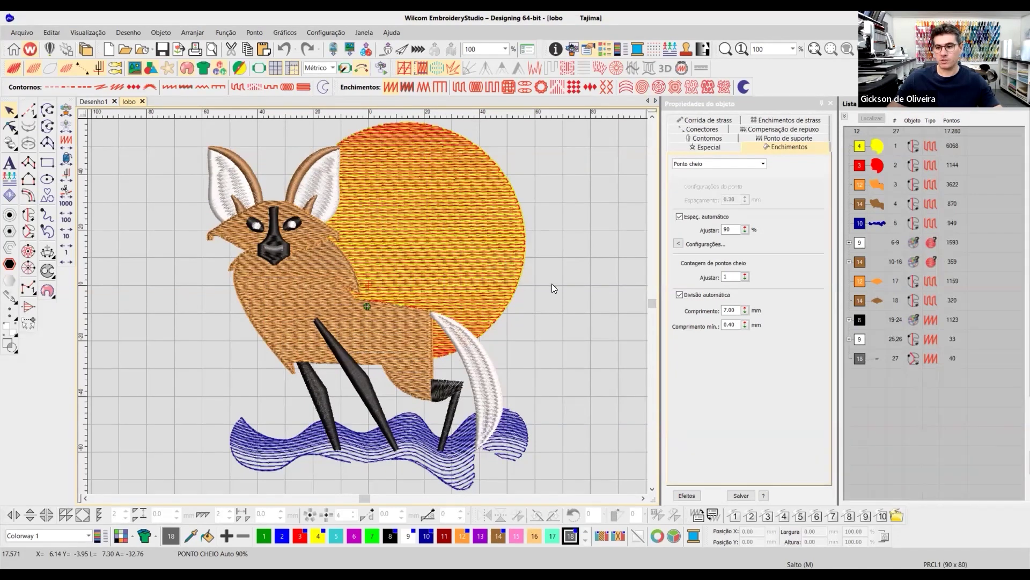
- View the orange head fill in isolation and check its tatami settings together with those of the orange body fill
{"action": "left_click", "coordinate": [877, 282]}
{"action": "left_click", "coordinate": [873, 120]}
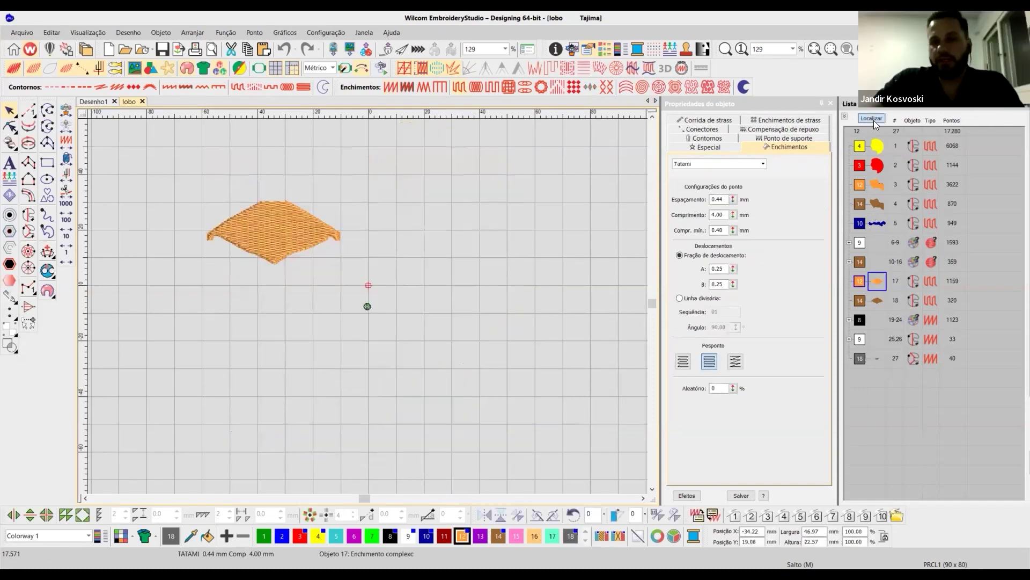
{"action": "left_click", "coordinate": [876, 186]}
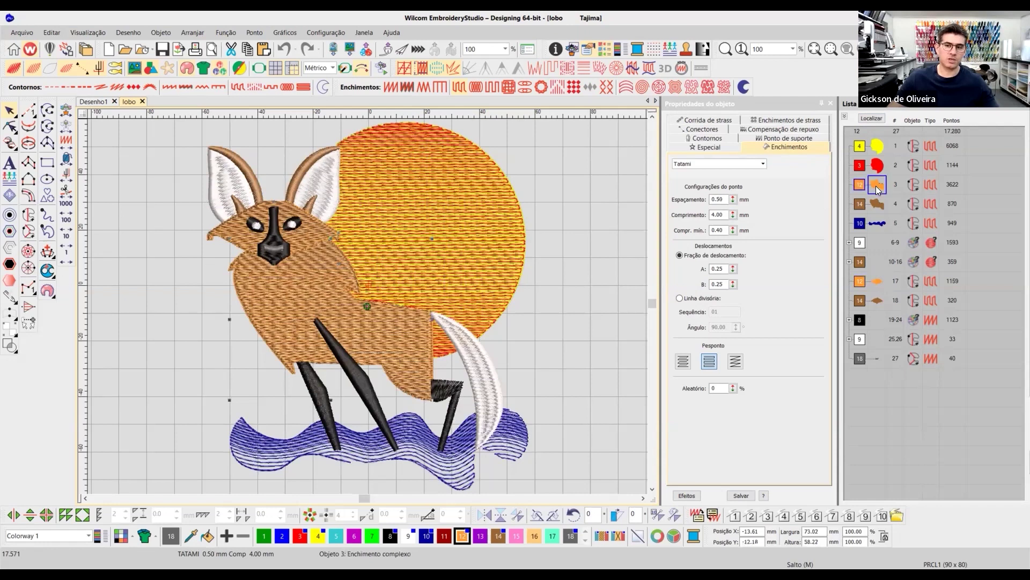
{"action": "left_click", "coordinate": [878, 279], "text": "ctrl"}
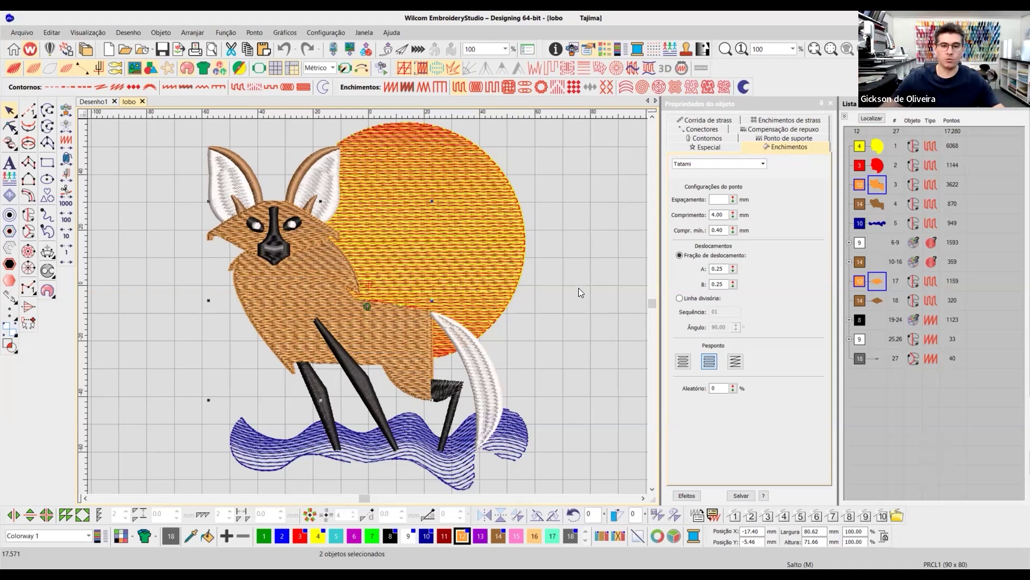
{"action": "left_click", "coordinate": [561, 221]}
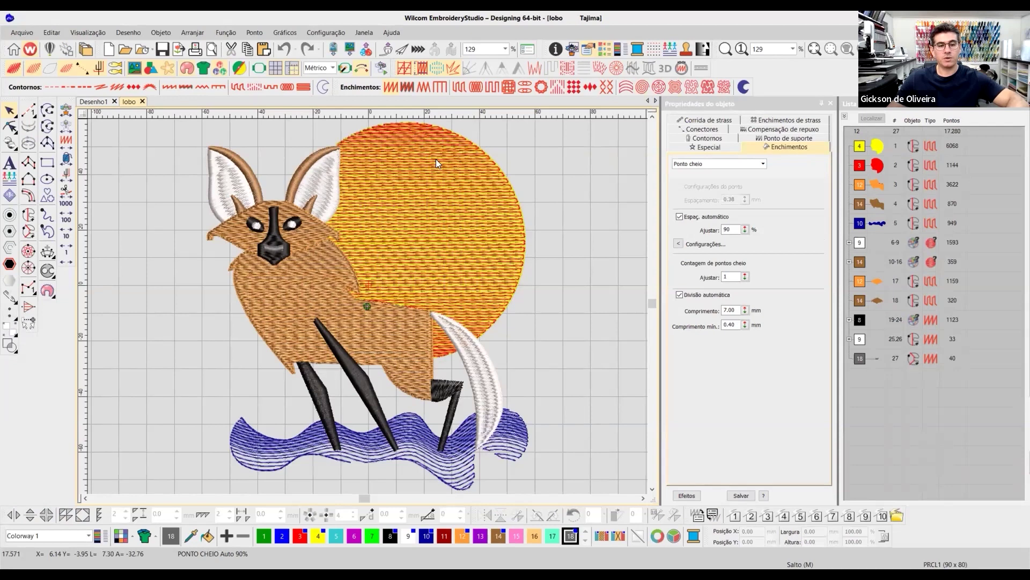
- Simulate the sewing of the whole design, raising the playback speed to 35280 s/m, and leave the simulation
{"action": "key", "text": "shift+r"}
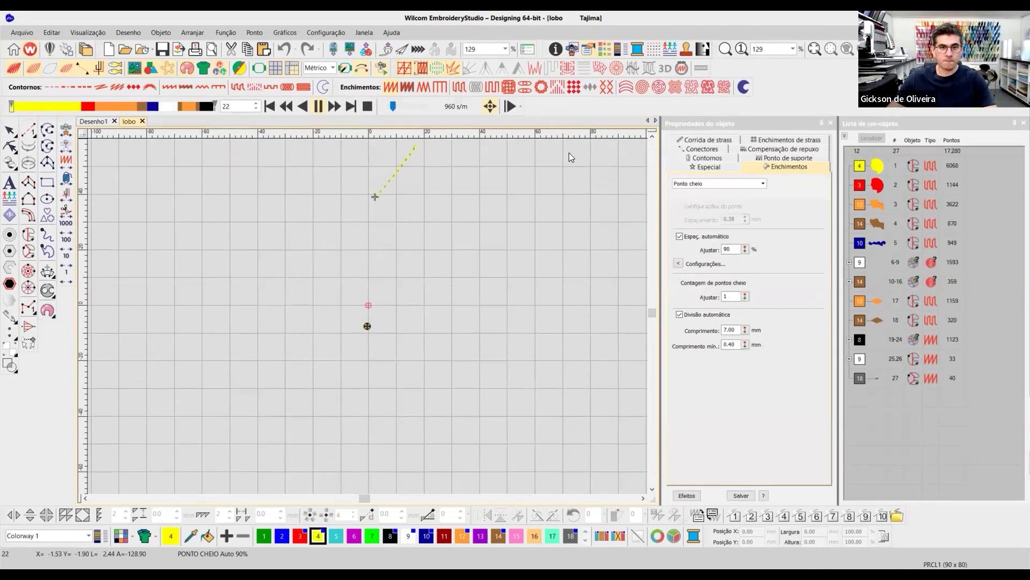
{"action": "left_click_drag", "start_coordinate": [394, 107], "coordinate": [403, 108]}
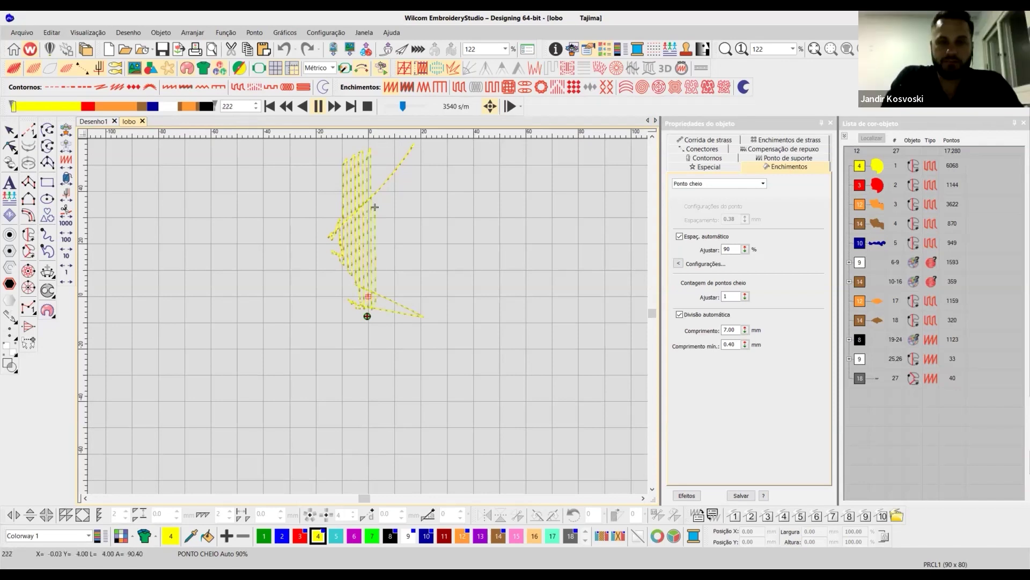
{"action": "left_click_drag", "start_coordinate": [403, 107], "coordinate": [411, 105]}
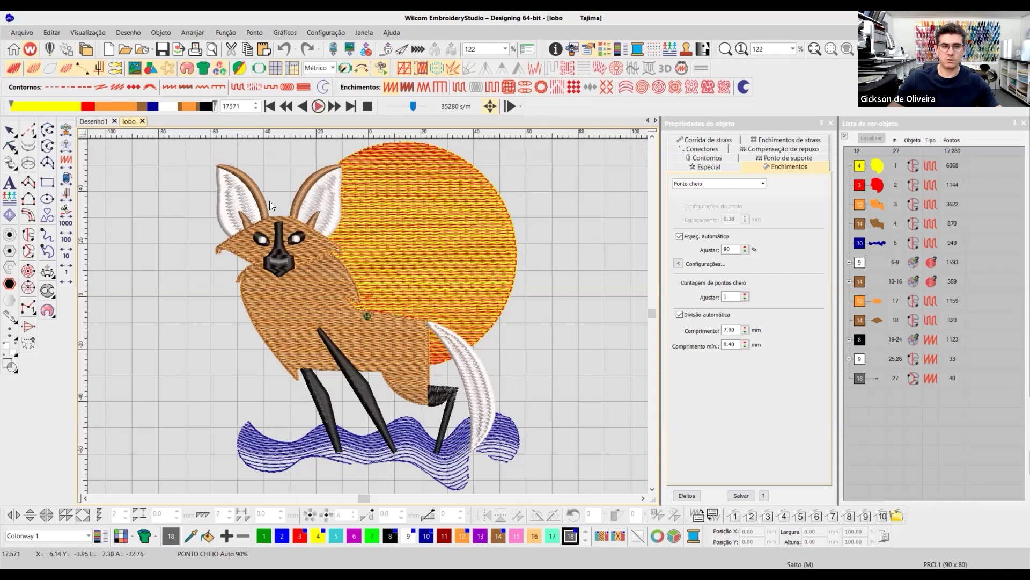
{"action": "left_click", "coordinate": [13, 131]}
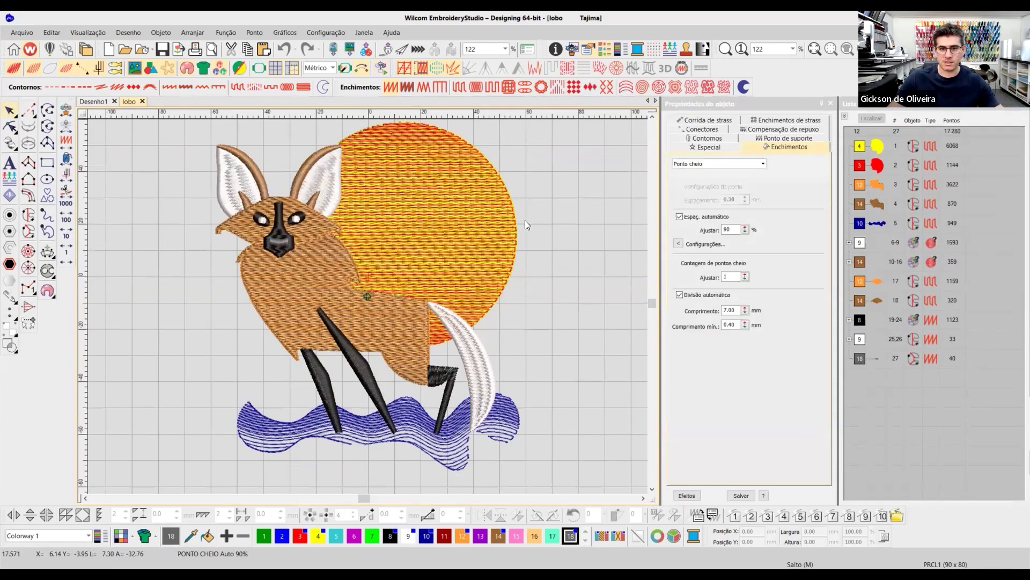
- Show the upper design as plain stitches and check the yellow sun's underlay and tatami fill settings in isolation
{"action": "key", "text": "b"}
{"action": "left_click_drag", "start_coordinate": [182, 145], "coordinate": [545, 248]}
{"action": "key", "text": "t"}
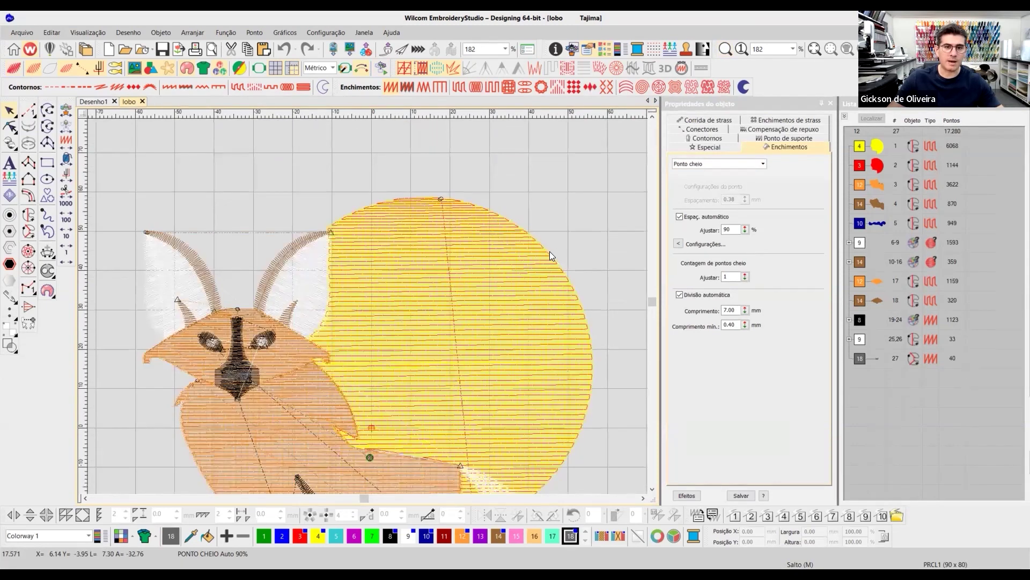
{"action": "left_click", "coordinate": [876, 146]}
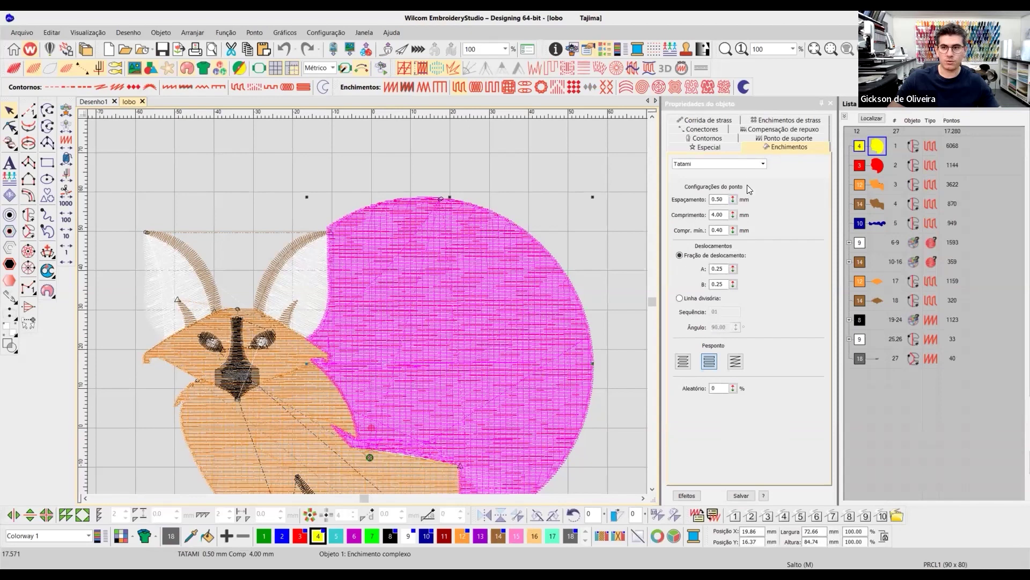
{"action": "left_click", "coordinate": [756, 140]}
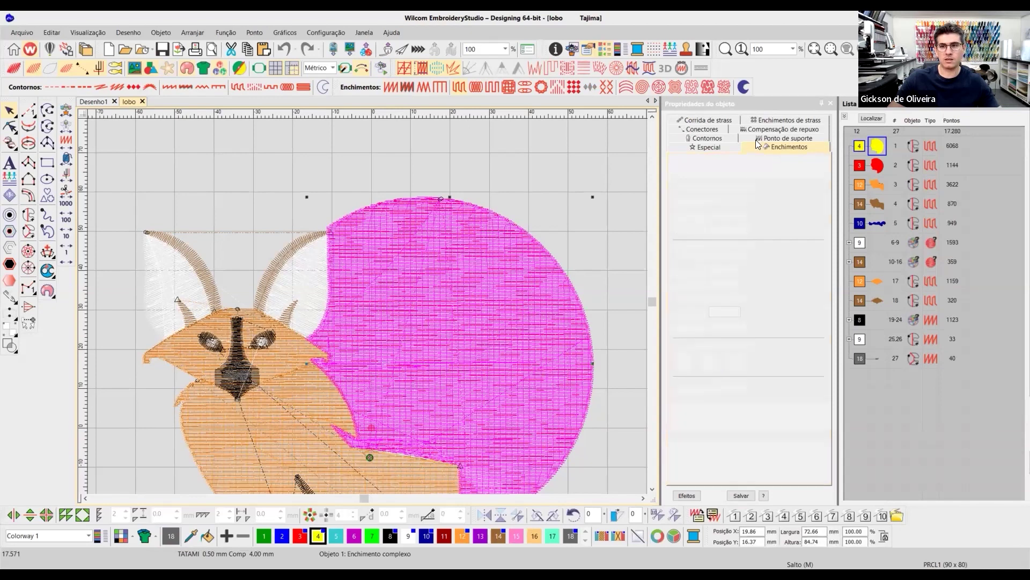
{"action": "left_click", "coordinate": [870, 119]}
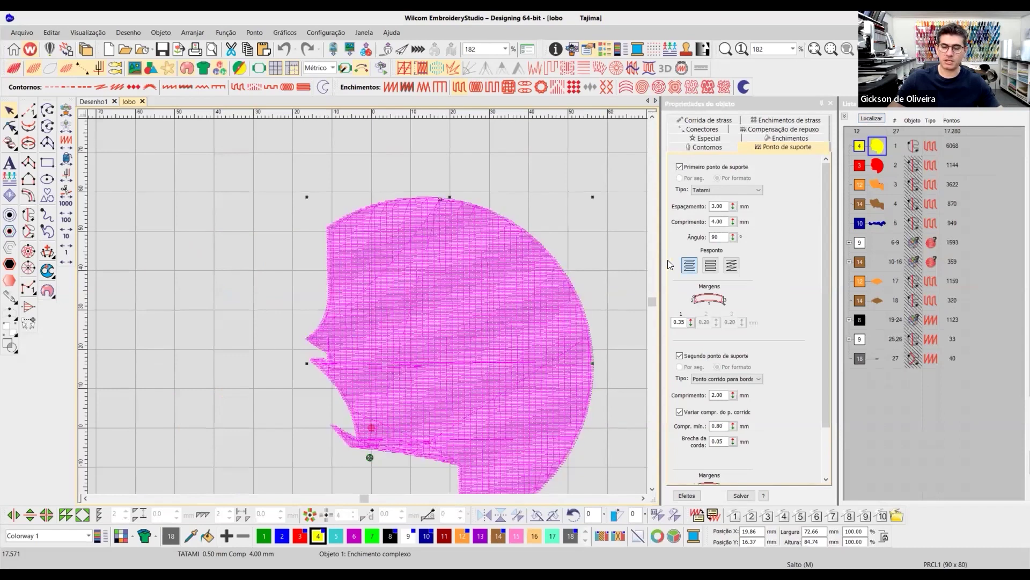
{"action": "left_click", "coordinate": [761, 140]}
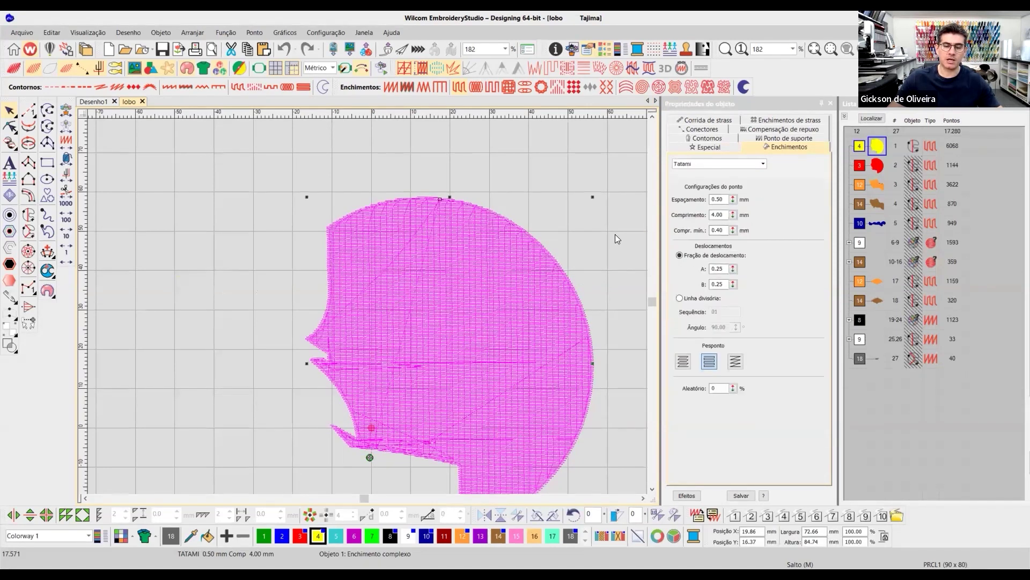
{"action": "left_click", "coordinate": [601, 231]}
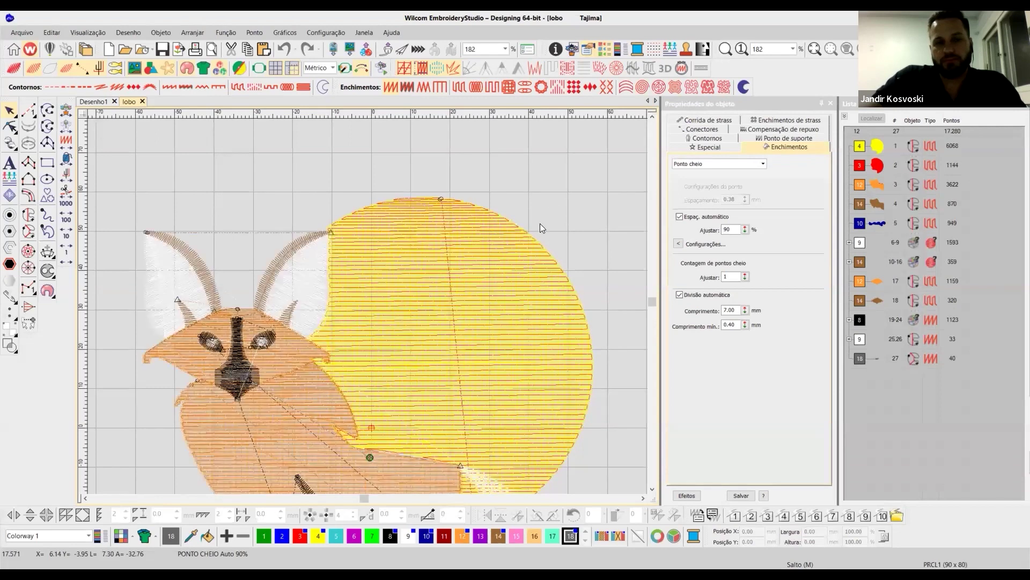
- Isolate the yellow sun object again, examine its stitches unselected, and restore the view of the full design
{"action": "left_click", "coordinate": [874, 150]}
{"action": "key", "text": "shift+s"}
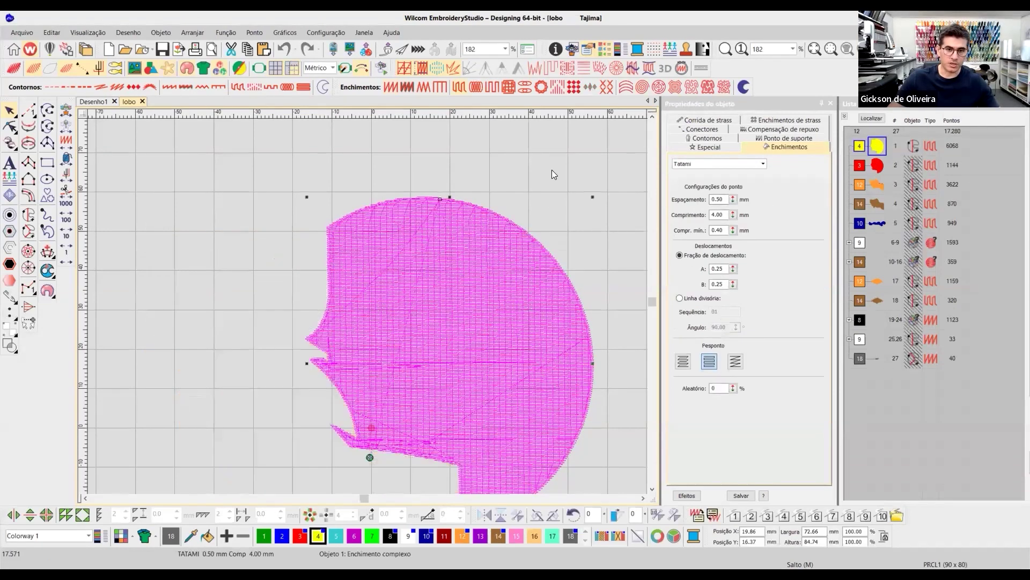
{"action": "left_click", "coordinate": [552, 169]}
{"action": "left_click", "coordinate": [480, 213]}
{"action": "left_click", "coordinate": [531, 165]}
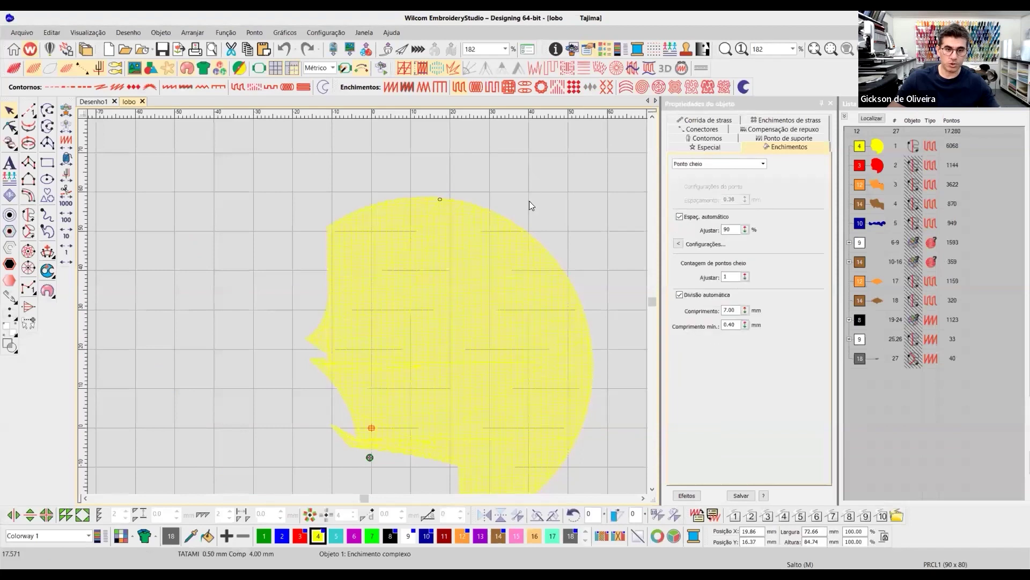
{"action": "key", "text": "shift+s"}
- Examine the wolf's head, ears and adjoining sun as plain stitches and compare them with the realistic stitch view
{"action": "key", "text": "t"}
{"action": "key", "text": "t"}
{"action": "scroll", "coordinate": [367, 306], "scroll_direction": "up", "scroll_amount": 3}
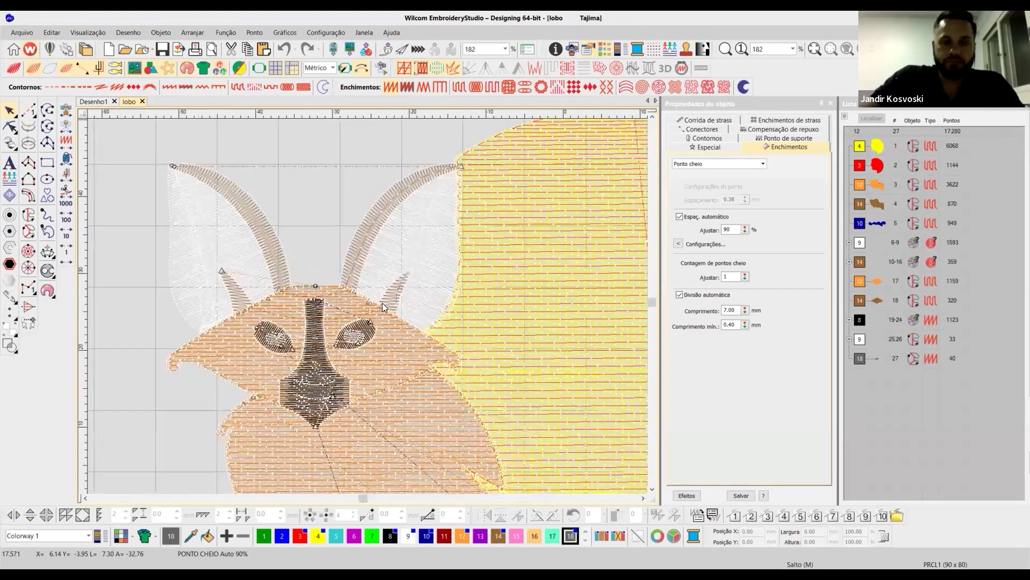
{"action": "key", "text": "t"}
{"action": "scroll", "coordinate": [388, 284], "scroll_direction": "down", "scroll_amount": 2}
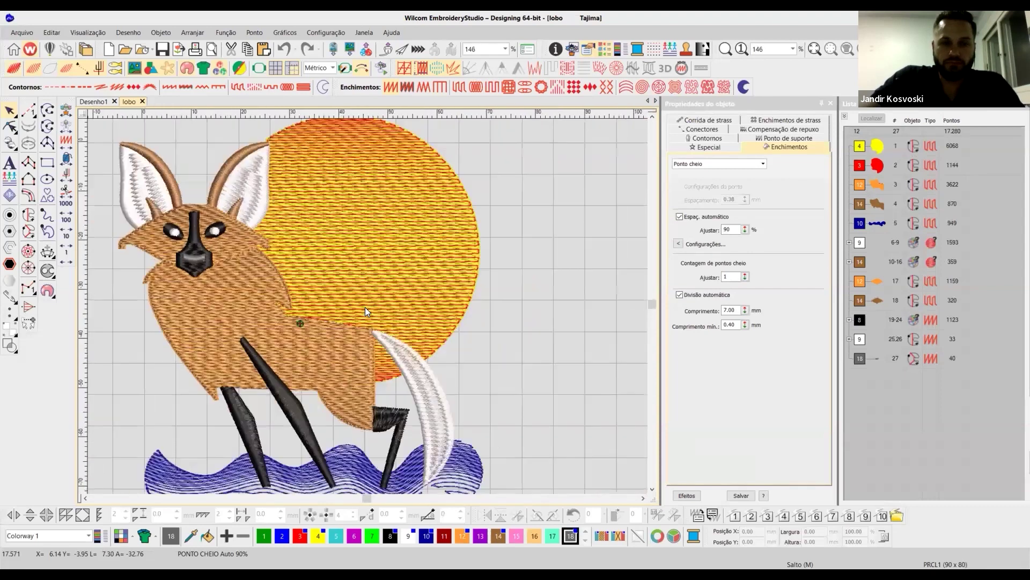
- Show the white tail as plain stitches close up and check its satin fill settings
{"action": "scroll", "coordinate": [365, 307], "scroll_direction": "up", "scroll_amount": 5}
{"action": "key", "text": "t"}
{"action": "left_click", "coordinate": [333, 277]}
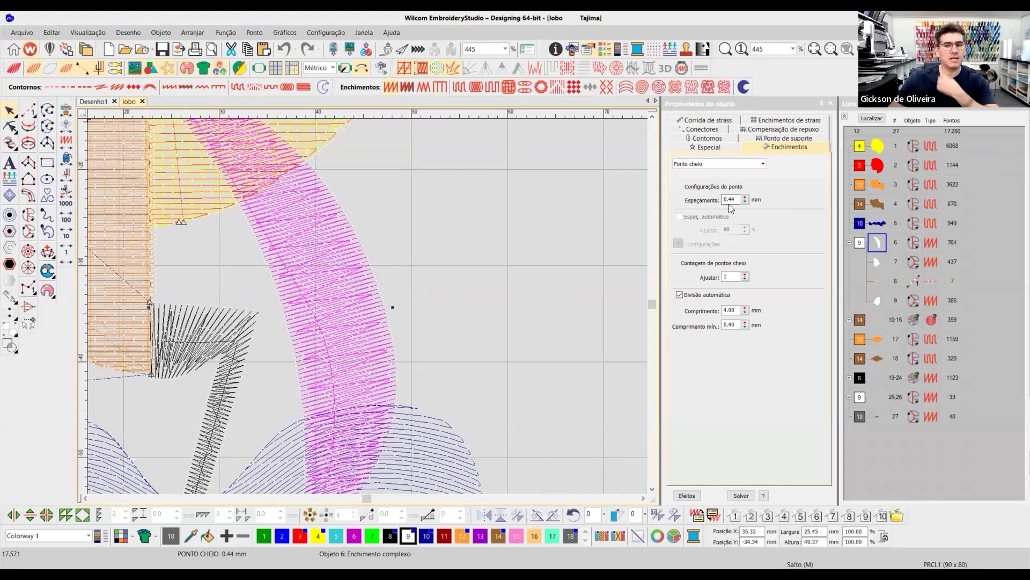
- Compare the brown body's tatami fill settings with the white tail's satin settings in the plain and realistic stitch views
{"action": "left_click", "coordinate": [156, 255]}
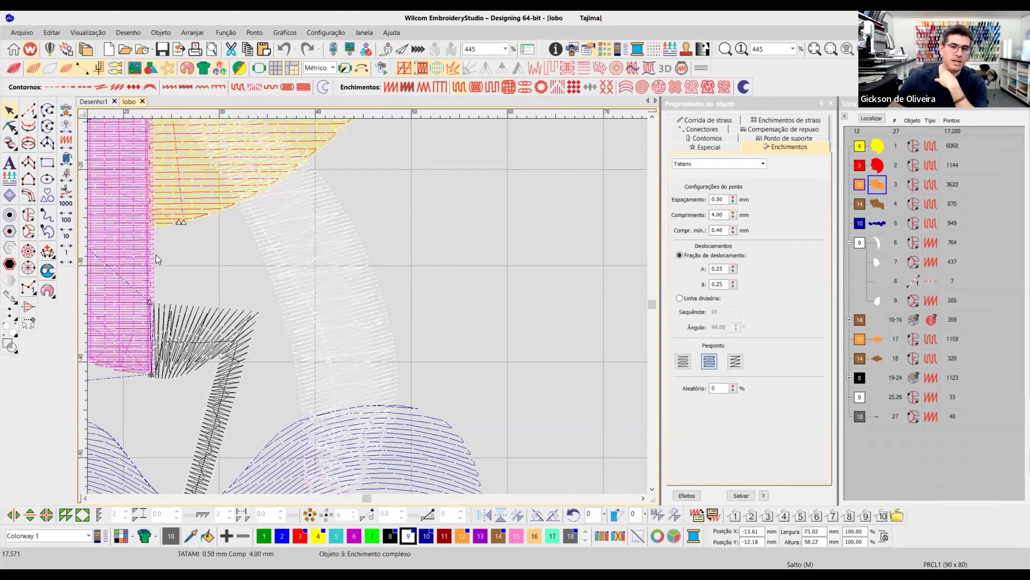
{"action": "left_click", "coordinate": [313, 259]}
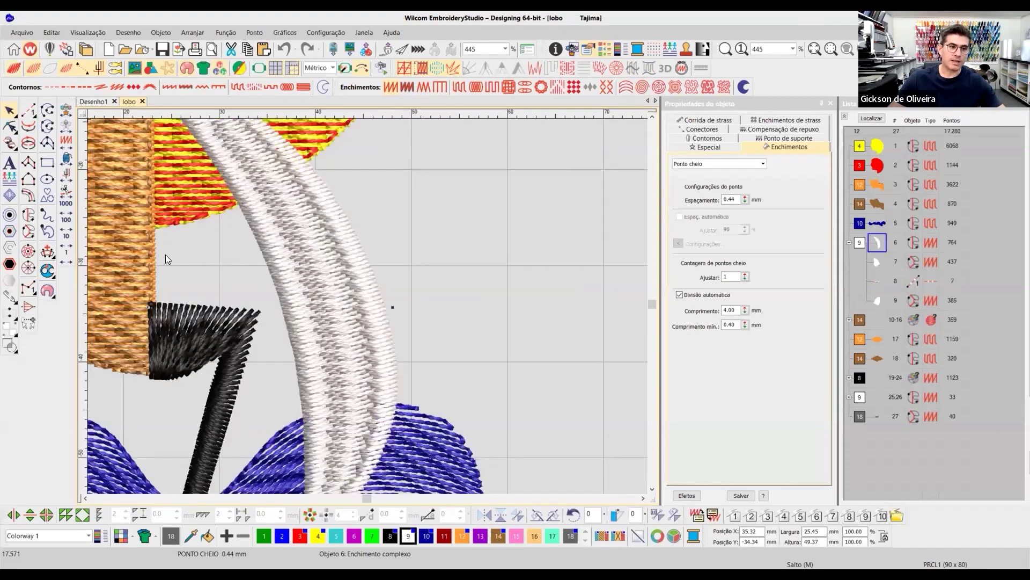
{"action": "left_click", "coordinate": [157, 254]}
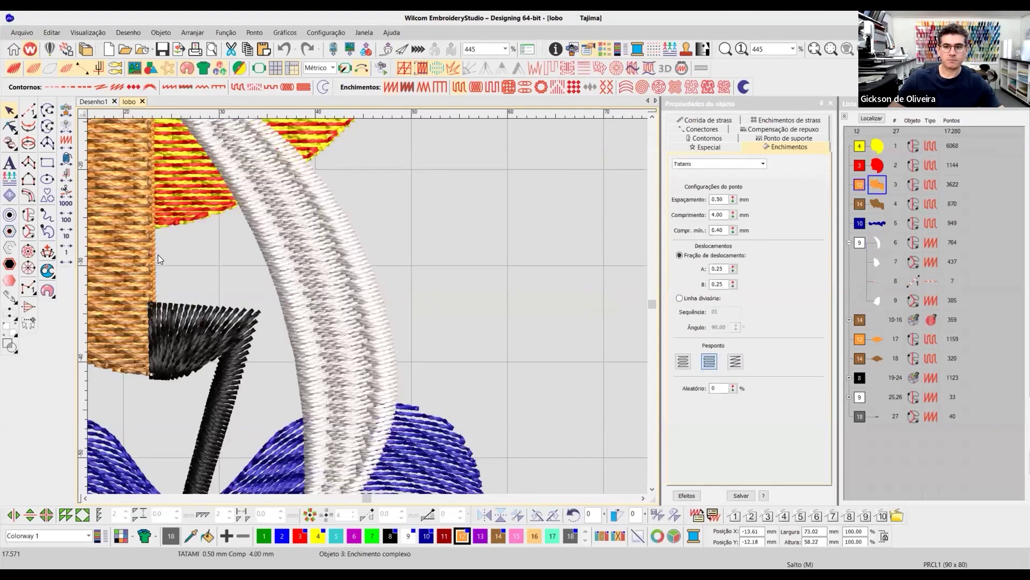
{"action": "left_click", "coordinate": [288, 253]}
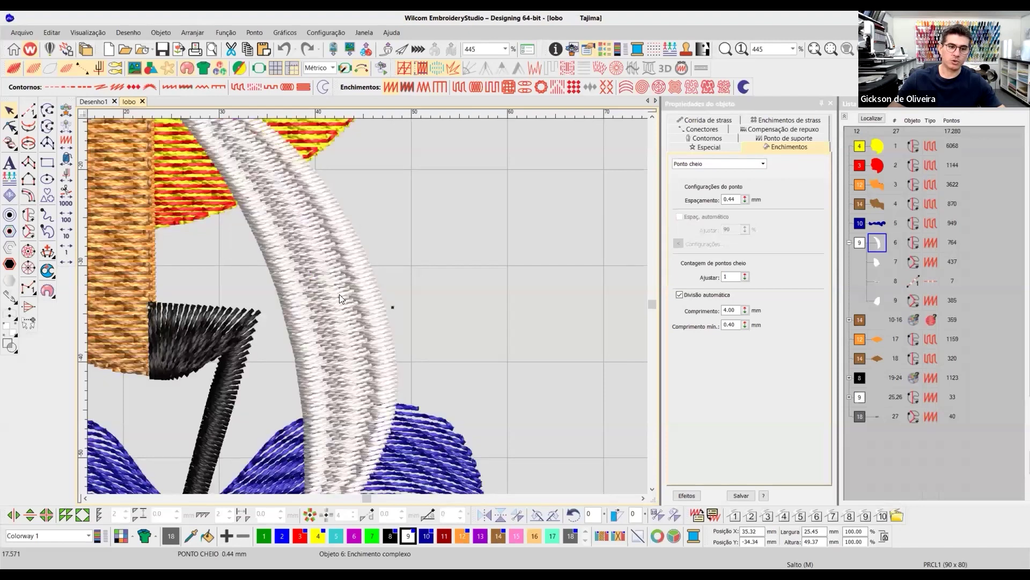
- Show the white tail as plain stitches and set its satin stitch spacing to 0.40 mm
{"action": "key", "text": "t"}
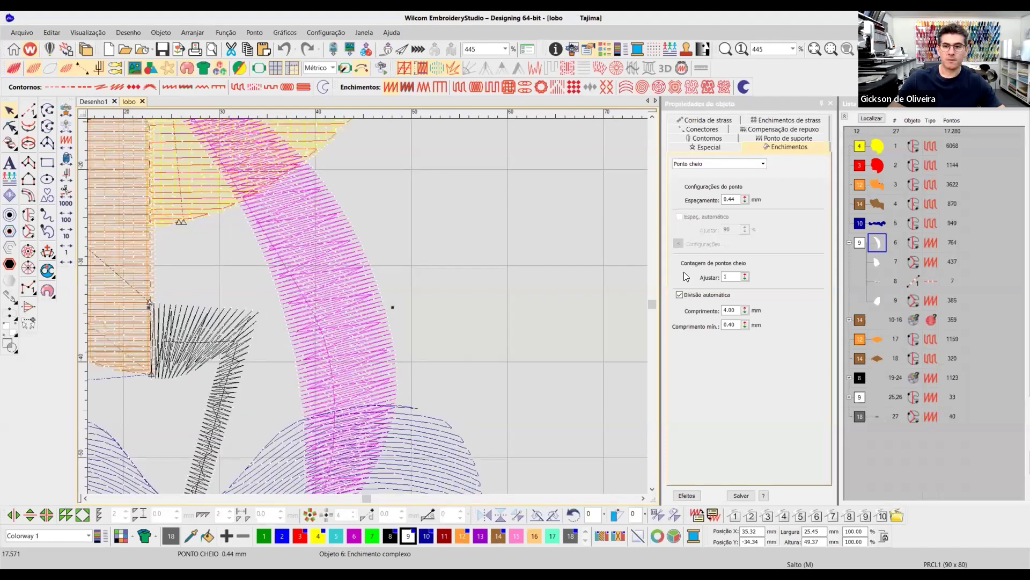
{"action": "left_click", "coordinate": [729, 199]}
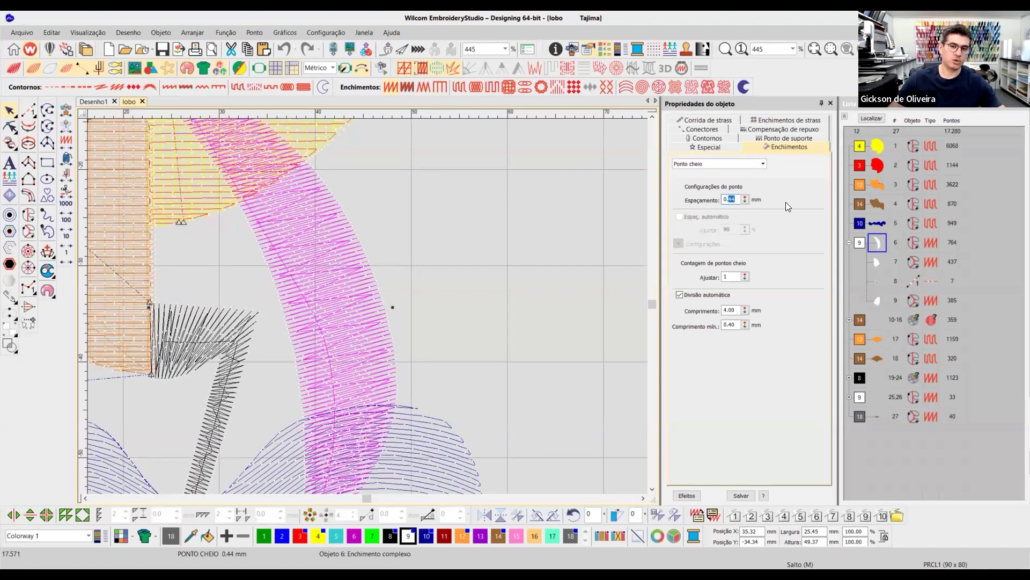
{"action": "type", "text": "0.40"}
{"action": "key", "text": "Return"}
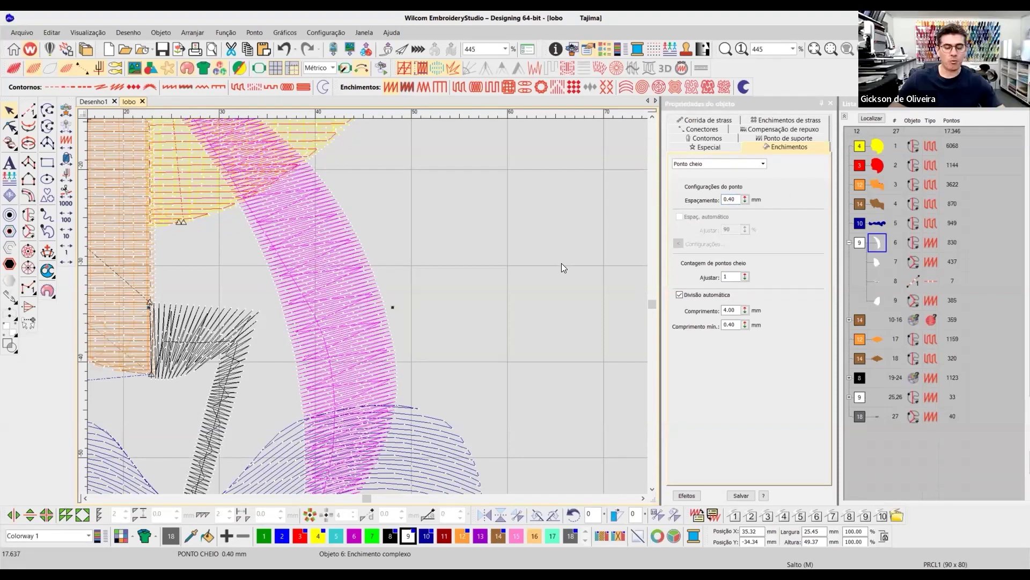
- Examine the tail's stitches over the sun in realistic and plain views, selected and unselected, ending in the realistic view
{"action": "key", "text": "t"}
{"action": "scroll", "coordinate": [369, 306], "scroll_direction": "down", "scroll_amount": 2}
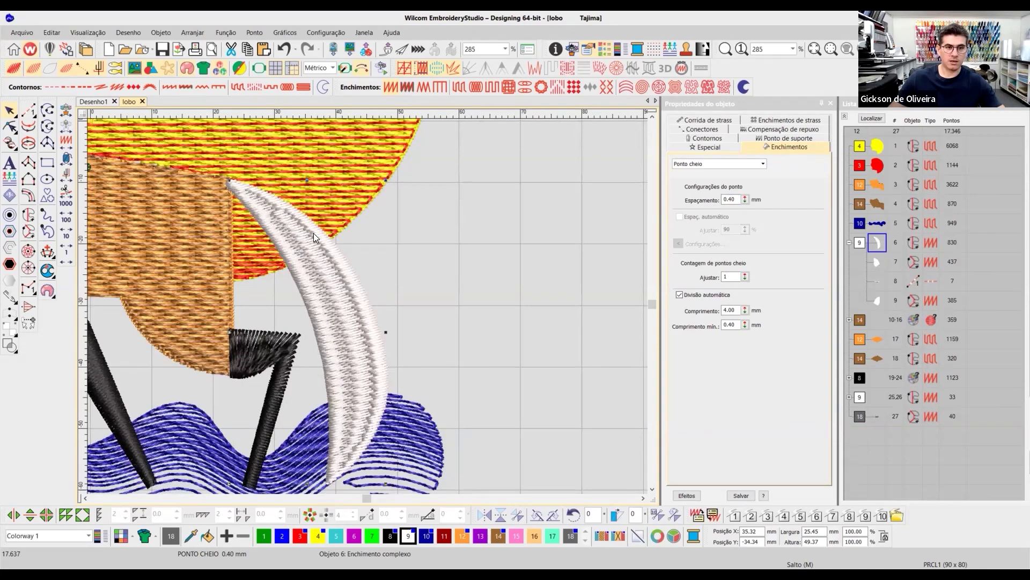
{"action": "key", "text": "t"}
{"action": "scroll", "coordinate": [370, 313], "scroll_direction": "up", "scroll_amount": 4}
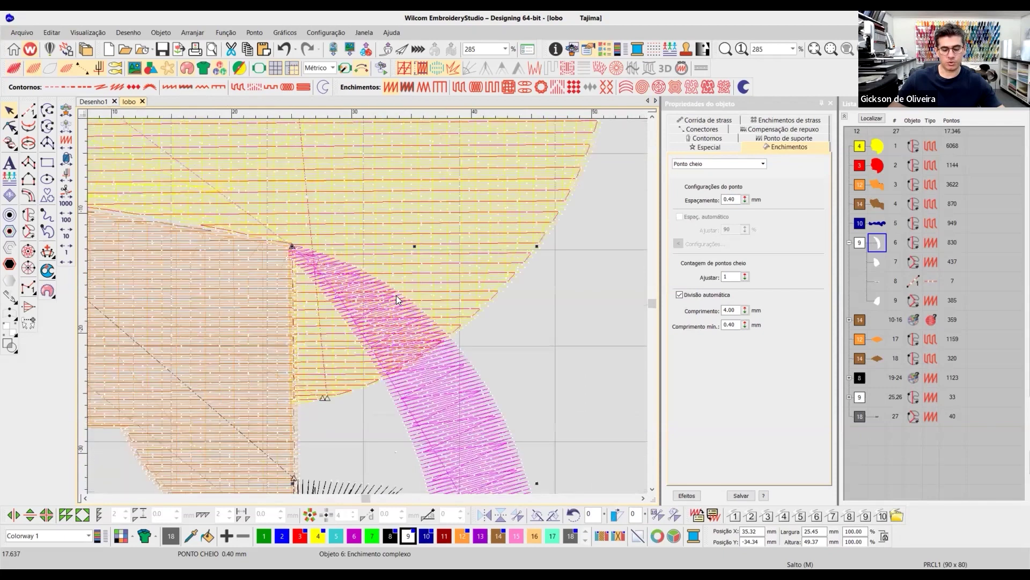
{"action": "key", "text": "Escape"}
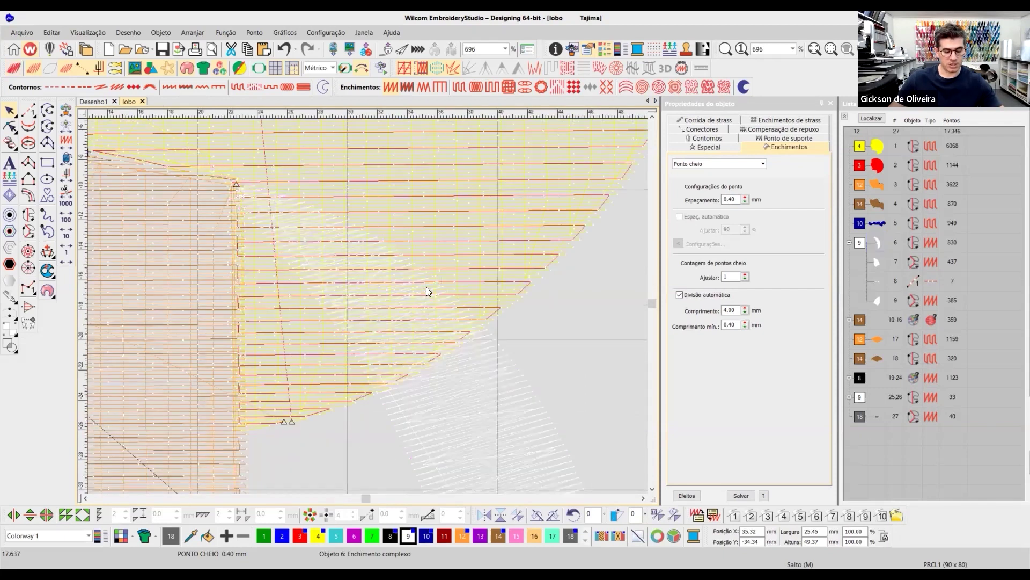
{"action": "key", "text": "t"}
{"action": "scroll", "coordinate": [391, 311], "scroll_direction": "down", "scroll_amount": 8}
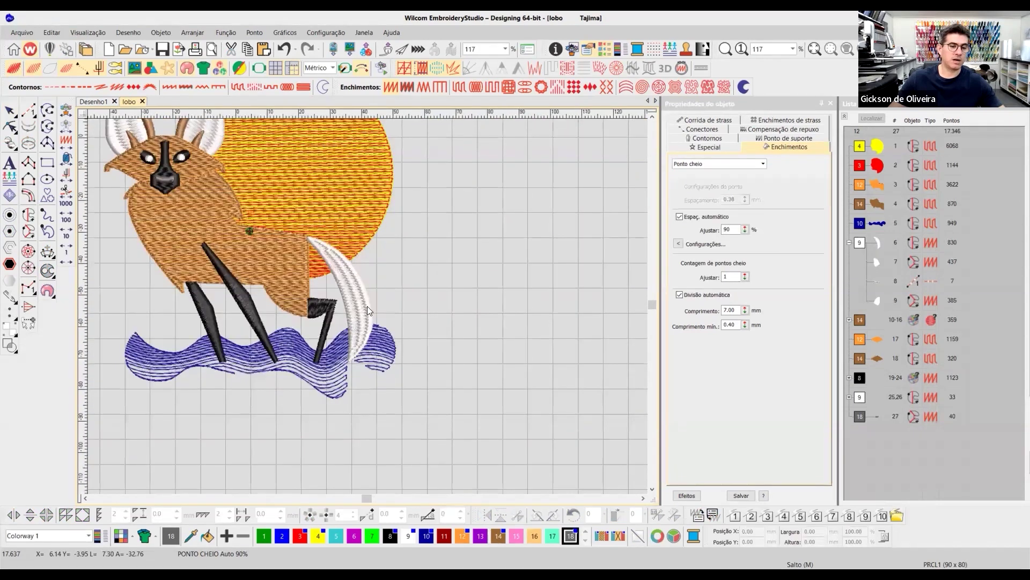
{"action": "scroll", "coordinate": [367, 306], "scroll_direction": "up", "scroll_amount": 6}
{"action": "scroll", "coordinate": [371, 219], "scroll_direction": "down", "scroll_amount": 3}
- Recheck the white tail's satin fill settings and display its outline nodes and stitch angle line for reshaping
{"action": "left_click", "coordinate": [382, 215]}
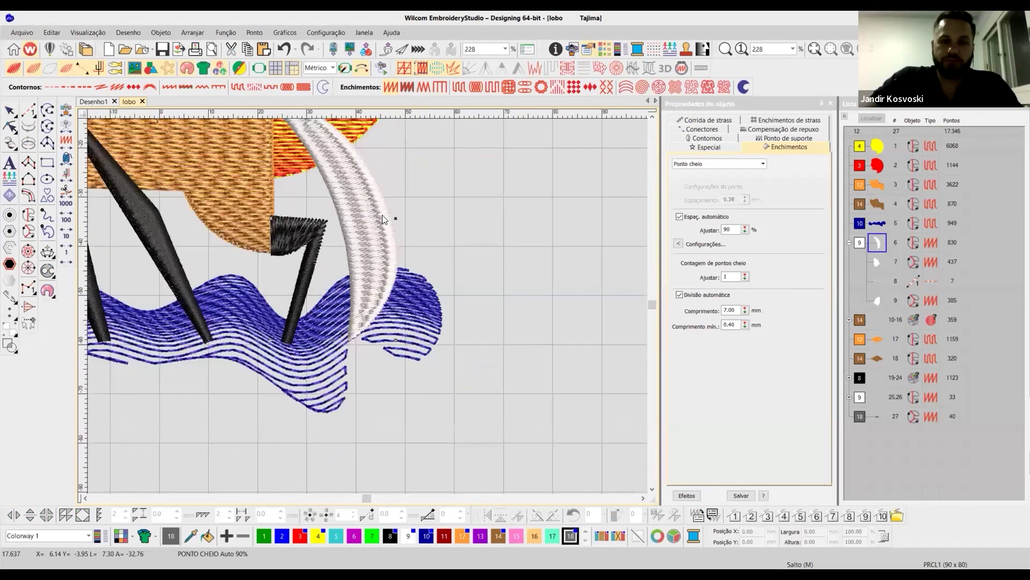
{"action": "key", "text": "t"}
{"action": "key", "text": "t"}
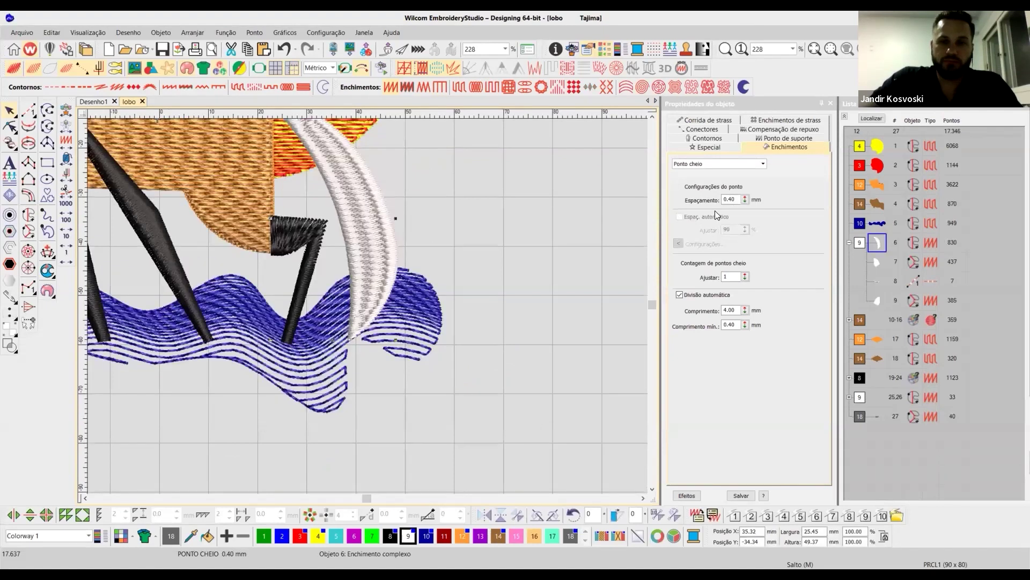
{"action": "left_click", "coordinate": [9, 126]}
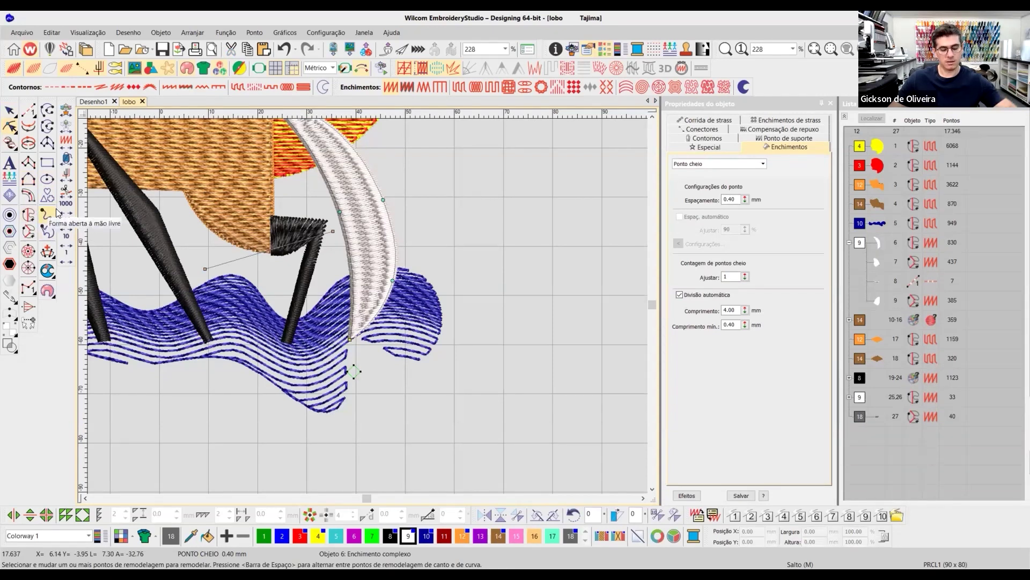
{"action": "left_click", "coordinate": [194, 205]}
{"action": "left_click", "coordinate": [365, 270]}
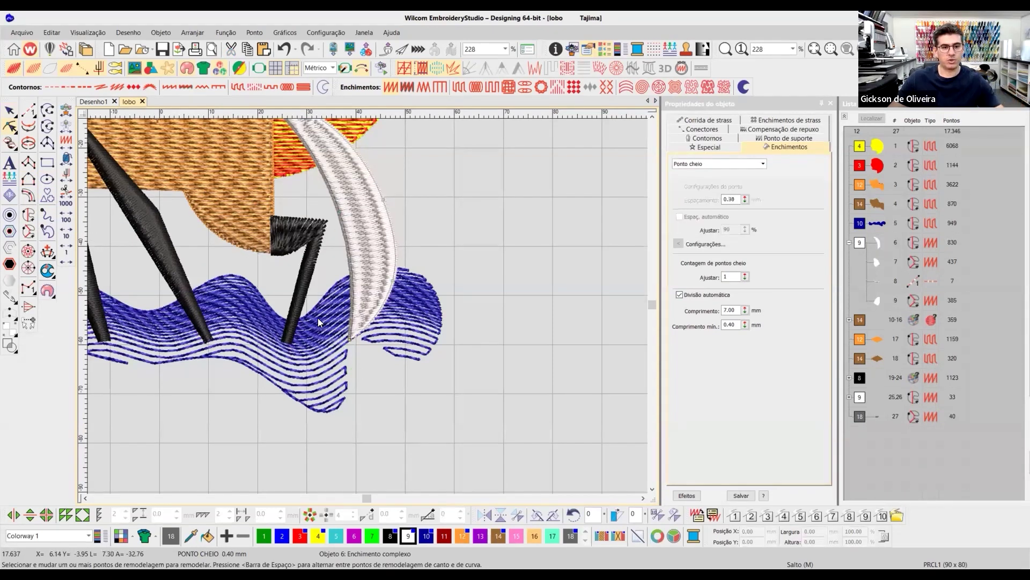
- Add stitch angles near the white tail's upper and lower tips so the satin stitches turn along its curve
{"action": "key", "text": "a"}
{"action": "scroll", "coordinate": [300, 226], "scroll_direction": "up", "scroll_amount": 2}
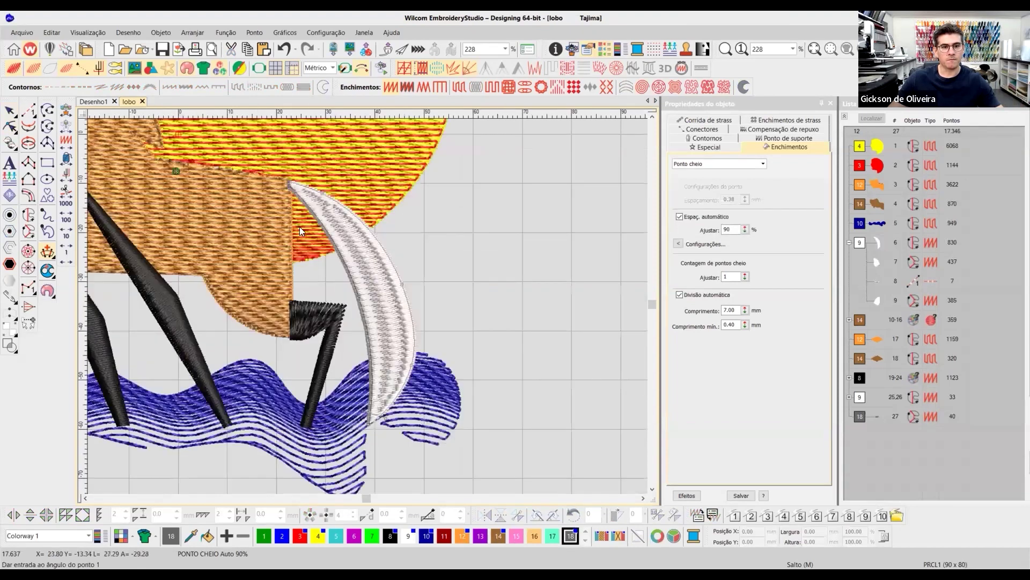
{"action": "left_click", "coordinate": [336, 177]}
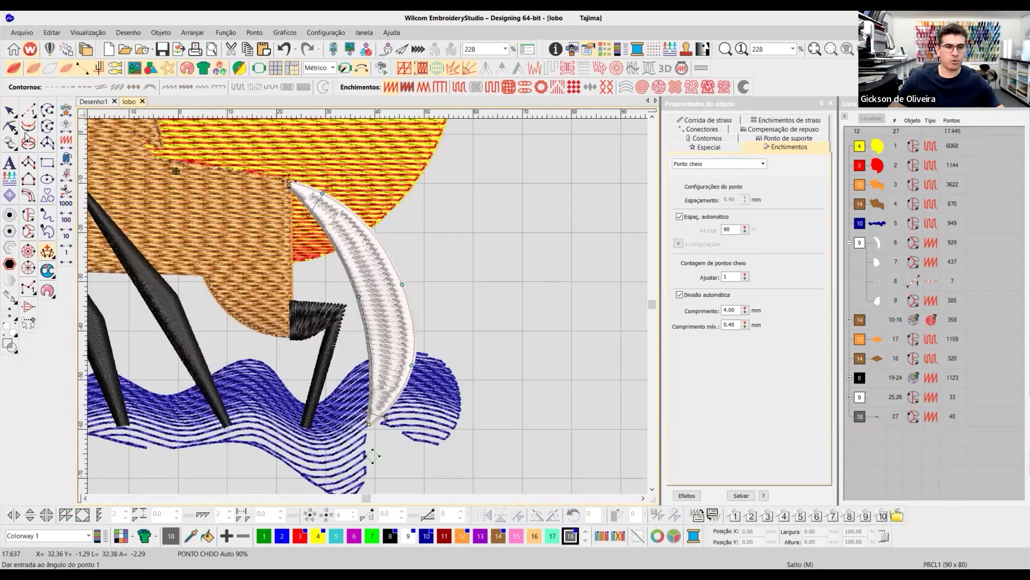
{"action": "left_click", "coordinate": [372, 427]}
{"action": "scroll", "coordinate": [367, 306], "scroll_direction": "up", "scroll_amount": 5}
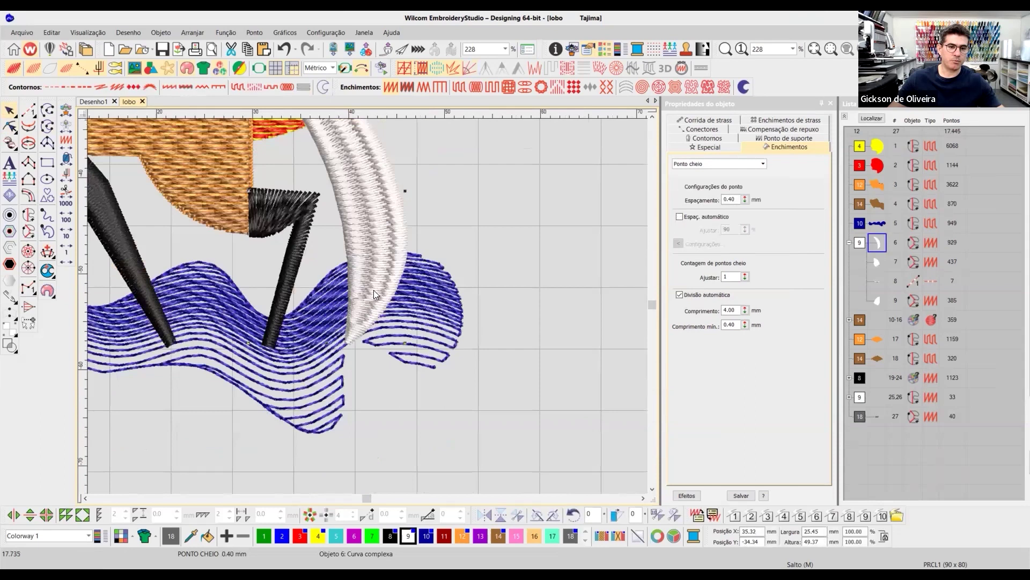
- Show the design as plain stitches and isolate the white tail together with the blue waves
{"action": "key", "text": "t"}
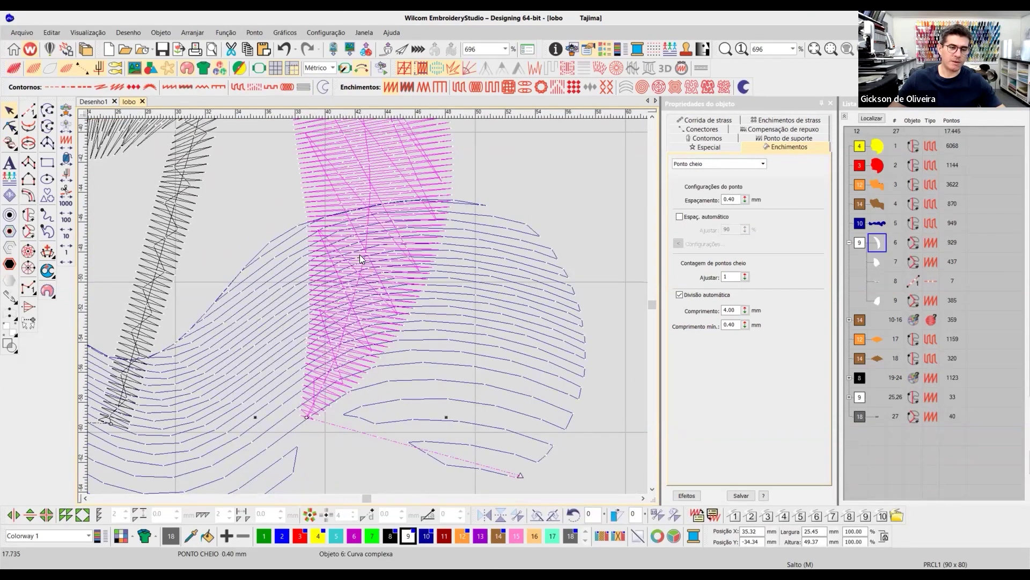
{"action": "left_click", "coordinate": [484, 247]}
{"action": "left_click", "coordinate": [369, 182], "text": "ctrl"}
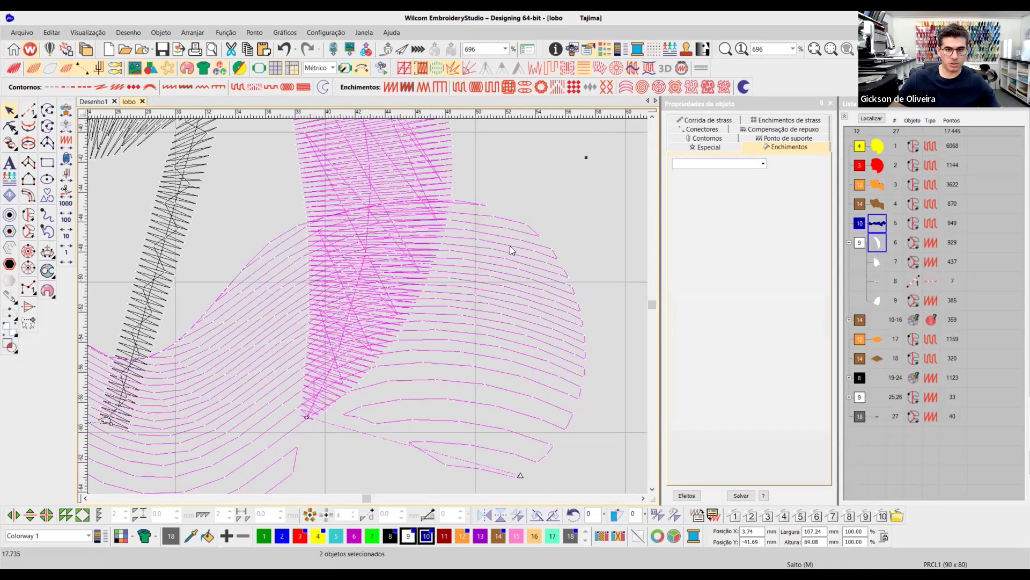
{"action": "left_click", "coordinate": [499, 232]}
{"action": "left_click", "coordinate": [407, 184], "text": "ctrl"}
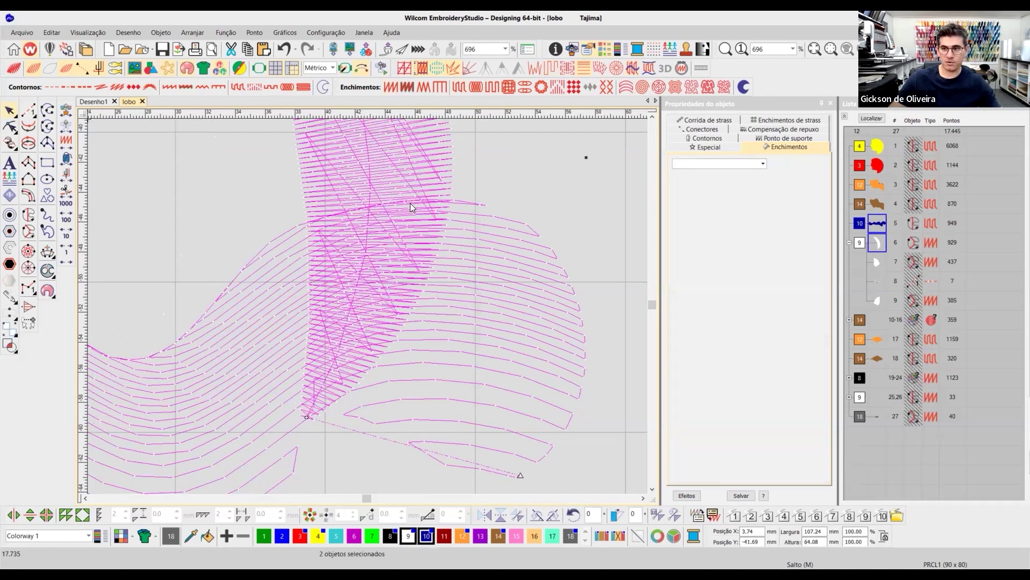
- Turn off the white tail's first underlay and deselect the tail for a close look at its crossing with the waves
{"action": "left_click", "coordinate": [432, 157]}
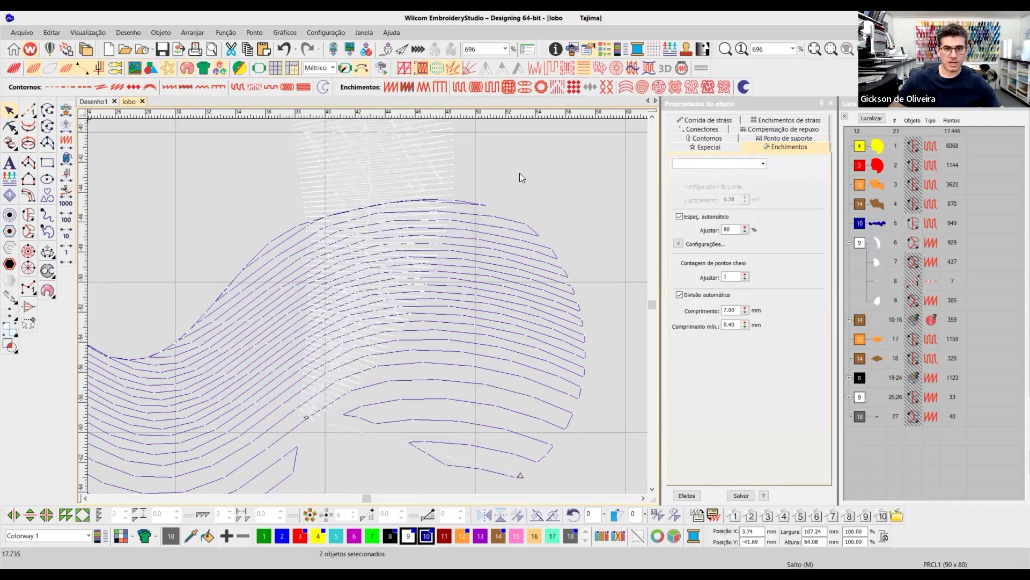
{"action": "left_click", "coordinate": [779, 138]}
{"action": "left_click", "coordinate": [680, 166]}
{"action": "key", "text": "Escape"}
{"action": "key", "text": "b"}
{"action": "left_click_drag", "start_coordinate": [465, 327], "coordinate": [299, 186]}
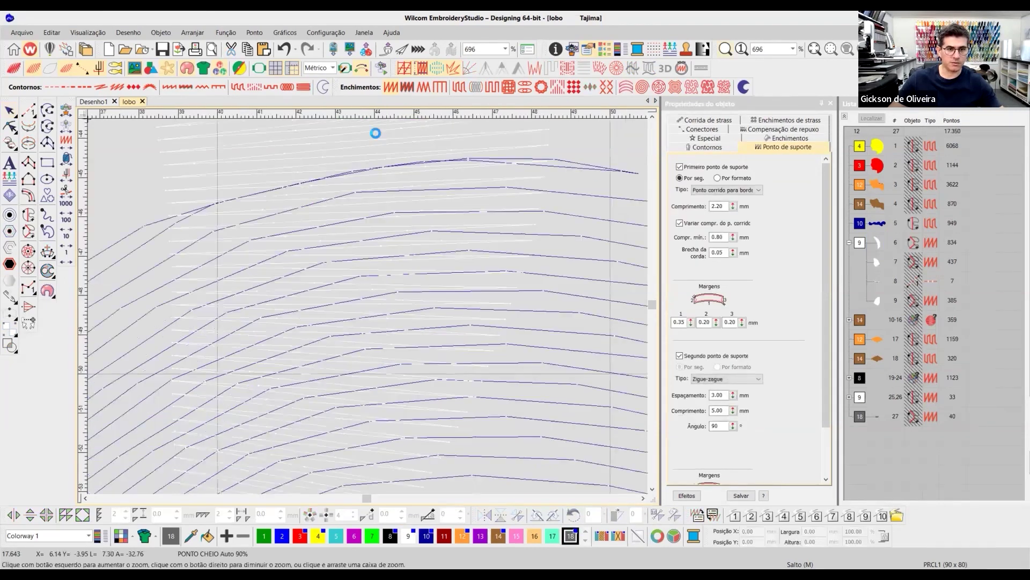
- Compare the tail without underlay in realistic and plain stitch views where it crosses the blue waves
{"action": "left_click", "coordinate": [348, 141]}
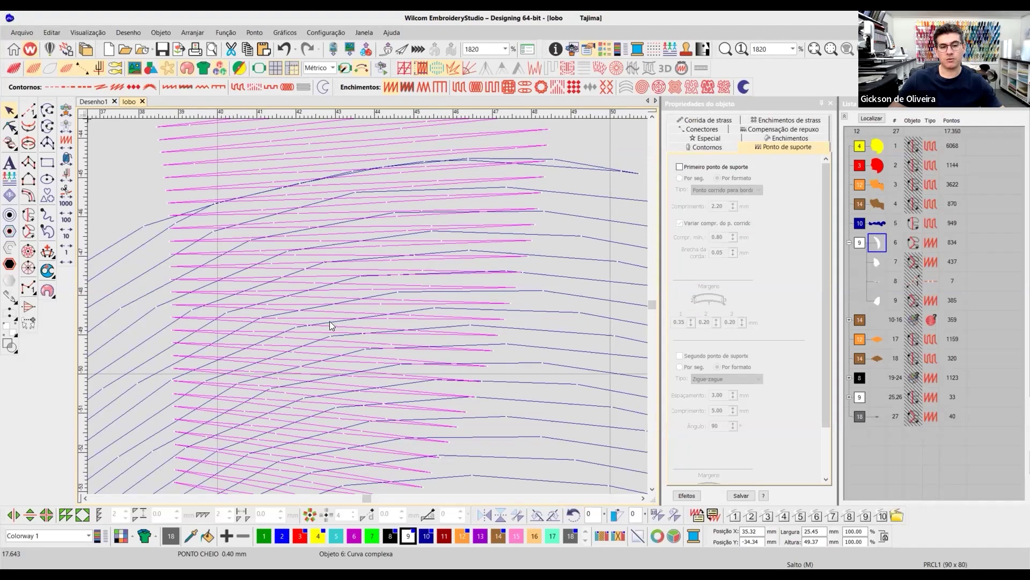
{"action": "key", "text": "t"}
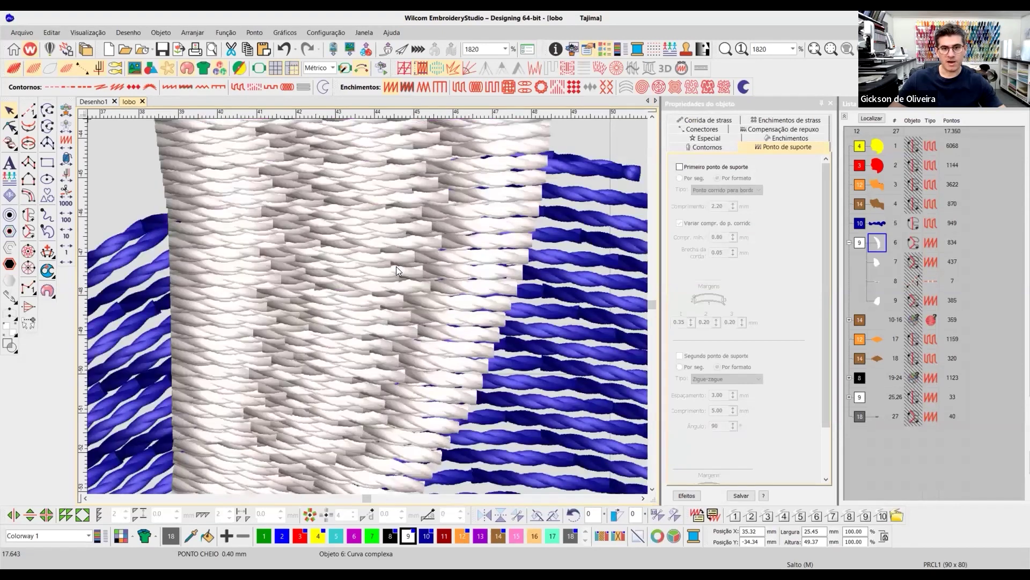
{"action": "key", "text": "t"}
{"action": "scroll", "coordinate": [372, 302], "scroll_direction": "down", "scroll_amount": 2}
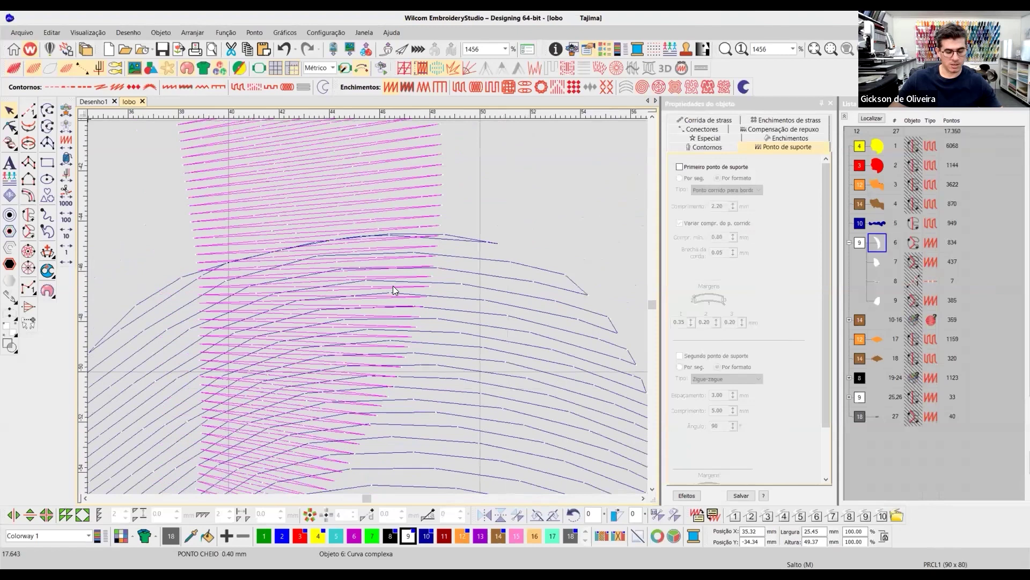
- Undo the tail's underlay and stitch angle changes and examine its original zigzag underlay over the waves
{"action": "key", "text": "ctrl+z"}
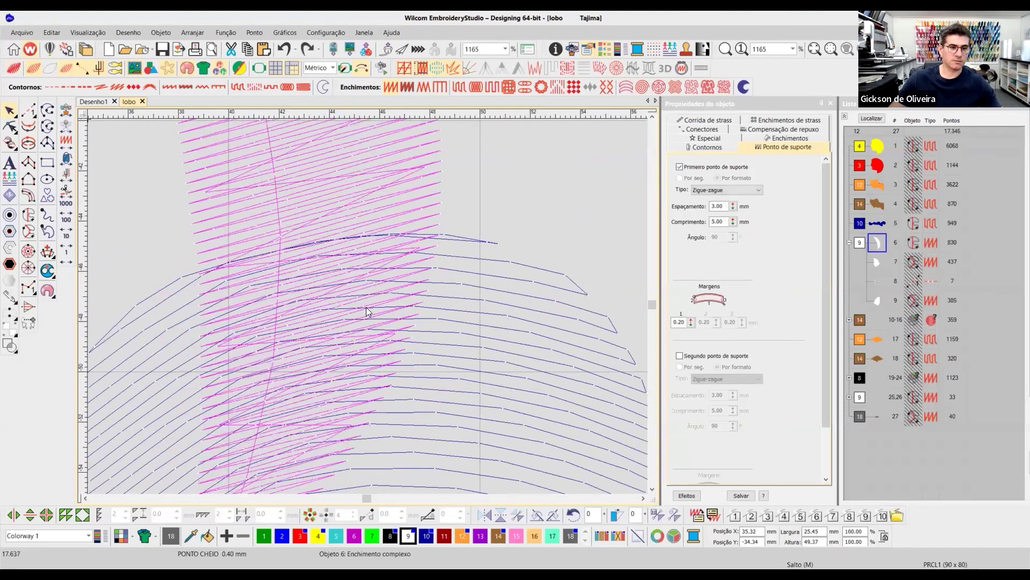
{"action": "scroll", "coordinate": [349, 337], "scroll_direction": "up", "scroll_amount": 2}
{"action": "scroll", "coordinate": [366, 315], "scroll_direction": "up", "scroll_amount": 1}
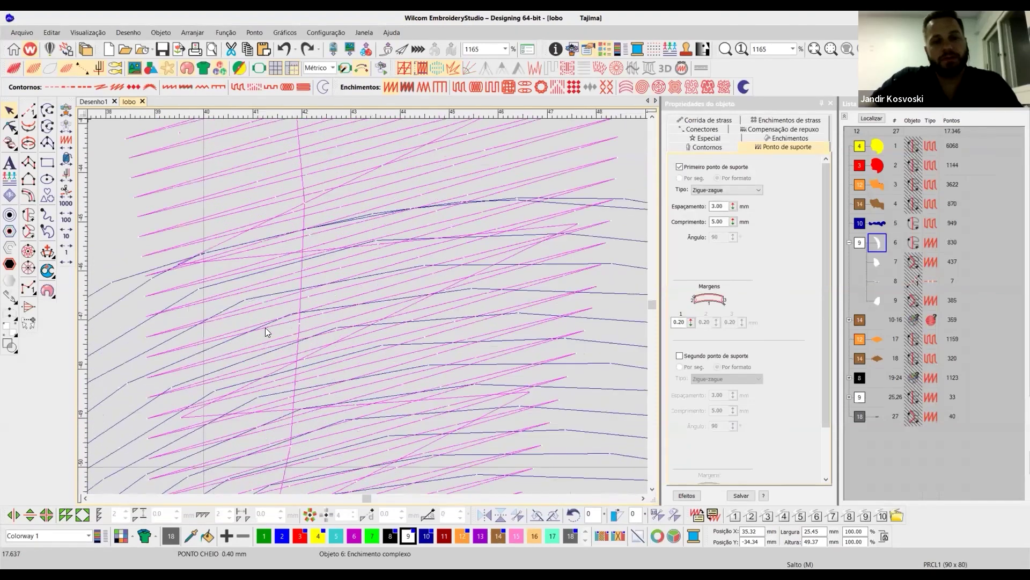
{"action": "scroll", "coordinate": [333, 308], "scroll_direction": "down", "scroll_amount": 2}
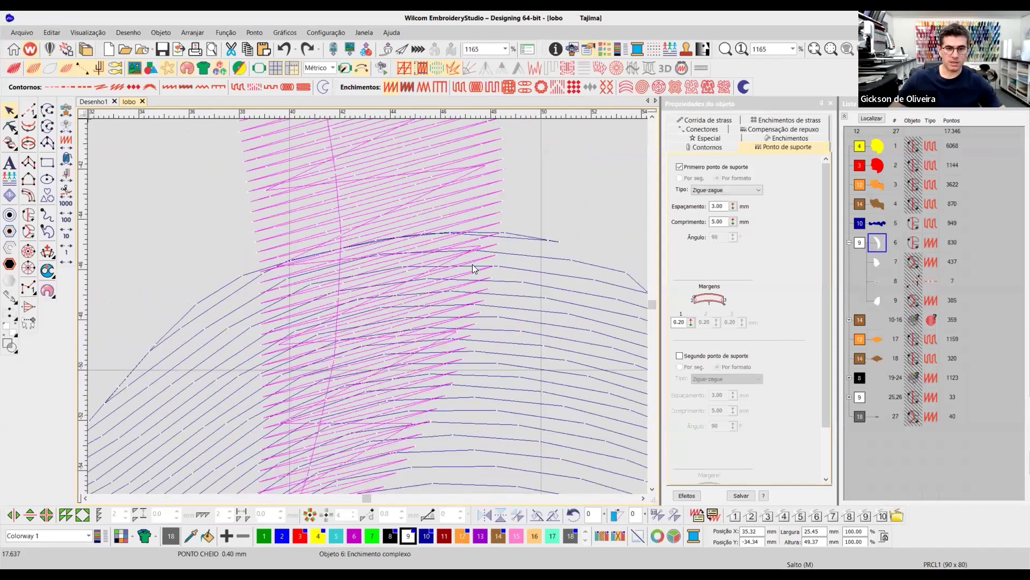
- Compare the restored tail's plain stitches with the realistic view, focusing on its lower tip over the waves
{"action": "key", "text": "t"}
{"action": "key", "text": "t"}
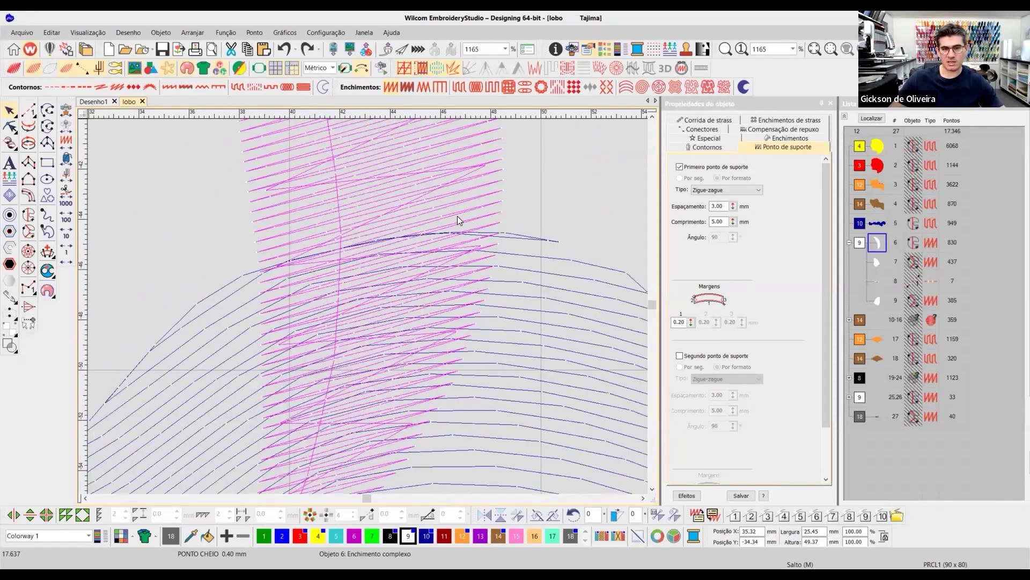
{"action": "key", "text": "t"}
{"action": "scroll", "coordinate": [365, 310], "scroll_direction": "down", "scroll_amount": 3}
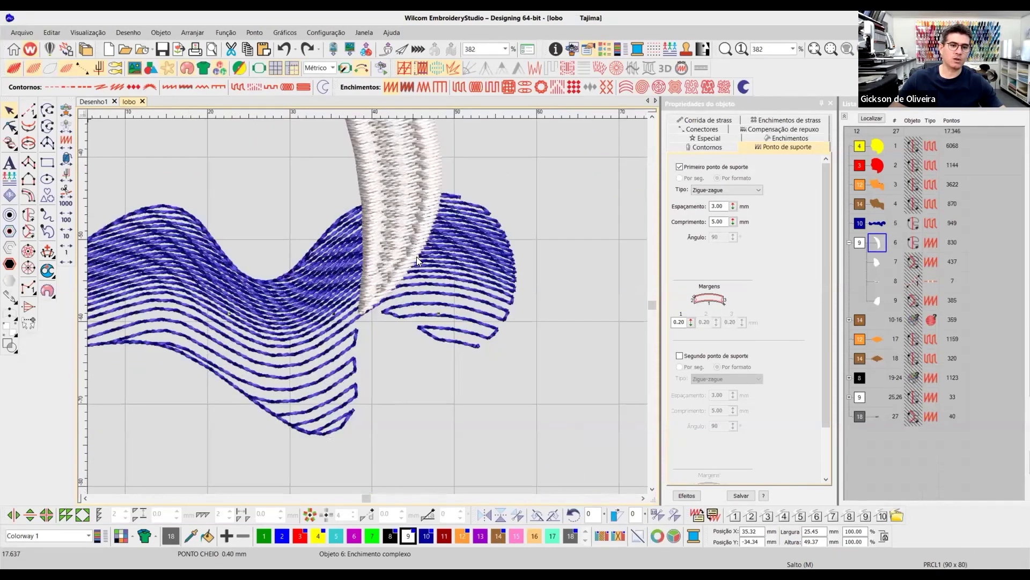
{"action": "scroll", "coordinate": [367, 306], "scroll_direction": "up", "scroll_amount": 1}
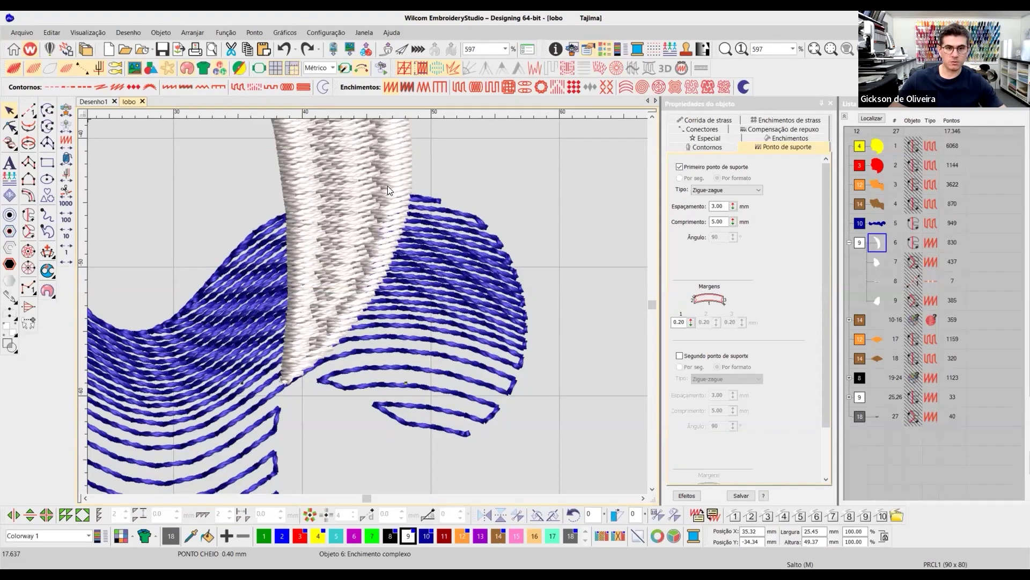
- Review the tail's satin spacing setting, deselect the tail, and bring the whole design back into view
{"action": "left_click", "coordinate": [773, 139]}
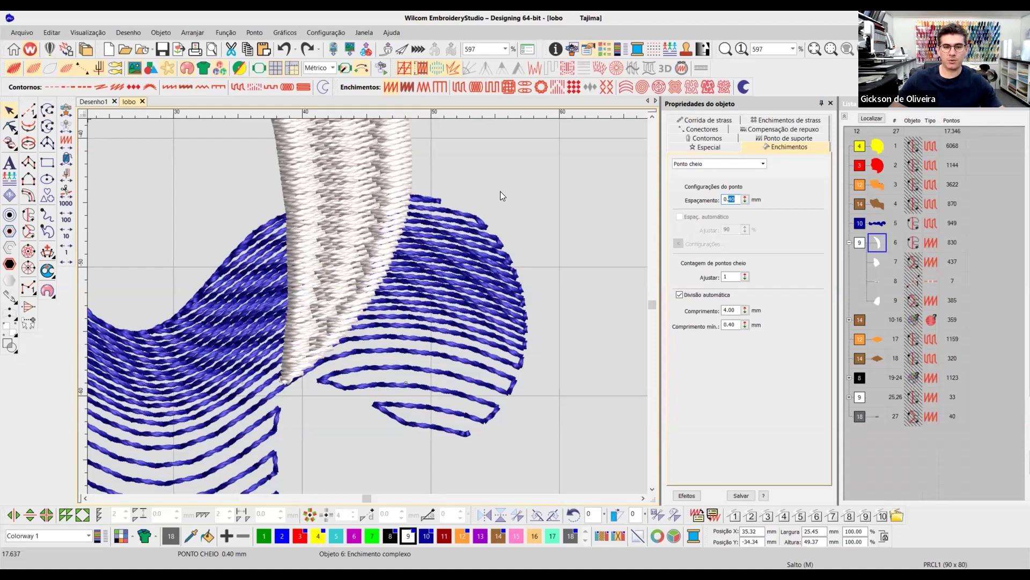
{"action": "type", "text": "01"}
{"action": "key", "text": "Escape"}
{"action": "key", "text": "1"}
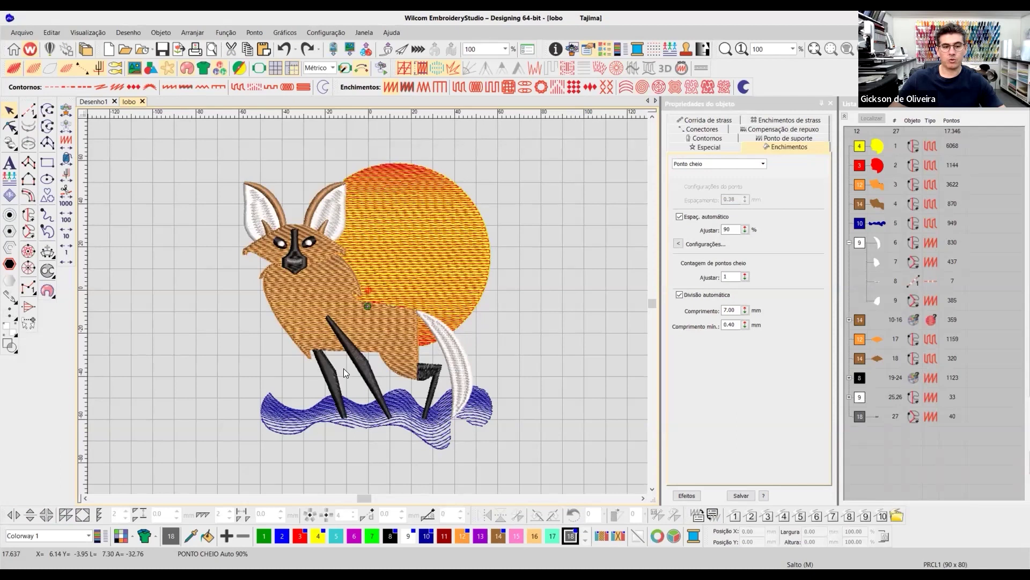
{"action": "scroll", "coordinate": [367, 306], "scroll_direction": "up", "scroll_amount": 3}
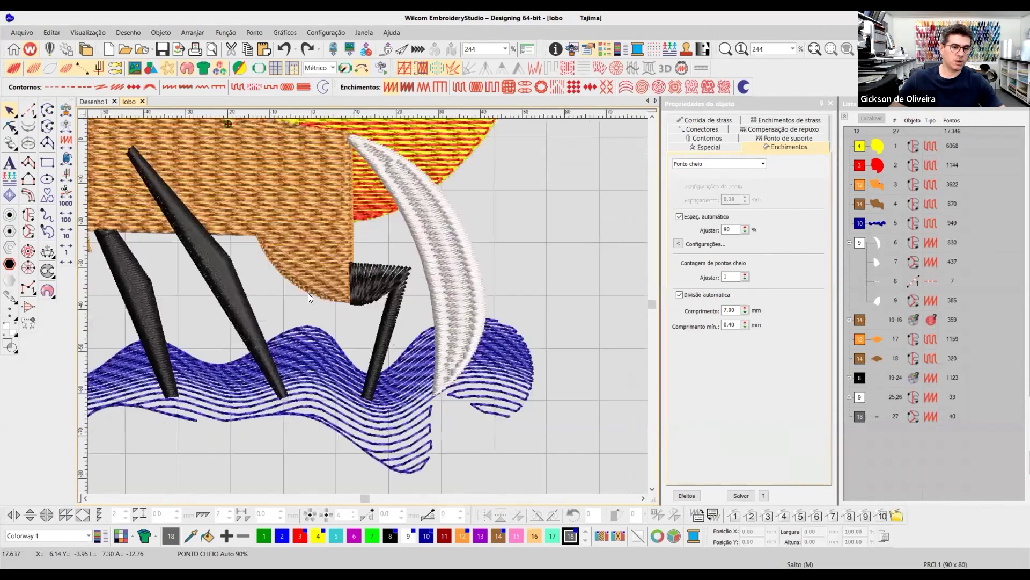
- Examine the black hind leg and the long diagonal leg in plain stitches, checking their satin fill settings
{"action": "scroll", "coordinate": [367, 304], "scroll_direction": "up", "scroll_amount": 2}
{"action": "scroll", "coordinate": [378, 303], "scroll_direction": "up", "scroll_amount": 1}
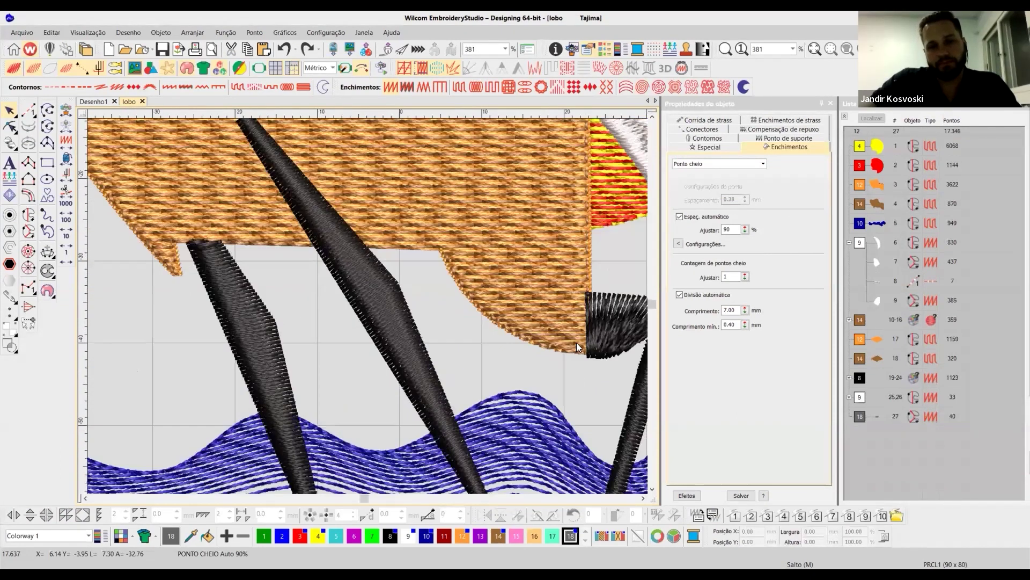
{"action": "left_click", "coordinate": [380, 307]}
{"action": "left_click", "coordinate": [601, 315]}
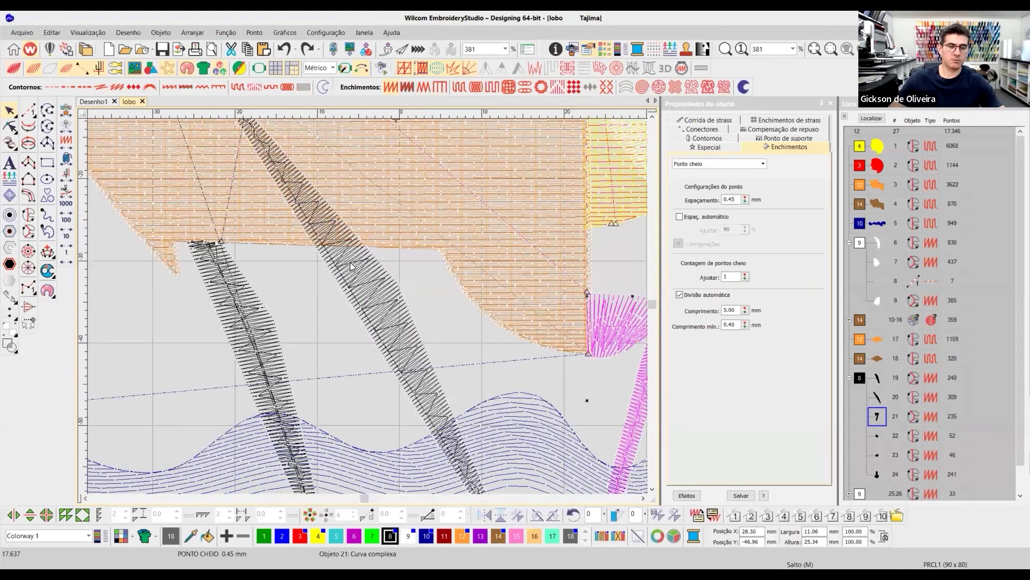
{"action": "left_click", "coordinate": [350, 262]}
{"action": "scroll", "coordinate": [347, 266], "scroll_direction": "down", "scroll_amount": 2}
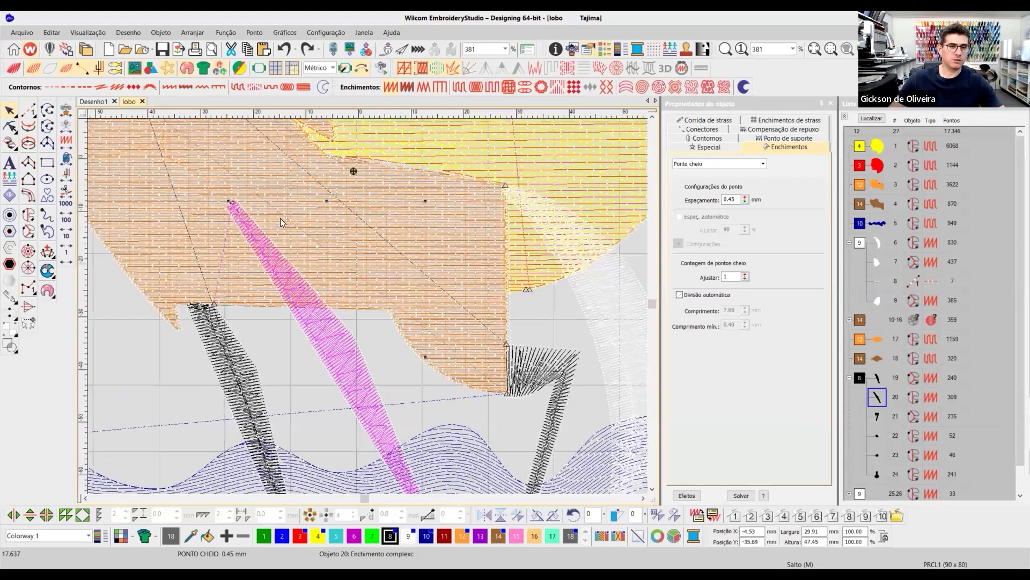
- Inspect the boundary between the yellow sun and the wolf's back in plain stitches, including the sun's Tatami fill settings
{"action": "scroll", "coordinate": [367, 306], "scroll_direction": "up", "scroll_amount": 6}
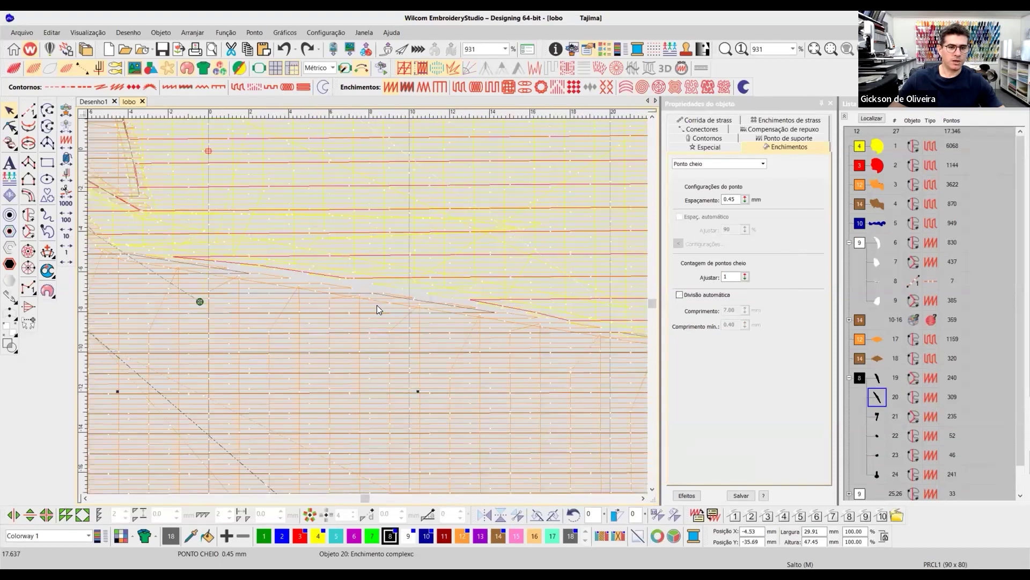
{"action": "scroll", "coordinate": [367, 306], "scroll_direction": "down", "scroll_amount": 2}
{"action": "scroll", "coordinate": [385, 298], "scroll_direction": "up", "scroll_amount": 2}
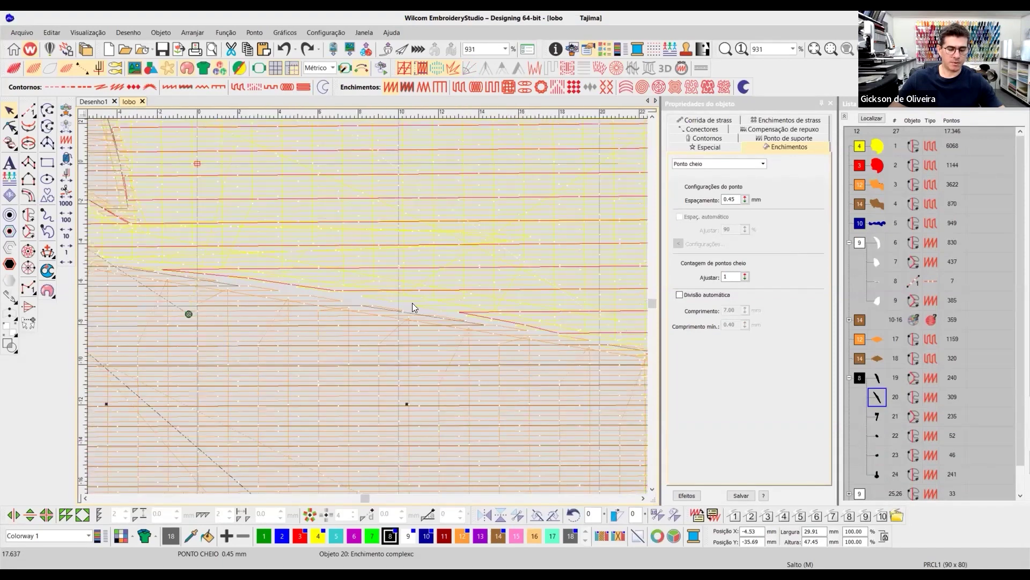
{"action": "left_click", "coordinate": [435, 308]}
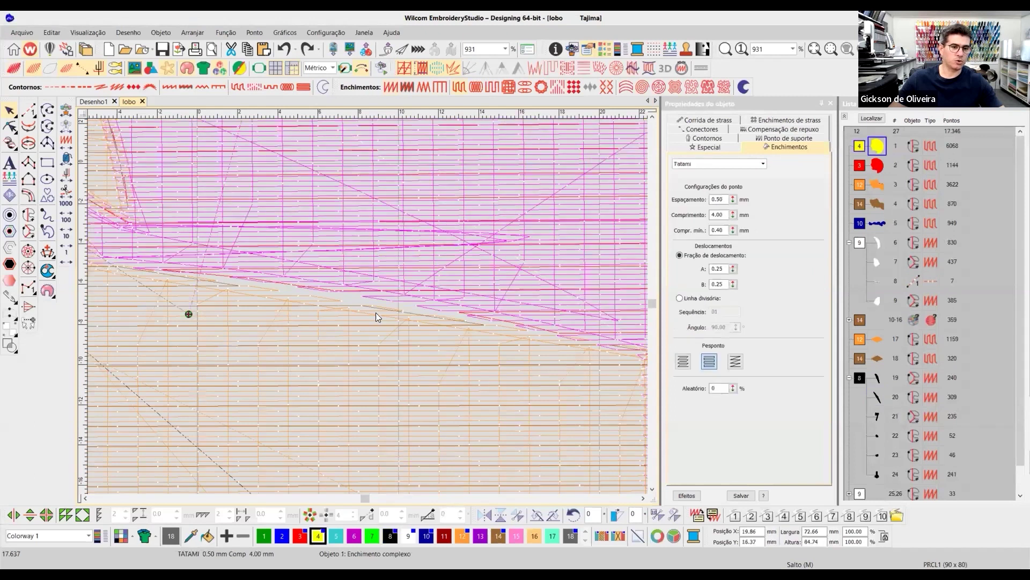
{"action": "key", "text": "Escape"}
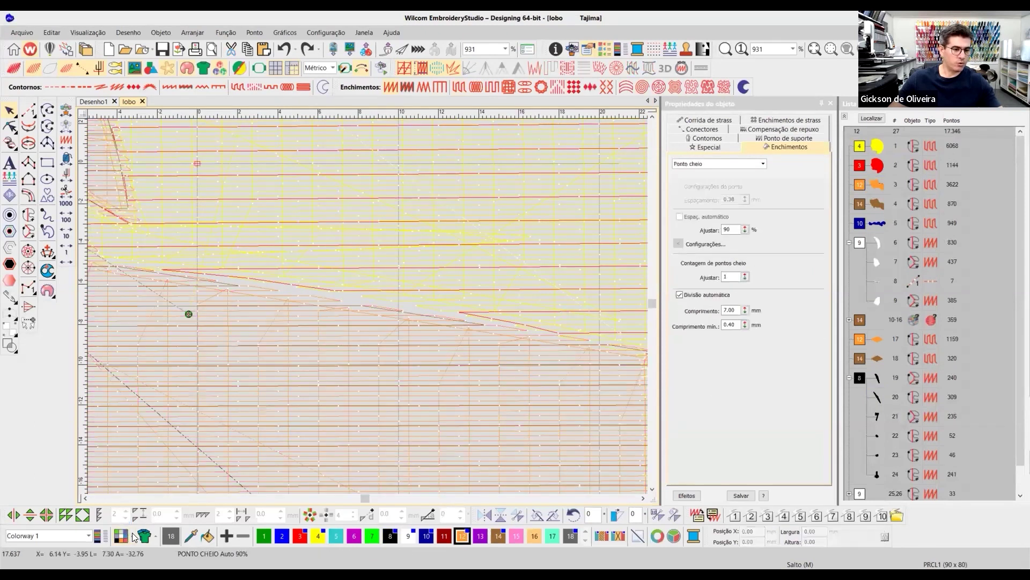
- Change the design's background colour to dark grey
{"action": "left_click", "coordinate": [132, 535]}
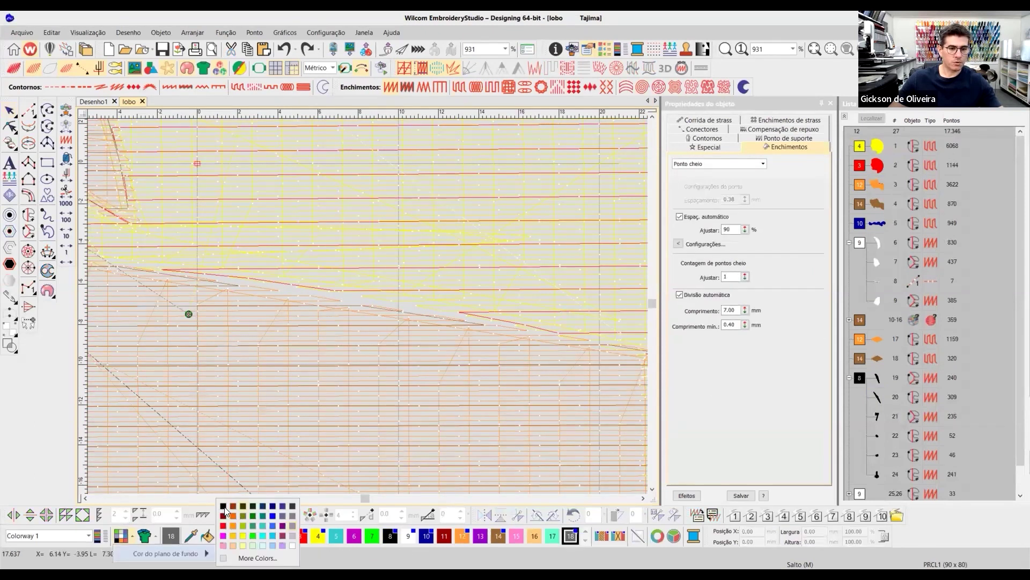
{"action": "left_click", "coordinate": [253, 506]}
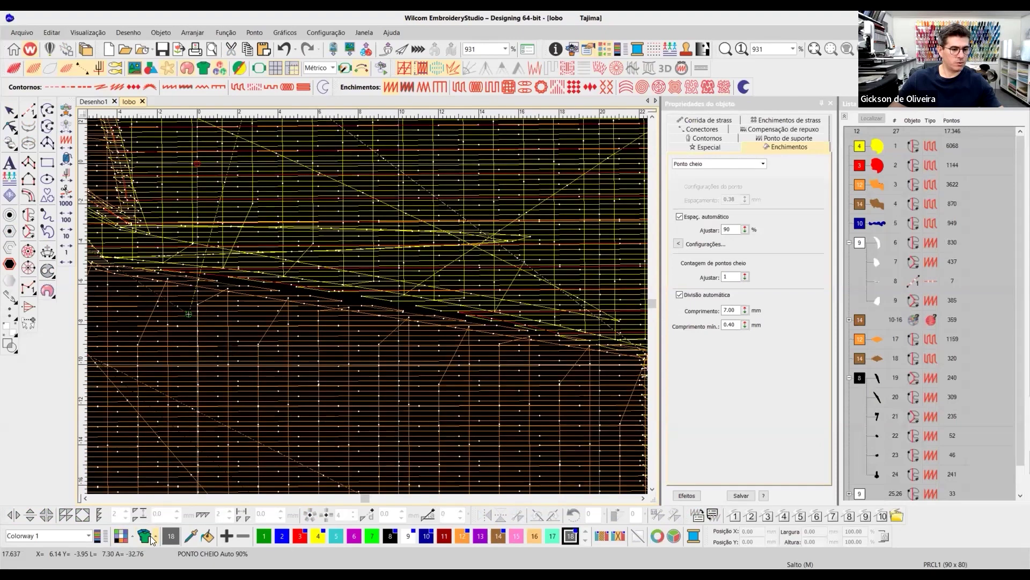
{"action": "left_click", "coordinate": [133, 535]}
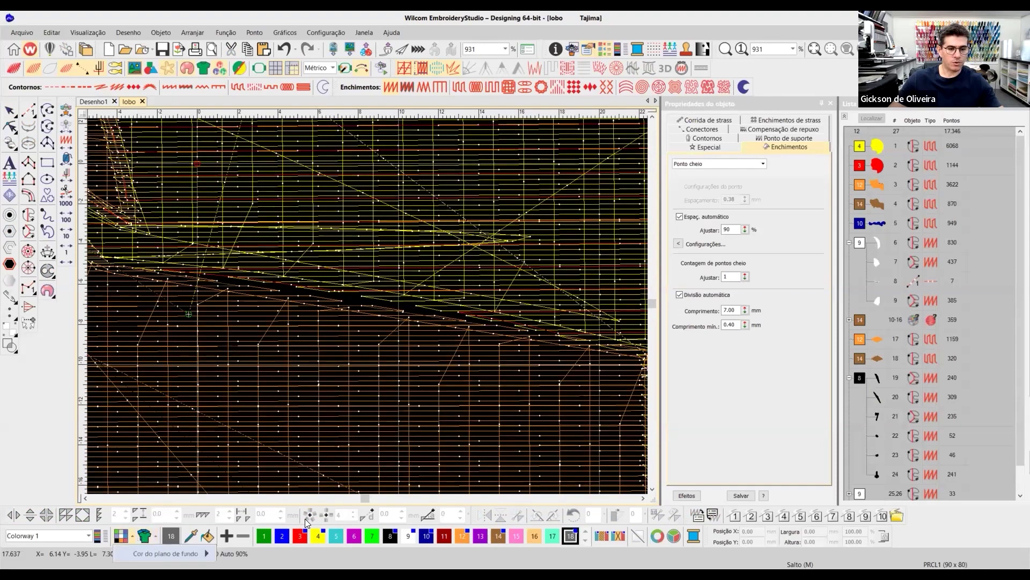
{"action": "left_click", "coordinate": [292, 507]}
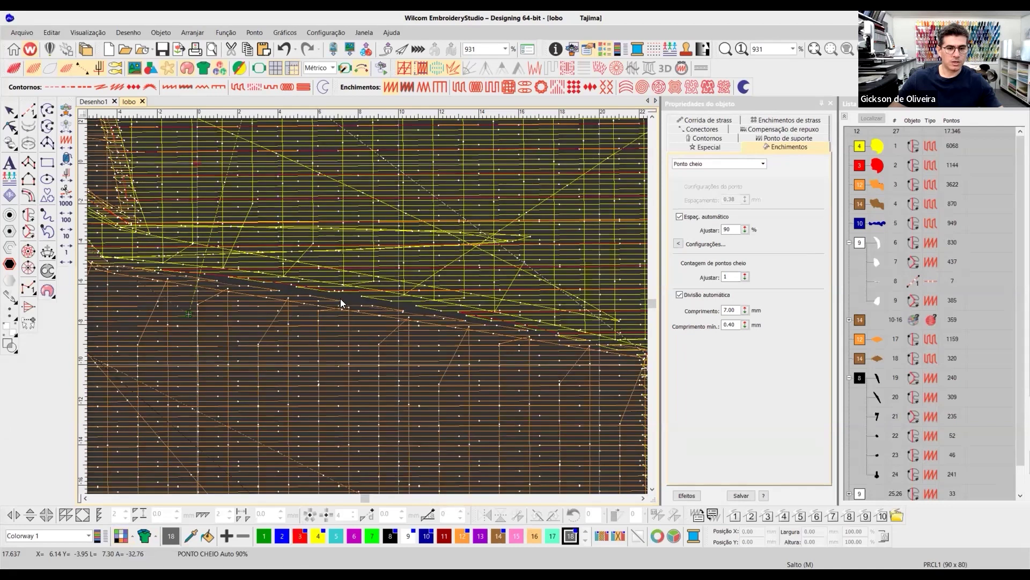
- Compare the gap along the wolf's back against the sun in plain stitch and realistic views
{"action": "scroll", "coordinate": [369, 306], "scroll_direction": "up", "scroll_amount": 2}
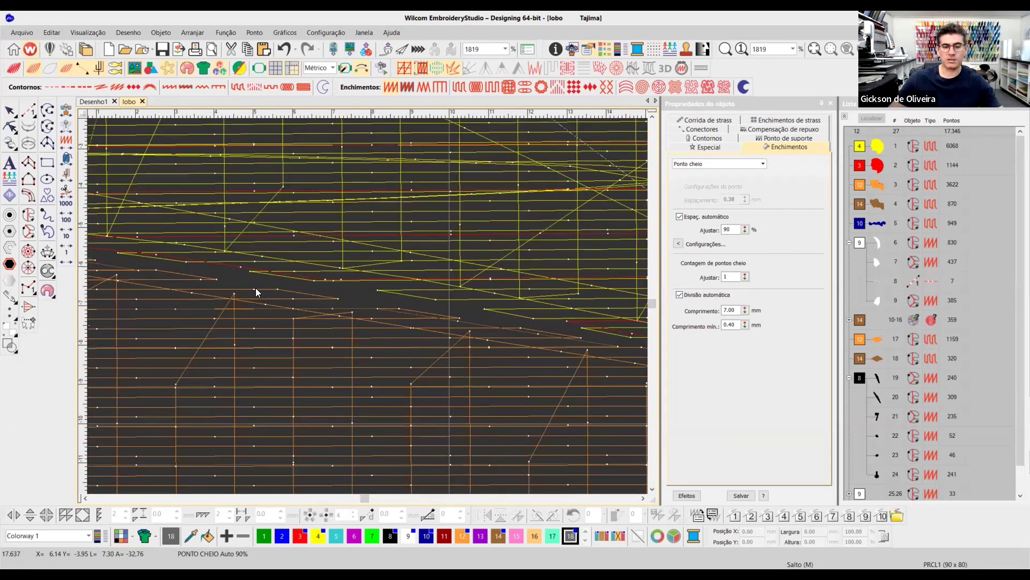
{"action": "scroll", "coordinate": [369, 306], "scroll_direction": "down", "scroll_amount": 2}
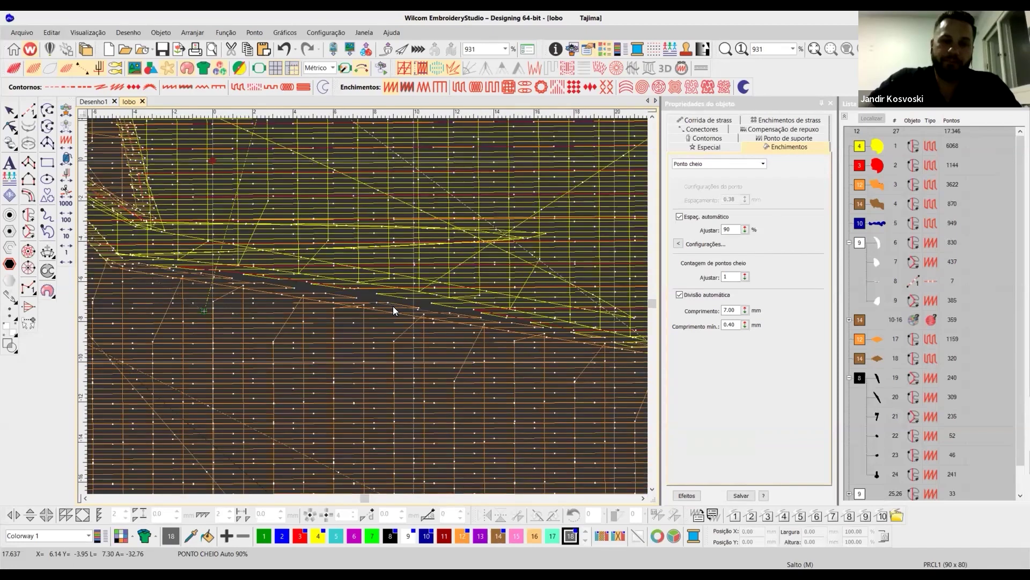
{"action": "key", "text": "t"}
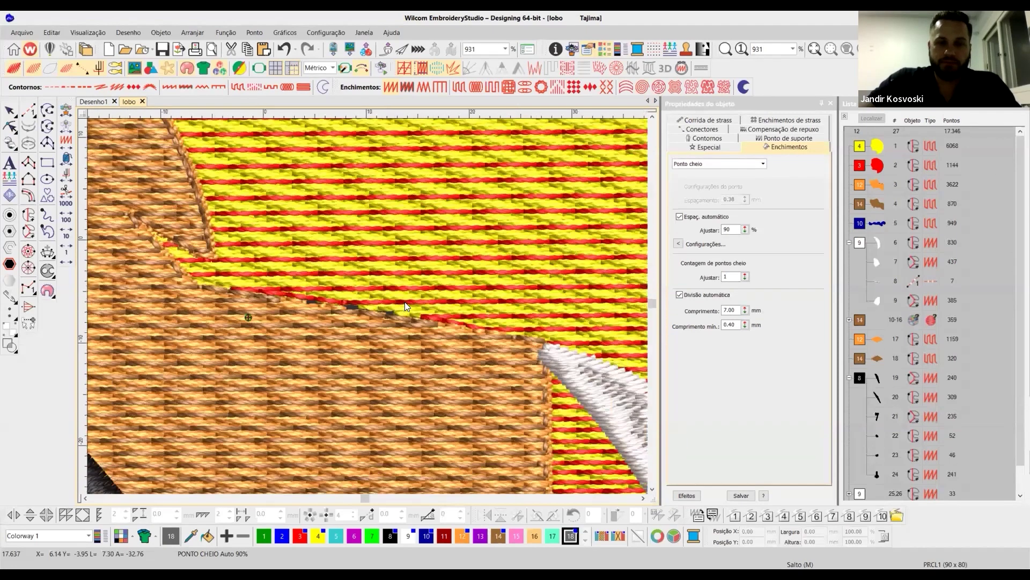
{"action": "scroll", "coordinate": [367, 306], "scroll_direction": "down", "scroll_amount": 5}
{"action": "scroll", "coordinate": [376, 306], "scroll_direction": "up", "scroll_amount": 3}
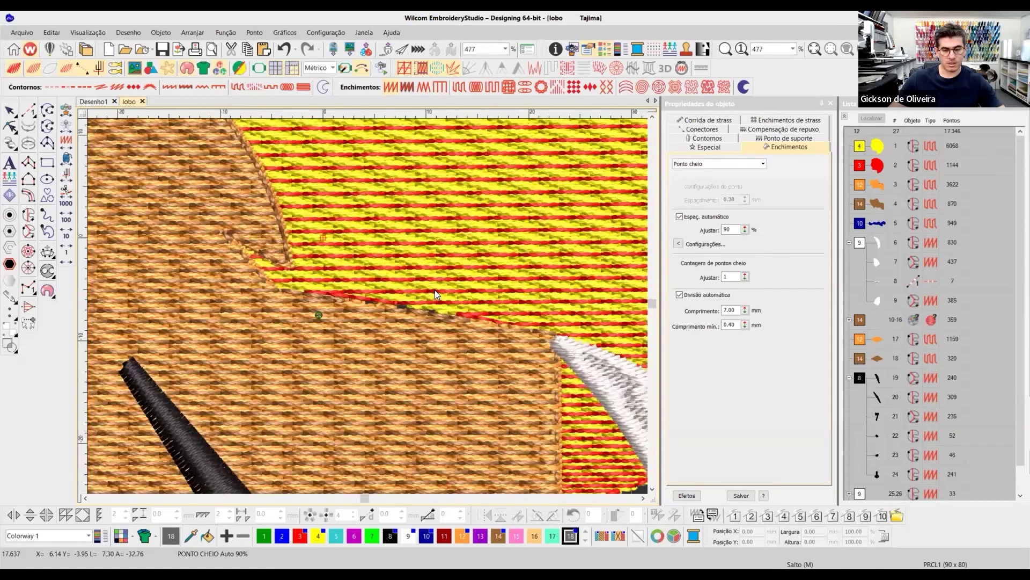
{"action": "scroll", "coordinate": [408, 301], "scroll_direction": "up", "scroll_amount": 2}
{"action": "key", "text": "t"}
{"action": "scroll", "coordinate": [367, 306], "scroll_direction": "up", "scroll_amount": 4}
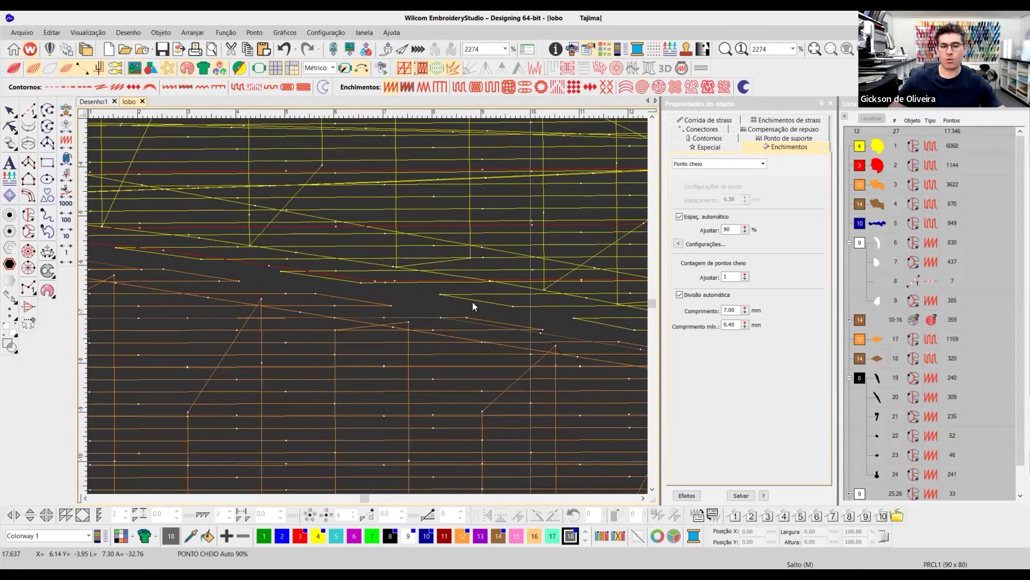
{"action": "scroll", "coordinate": [367, 305], "scroll_direction": "down", "scroll_amount": 2}
{"action": "scroll", "coordinate": [346, 262], "scroll_direction": "down", "scroll_amount": 2}
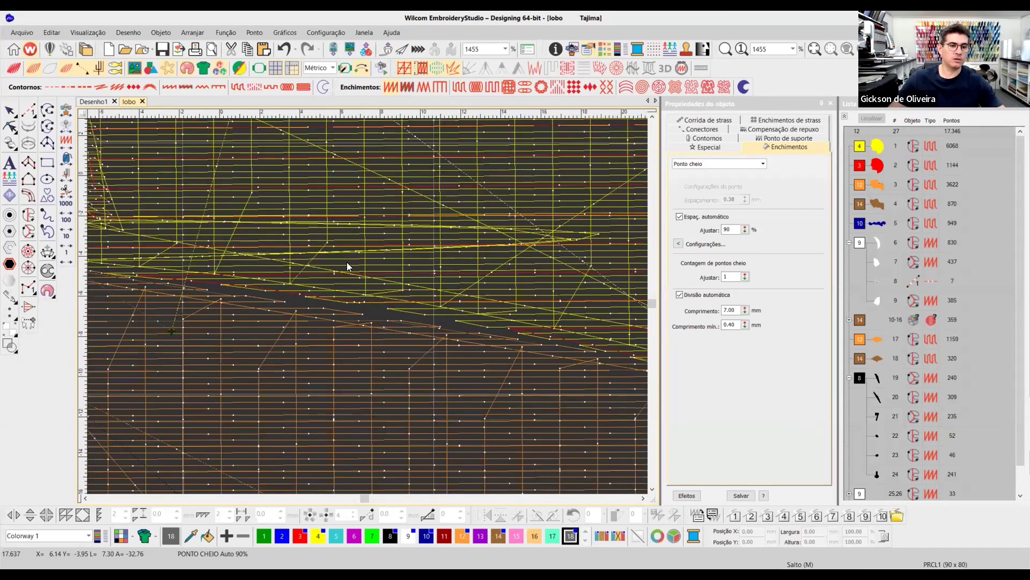
{"action": "key", "text": "t"}
{"action": "key", "text": "t"}
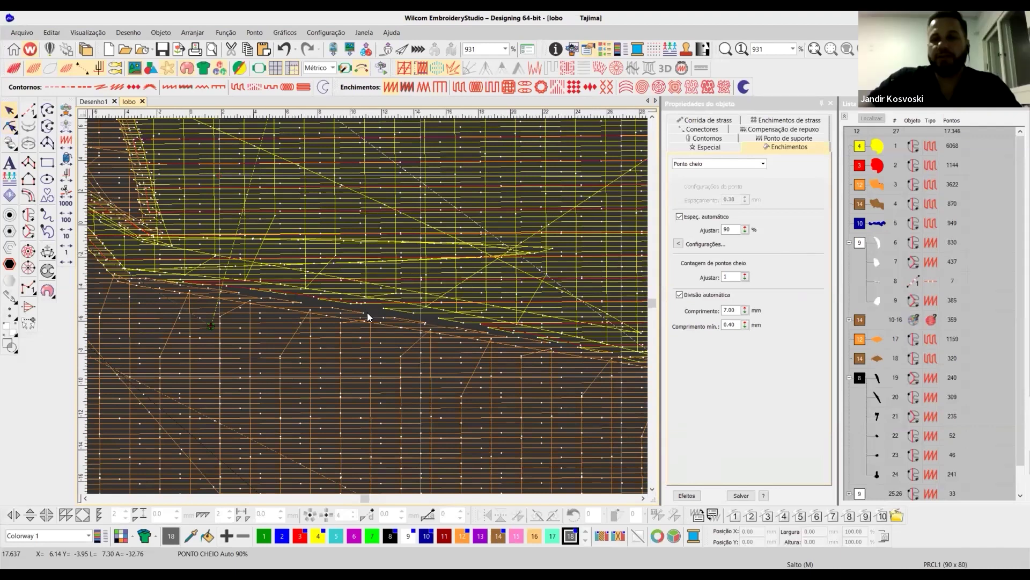
- Isolate the yellow sun and the orange wolf body, hiding all other objects
{"action": "scroll", "coordinate": [367, 306], "scroll_direction": "down", "scroll_amount": 1}
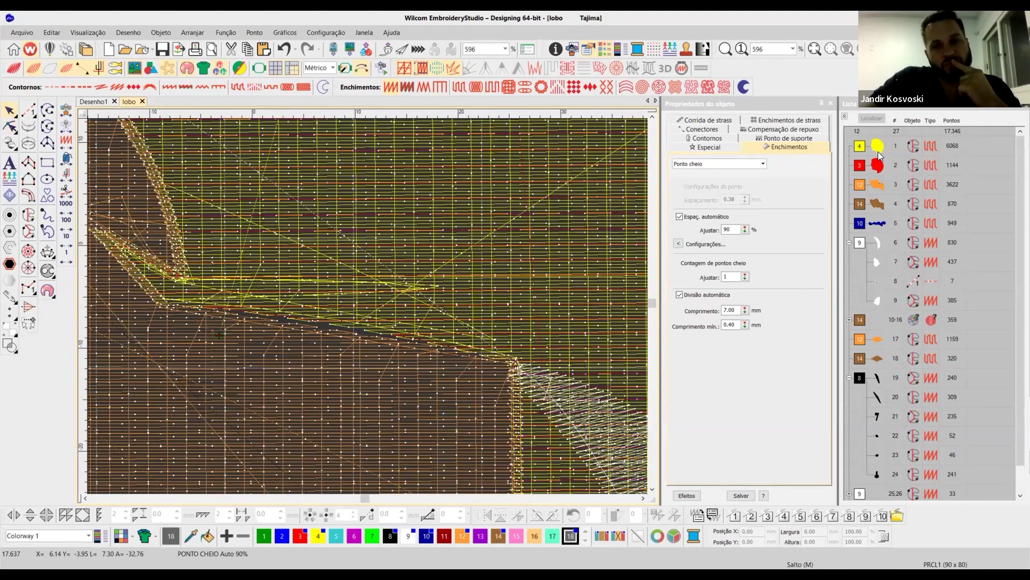
{"action": "scroll", "coordinate": [878, 152], "scroll_direction": "down", "scroll_amount": 2}
{"action": "key", "text": "t"}
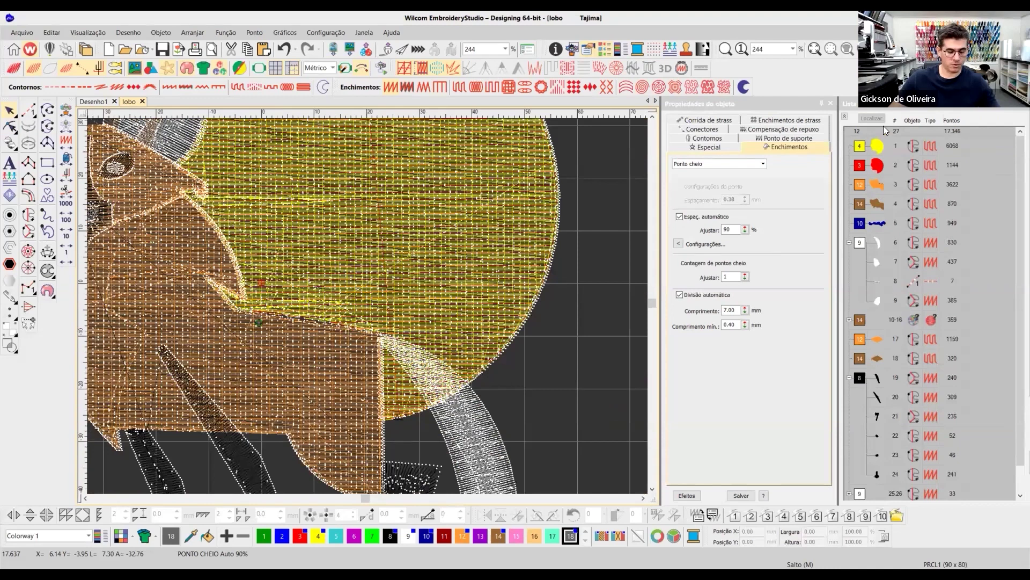
{"action": "left_click", "coordinate": [878, 146]}
{"action": "left_click", "coordinate": [877, 185], "text": "ctrl"}
{"action": "scroll", "coordinate": [394, 250], "scroll_direction": "down", "scroll_amount": 4}
{"action": "scroll", "coordinate": [394, 252], "scroll_direction": "up", "scroll_amount": 2}
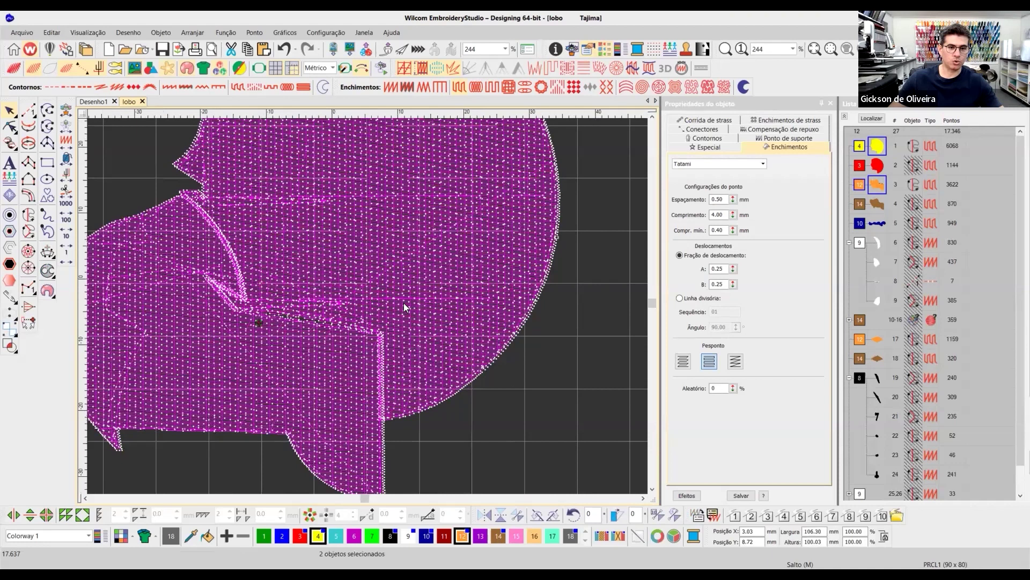
- Reshape the orange body's back edge slightly upward and extend the yellow sun's adjoining edge downward to close the gap
{"action": "scroll", "coordinate": [405, 304], "scroll_direction": "up", "scroll_amount": 3}
{"action": "left_click", "coordinate": [7, 129]}
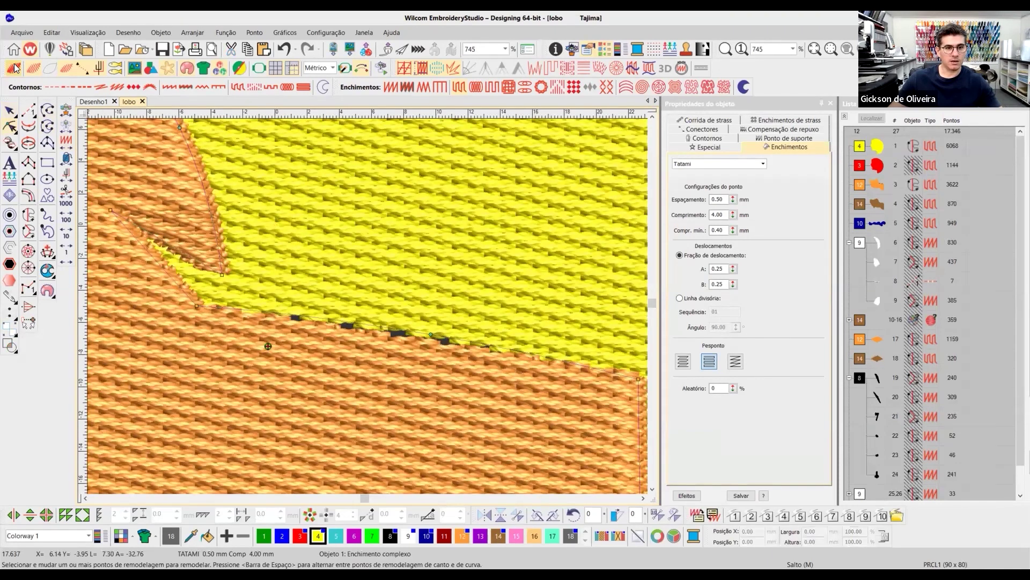
{"action": "key", "text": "t"}
{"action": "left_click", "coordinate": [323, 326]}
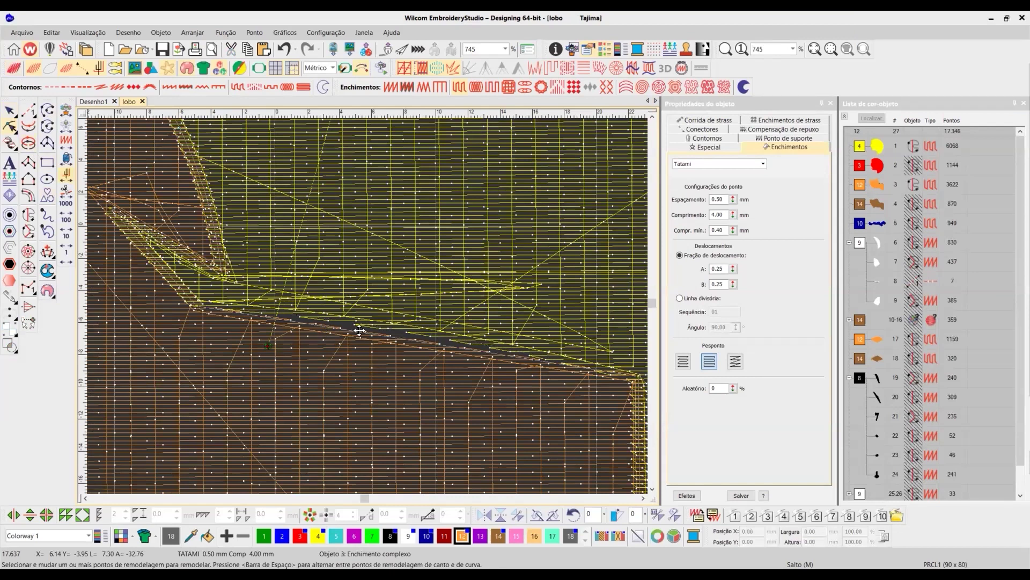
{"action": "left_click_drag", "start_coordinate": [379, 338], "coordinate": [378, 331]}
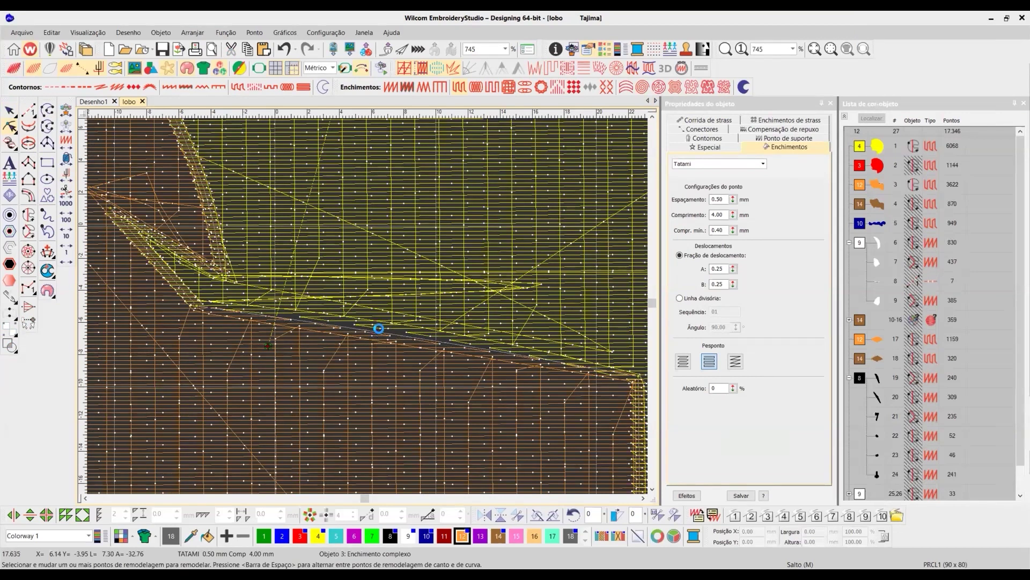
{"action": "left_click", "coordinate": [406, 331]}
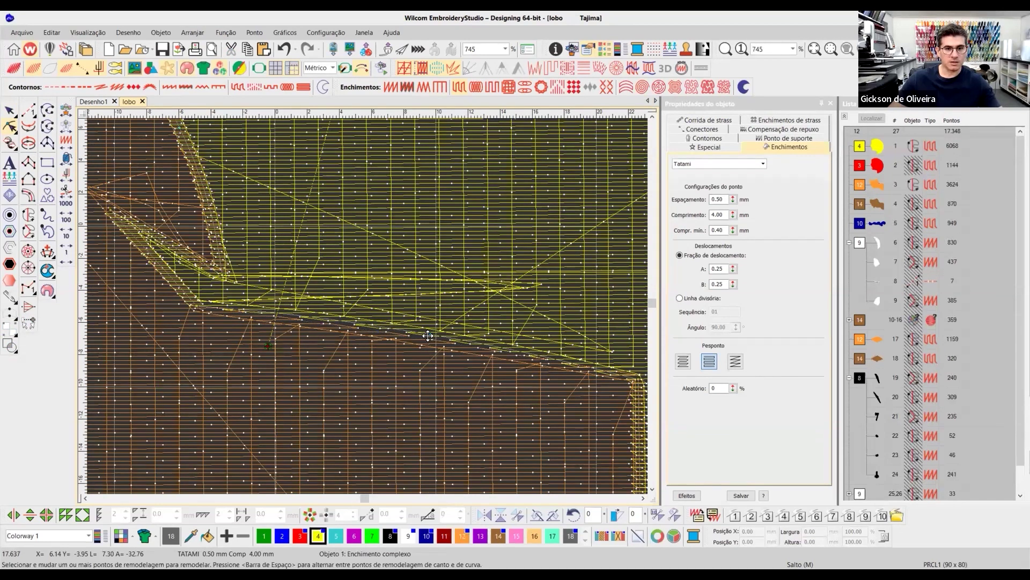
{"action": "left_click", "coordinate": [432, 339]}
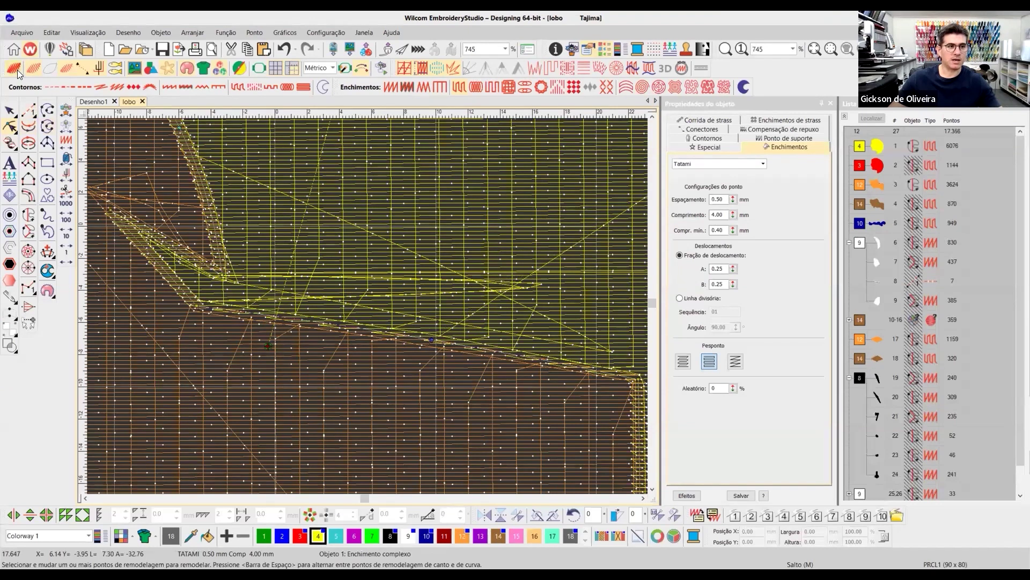
- Finish reshaping and check the joint between the sun and the wolf's back, close up and across both shapes
{"action": "key", "text": "t"}
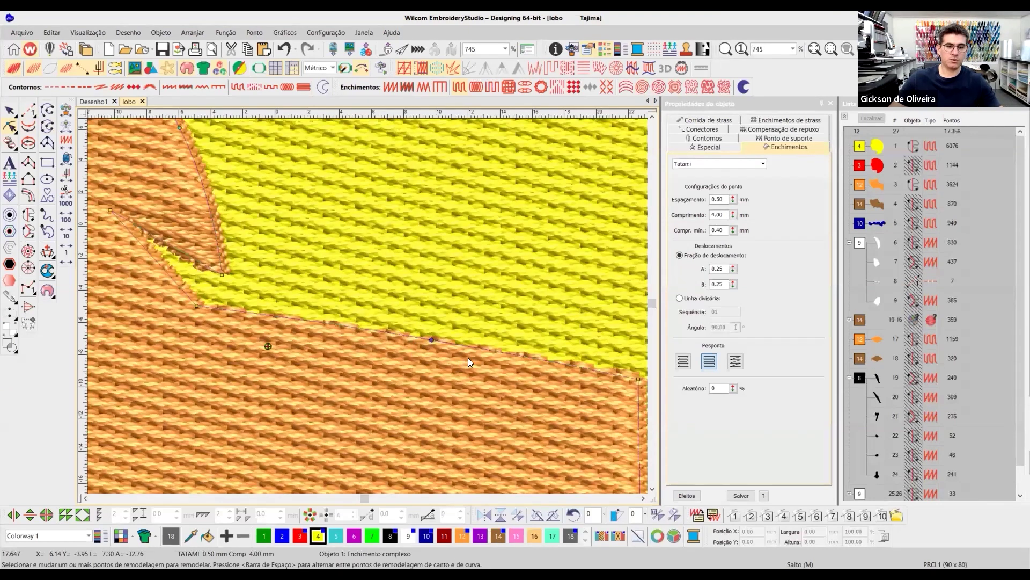
{"action": "key", "text": "t"}
{"action": "key", "text": "t"}
{"action": "key", "text": "Escape"}
{"action": "scroll", "coordinate": [368, 306], "scroll_direction": "down", "scroll_amount": 5}
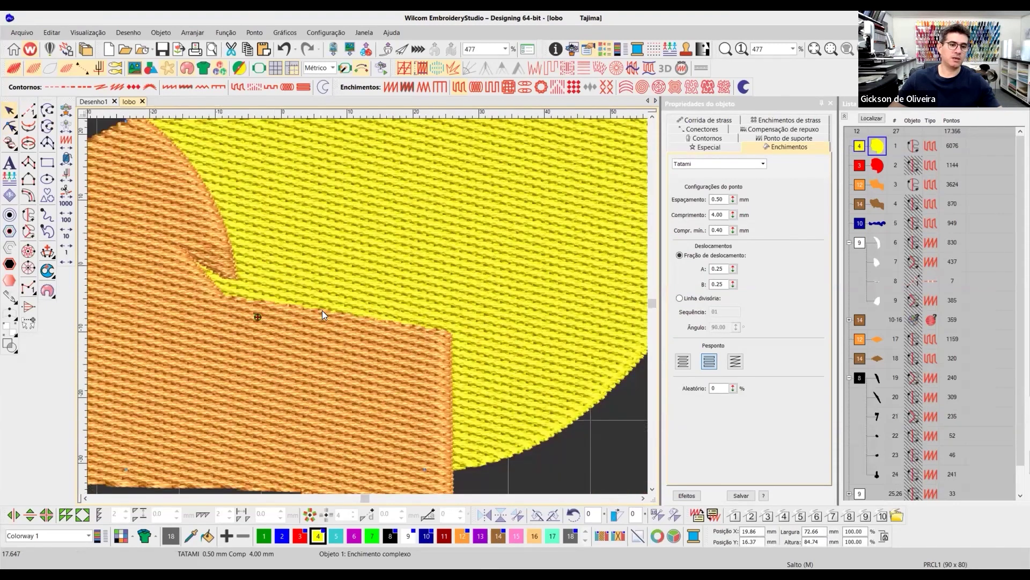
{"action": "scroll", "coordinate": [319, 300], "scroll_direction": "up", "scroll_amount": 5}
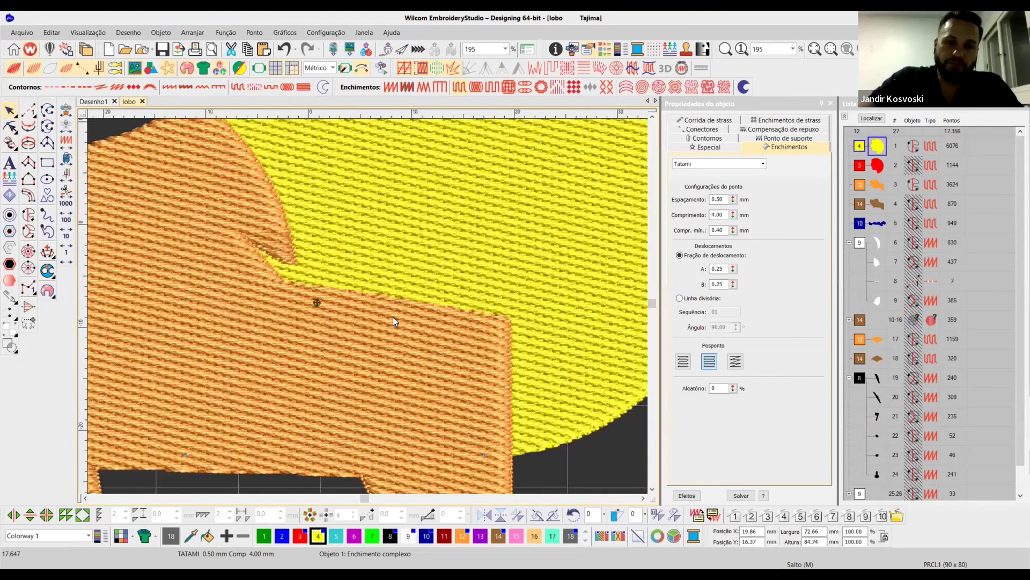
{"action": "scroll", "coordinate": [393, 316], "scroll_direction": "down", "scroll_amount": 2}
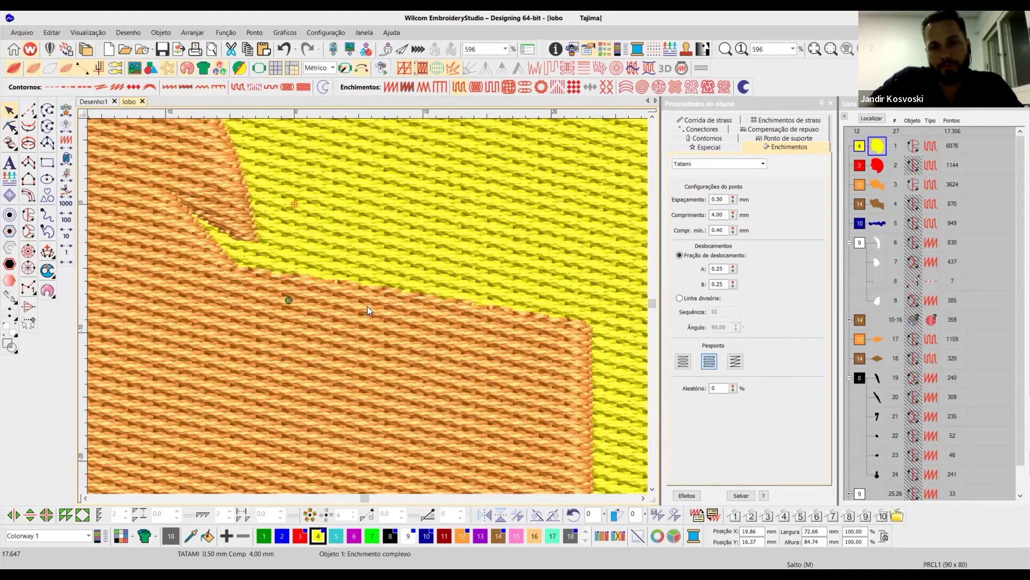
{"action": "scroll", "coordinate": [367, 306], "scroll_direction": "down", "scroll_amount": 2}
{"action": "scroll", "coordinate": [367, 306], "scroll_direction": "down", "scroll_amount": 5}
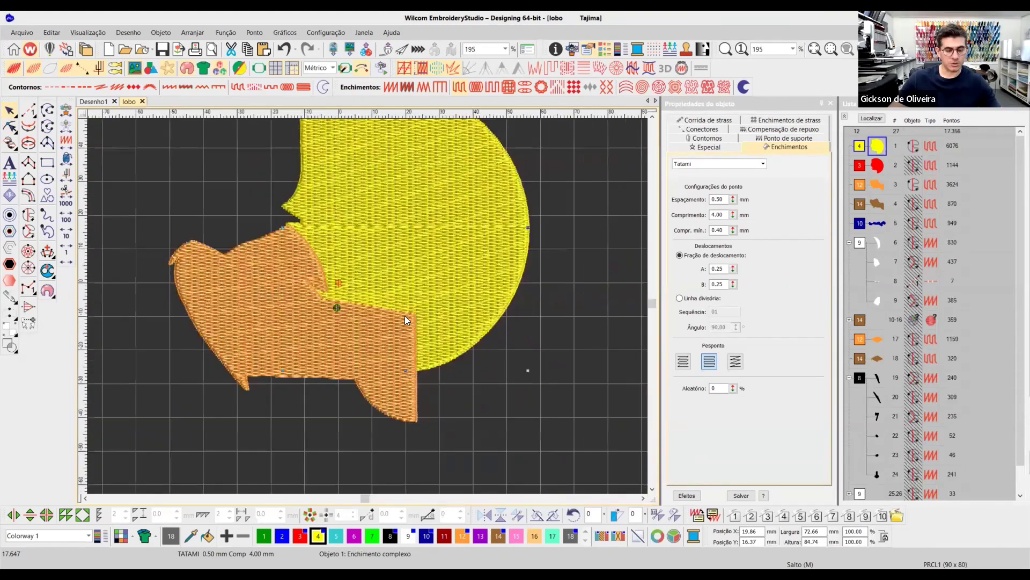
- Reselect the yellow sun and examine its plain stitches around the notch above the wolf's back
{"action": "key", "text": "Escape"}
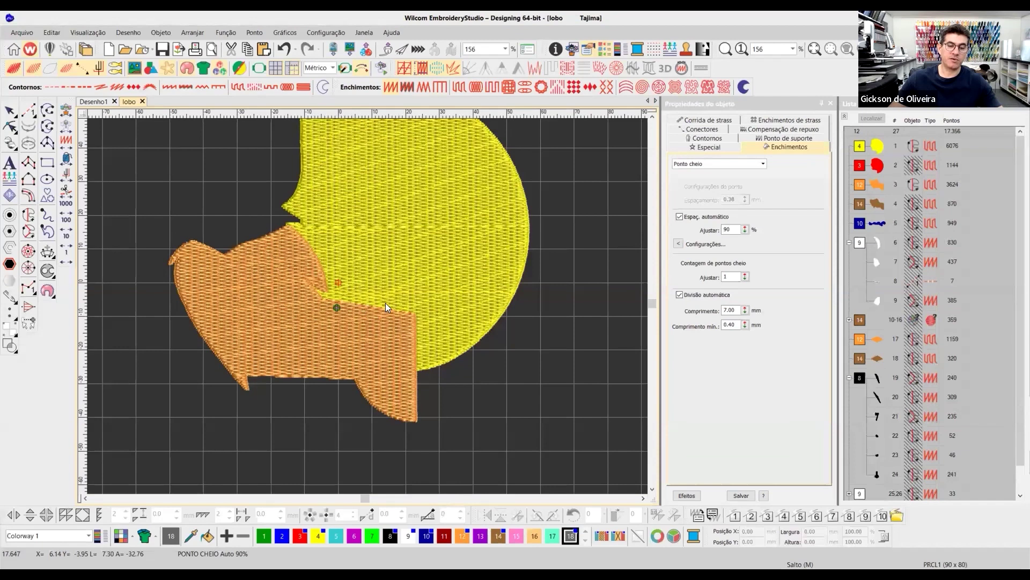
{"action": "left_click", "coordinate": [387, 240]}
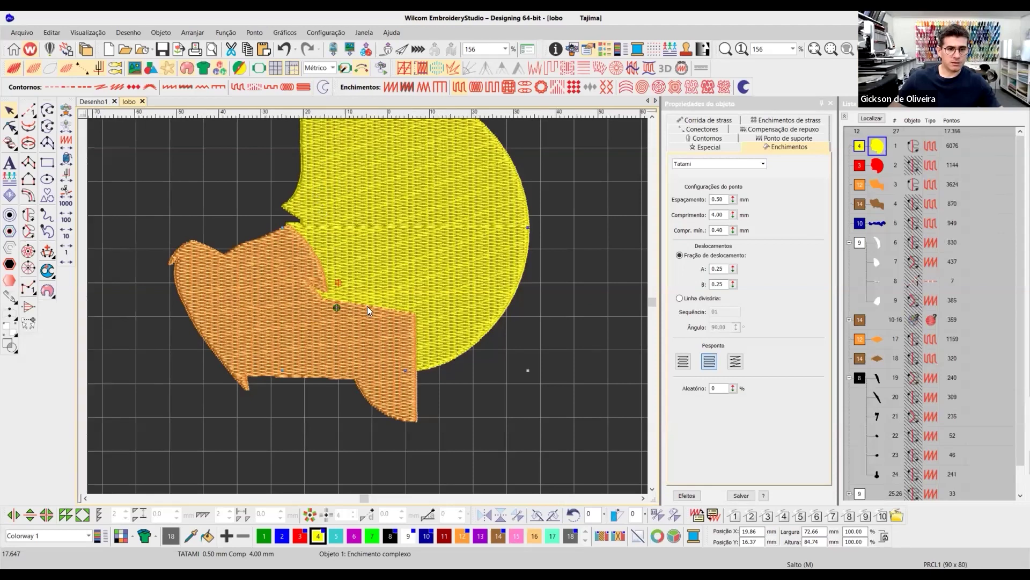
{"action": "scroll", "coordinate": [367, 306], "scroll_direction": "up", "scroll_amount": 2}
{"action": "scroll", "coordinate": [324, 269], "scroll_direction": "up", "scroll_amount": 2}
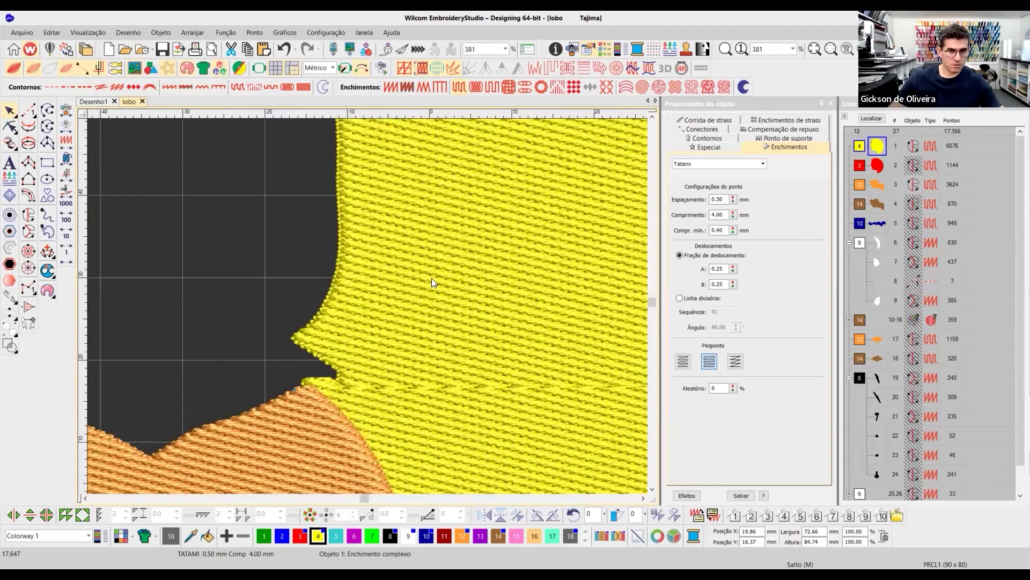
{"action": "key", "text": "t"}
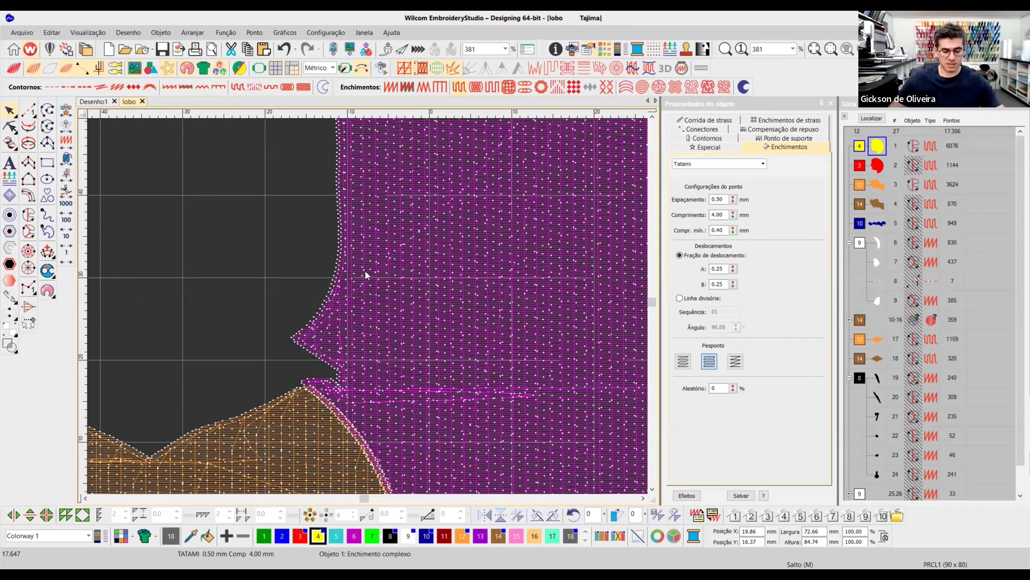
- Restore the realistic stitch view, and isolate the yellow sun and the orange wolf body again
{"action": "key", "text": "t"}
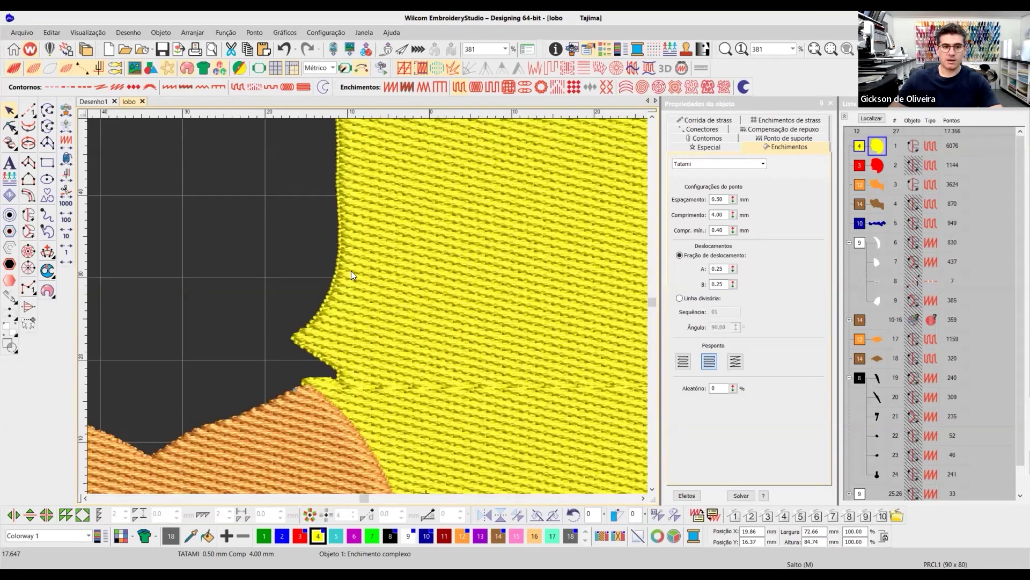
{"action": "key", "text": "0"}
{"action": "left_click", "coordinate": [215, 187]}
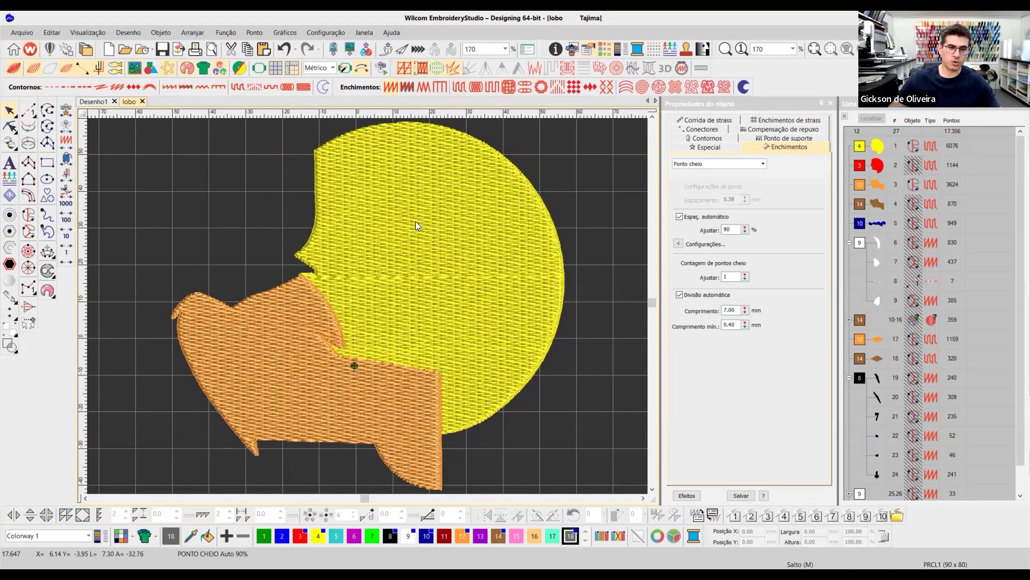
{"action": "left_click", "coordinate": [877, 165]}
{"action": "left_click", "coordinate": [882, 145]}
{"action": "left_click", "coordinate": [879, 185], "text": "ctrl"}
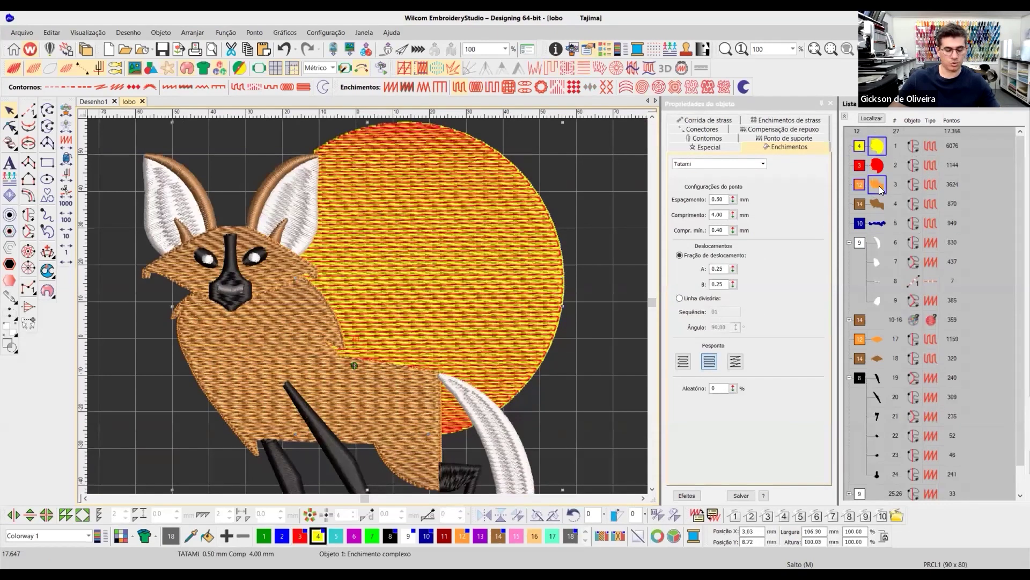
{"action": "key", "text": "shift+s"}
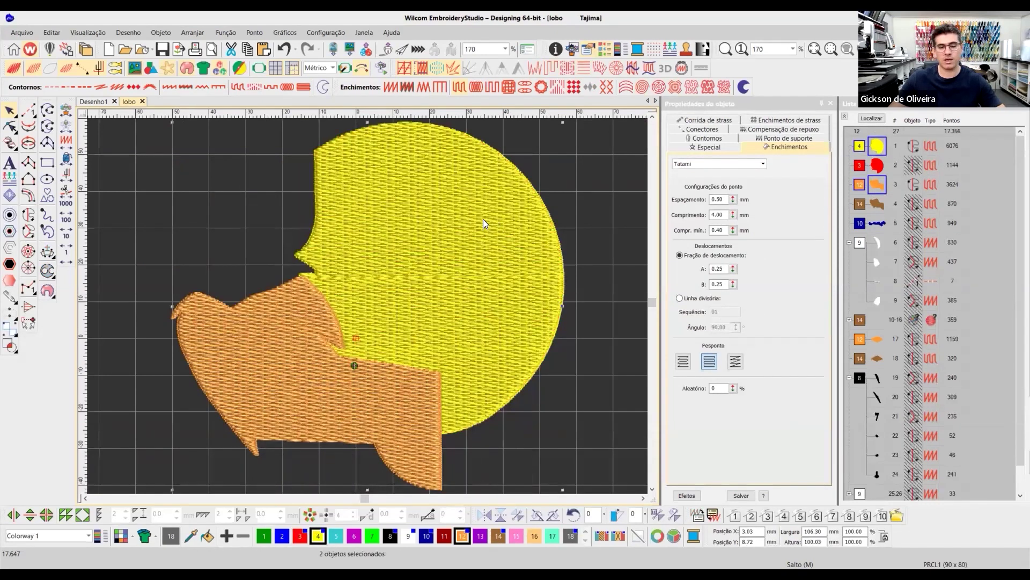
- Try the diagonal backstitch on the yellow sun's tatami fill, and settle on the standard backstitch
{"action": "left_click", "coordinate": [490, 226]}
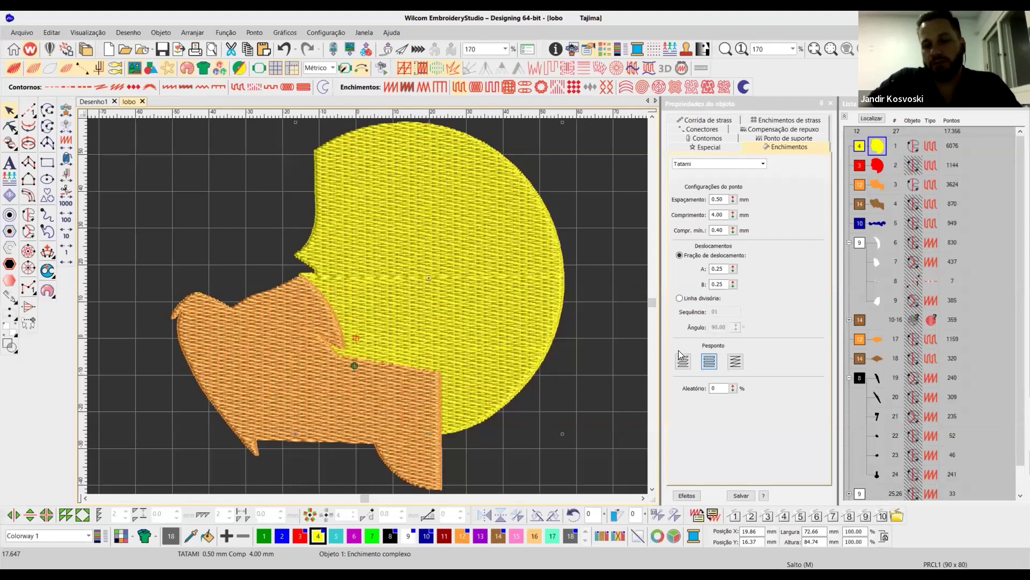
{"action": "scroll", "coordinate": [370, 307], "scroll_direction": "up", "scroll_amount": 7}
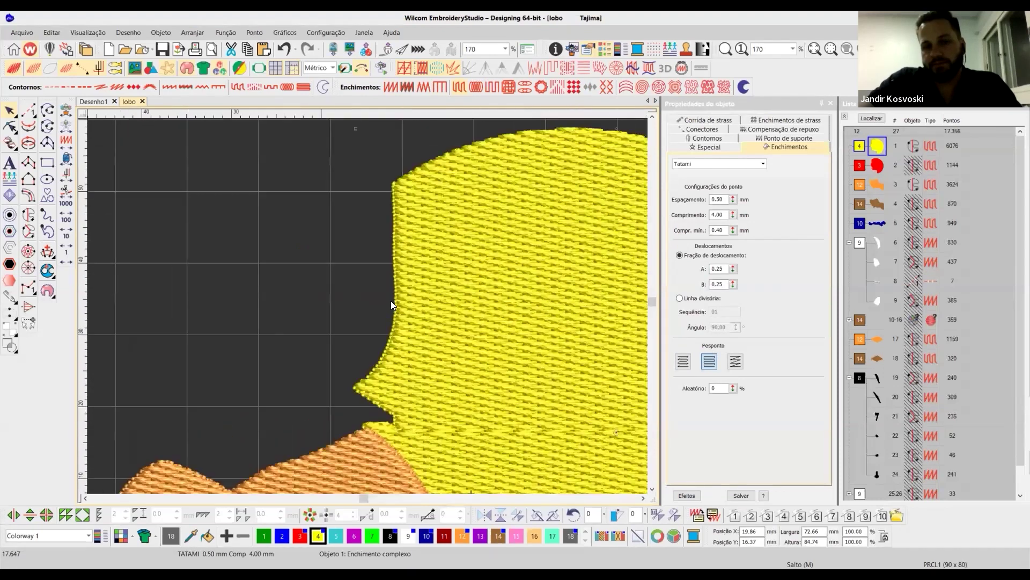
{"action": "scroll", "coordinate": [370, 257], "scroll_direction": "up", "scroll_amount": 1}
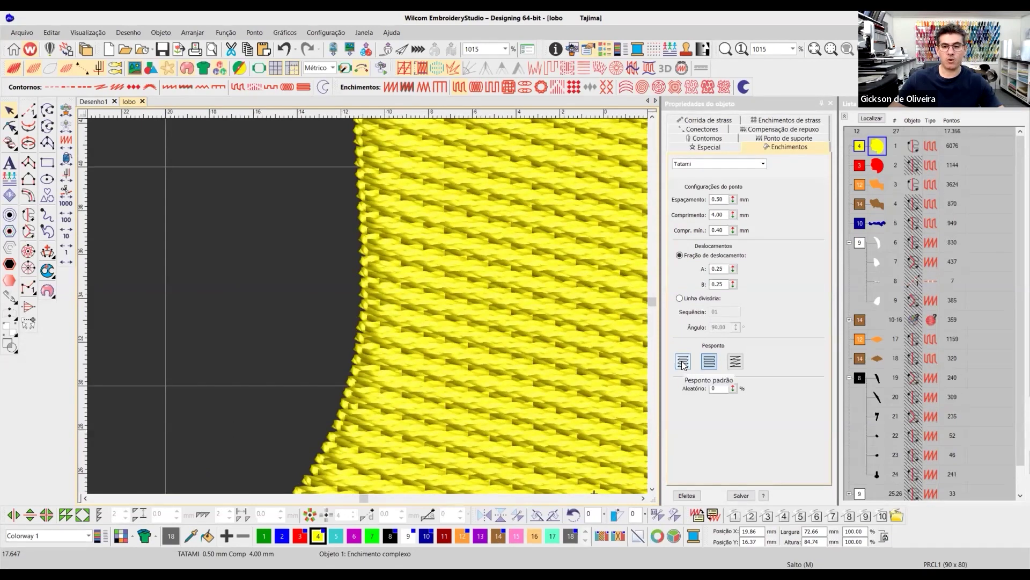
{"action": "left_click", "coordinate": [735, 361]}
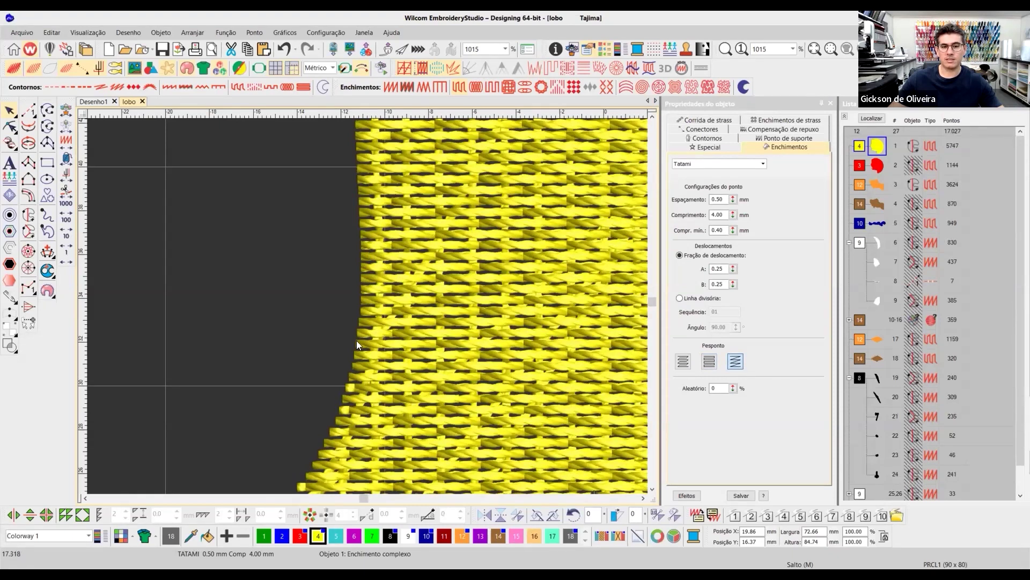
{"action": "scroll", "coordinate": [332, 290], "scroll_direction": "down", "scroll_amount": 1}
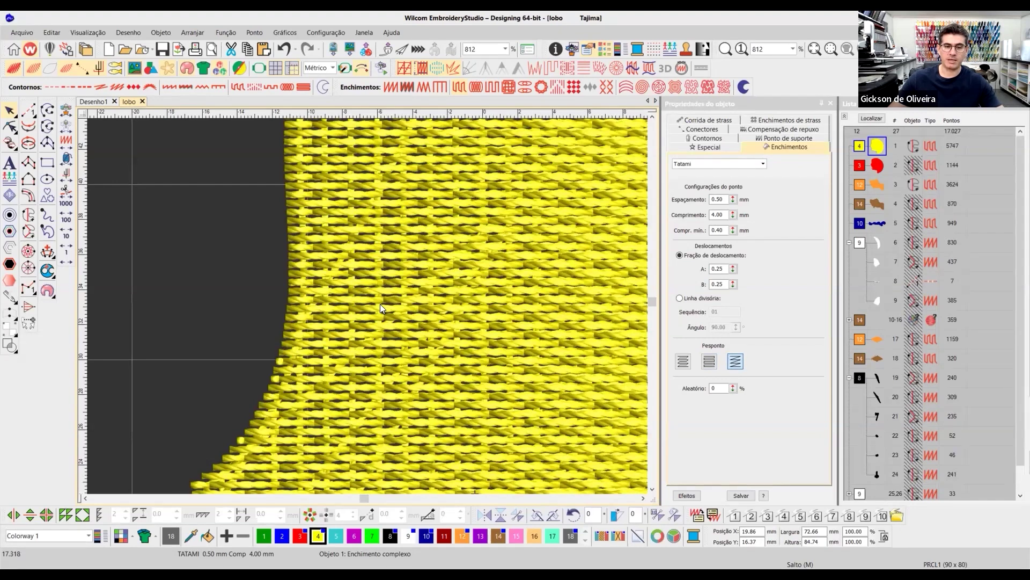
{"action": "left_click", "coordinate": [683, 364]}
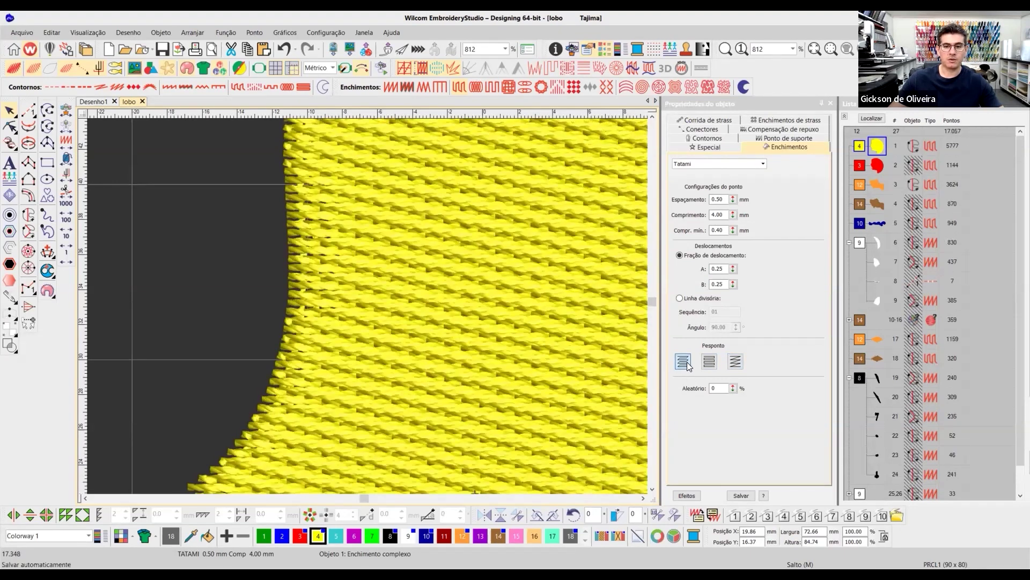
{"action": "scroll", "coordinate": [368, 305], "scroll_direction": "down", "scroll_amount": 2}
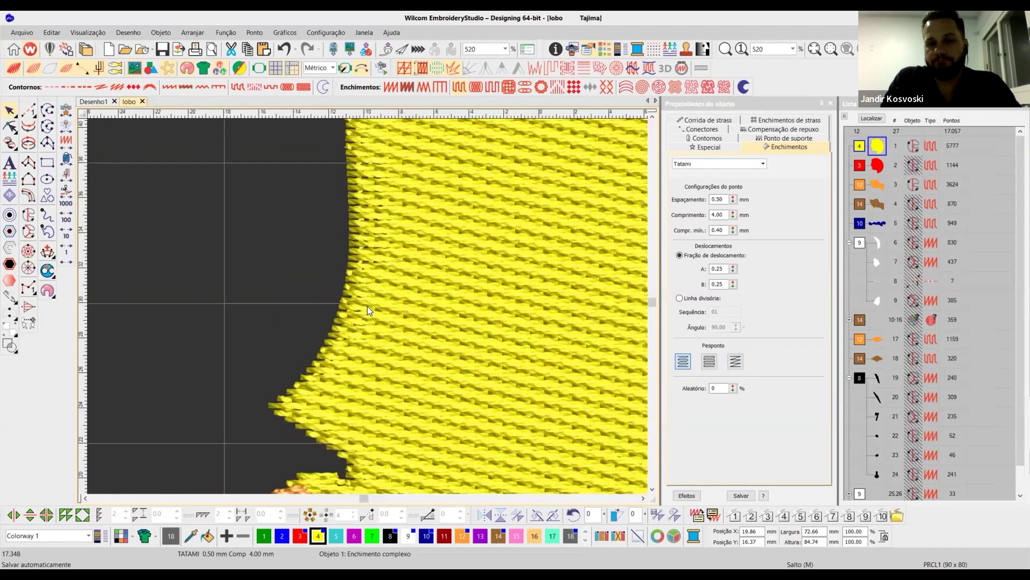
{"action": "scroll", "coordinate": [367, 306], "scroll_direction": "down", "scroll_amount": 1}
{"action": "scroll", "coordinate": [367, 305], "scroll_direction": "down", "scroll_amount": 1}
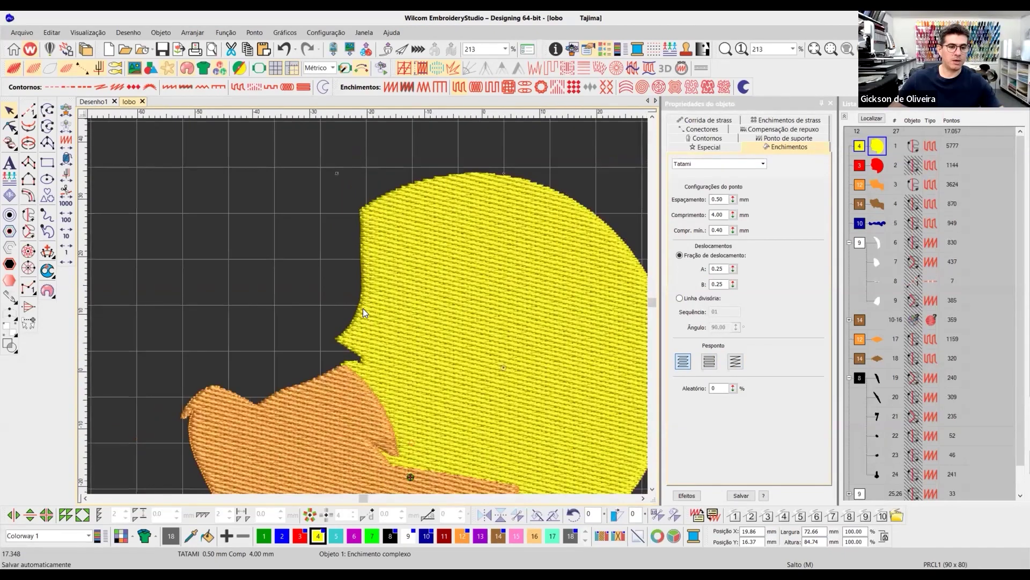
- Change the orange wolf body's tatami fill to the standard backstitch and clear the selection
{"action": "scroll", "coordinate": [367, 306], "scroll_direction": "up", "scroll_amount": 4}
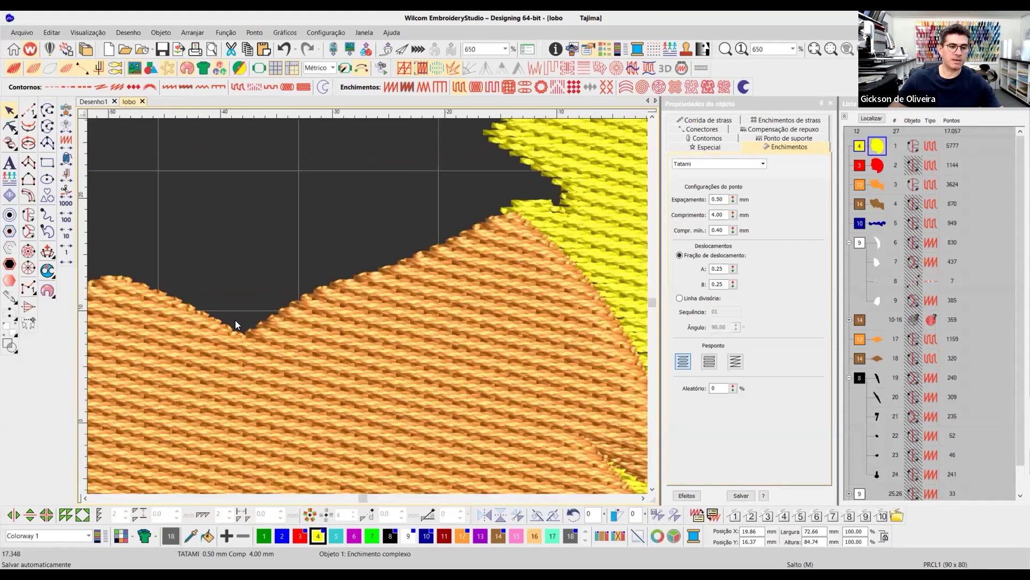
{"action": "scroll", "coordinate": [235, 320], "scroll_direction": "down", "scroll_amount": 2}
{"action": "left_click", "coordinate": [235, 335]}
{"action": "left_click", "coordinate": [929, 188]}
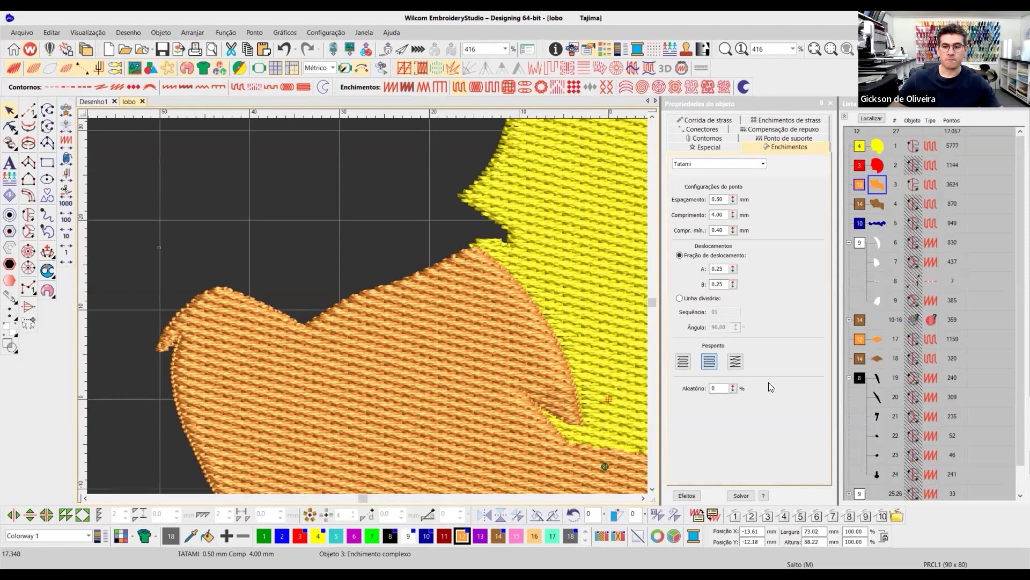
{"action": "left_click", "coordinate": [683, 365]}
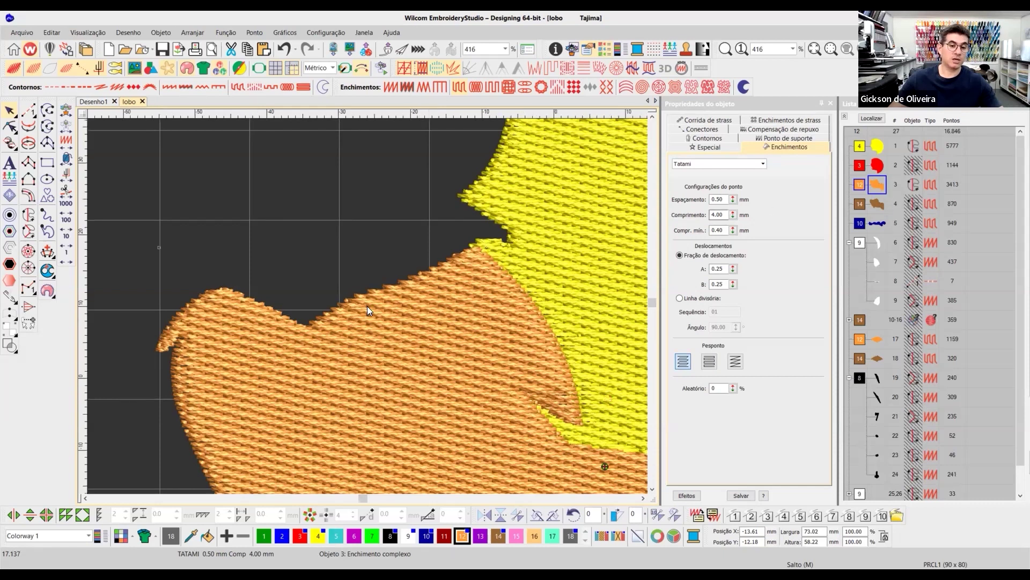
{"action": "scroll", "coordinate": [367, 306], "scroll_direction": "down", "scroll_amount": 2}
{"action": "scroll", "coordinate": [367, 310], "scroll_direction": "down", "scroll_amount": 1}
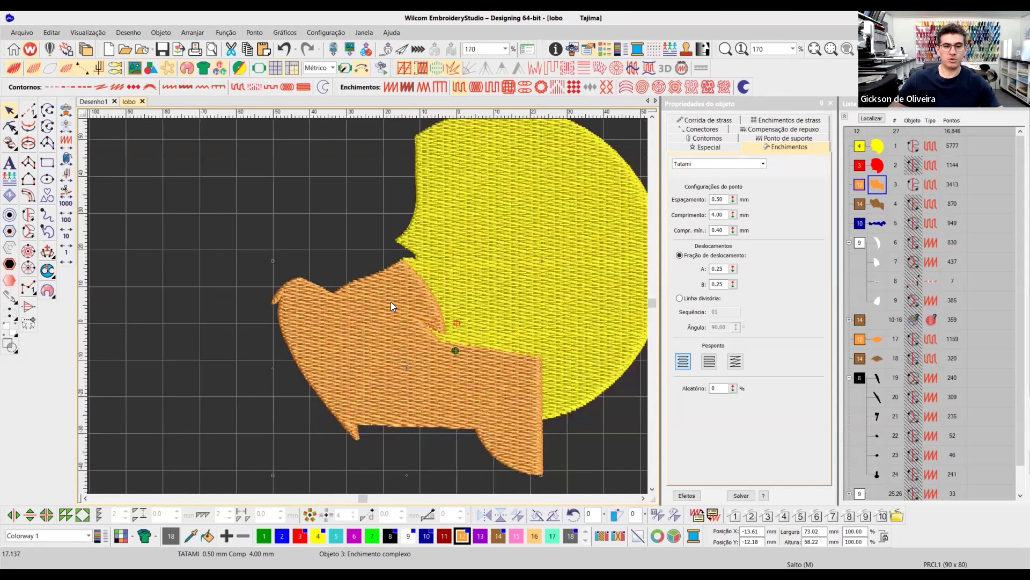
{"action": "left_click", "coordinate": [337, 200]}
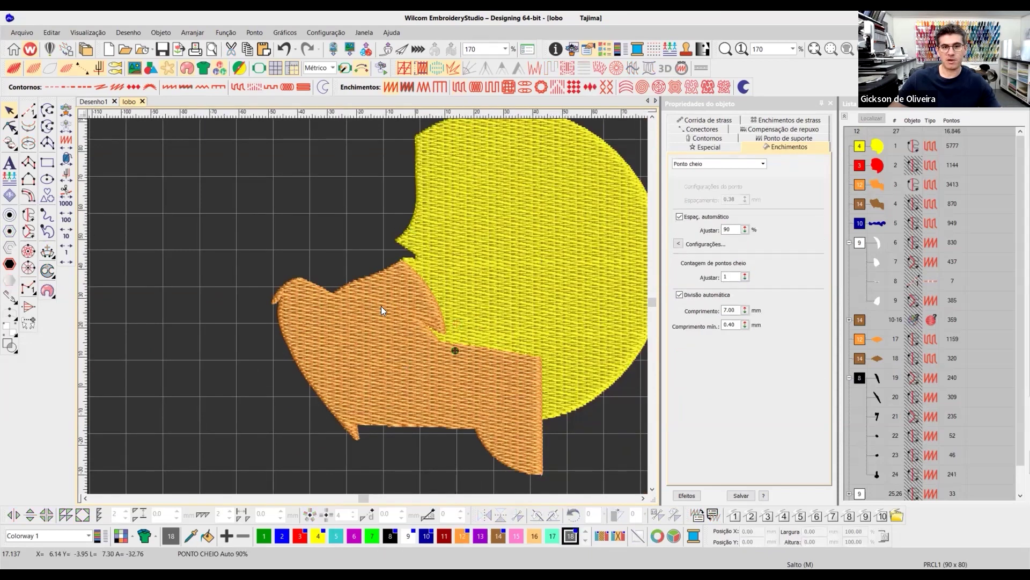
- Show all objects again and examine the body, legs and waves in both plain and realistic stitch views
{"action": "scroll", "coordinate": [381, 306], "scroll_direction": "down", "scroll_amount": 4}
{"action": "scroll", "coordinate": [367, 309], "scroll_direction": "up", "scroll_amount": 1}
{"action": "scroll", "coordinate": [370, 306], "scroll_direction": "up", "scroll_amount": 2}
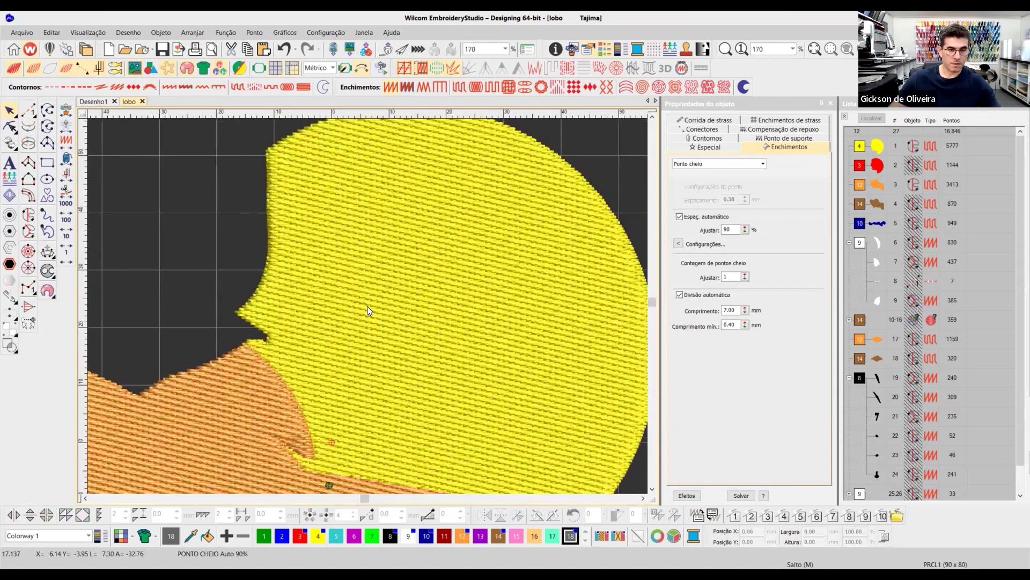
{"action": "scroll", "coordinate": [370, 304], "scroll_direction": "down", "scroll_amount": 3}
{"action": "scroll", "coordinate": [369, 302], "scroll_direction": "down", "scroll_amount": 3}
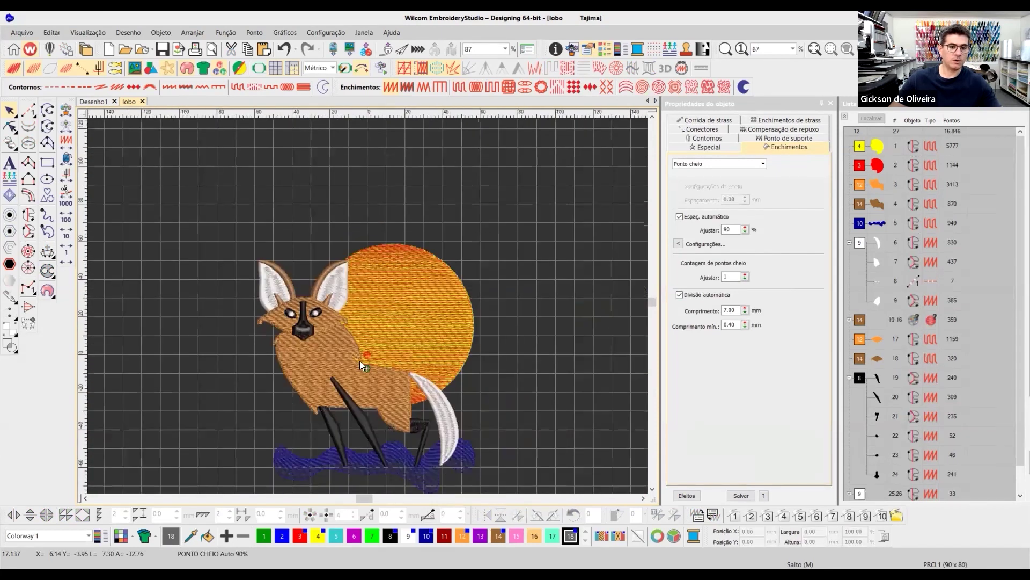
{"action": "scroll", "coordinate": [367, 306], "scroll_direction": "up", "scroll_amount": 2}
{"action": "scroll", "coordinate": [367, 306], "scroll_direction": "up", "scroll_amount": 3}
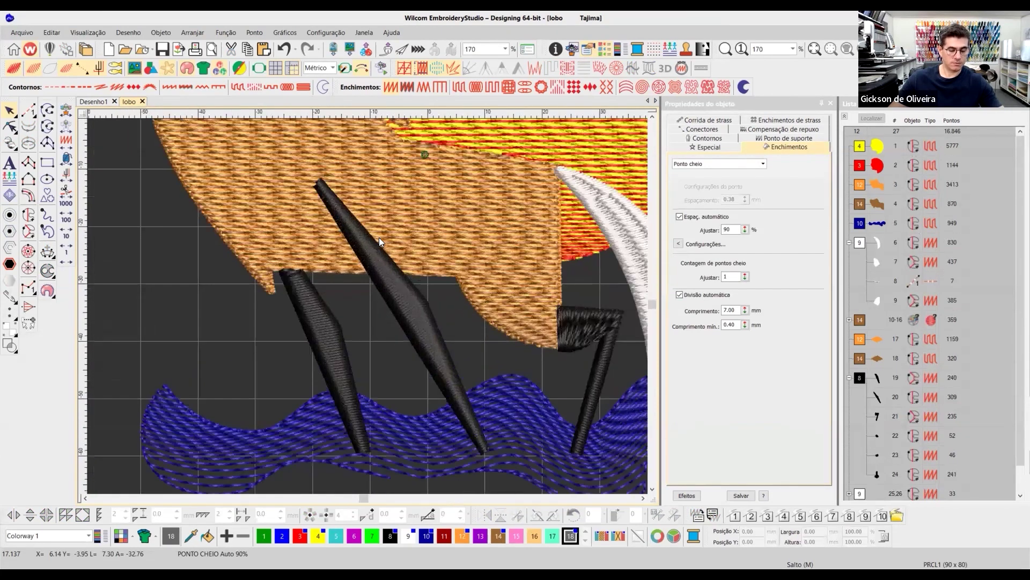
{"action": "key", "text": "t"}
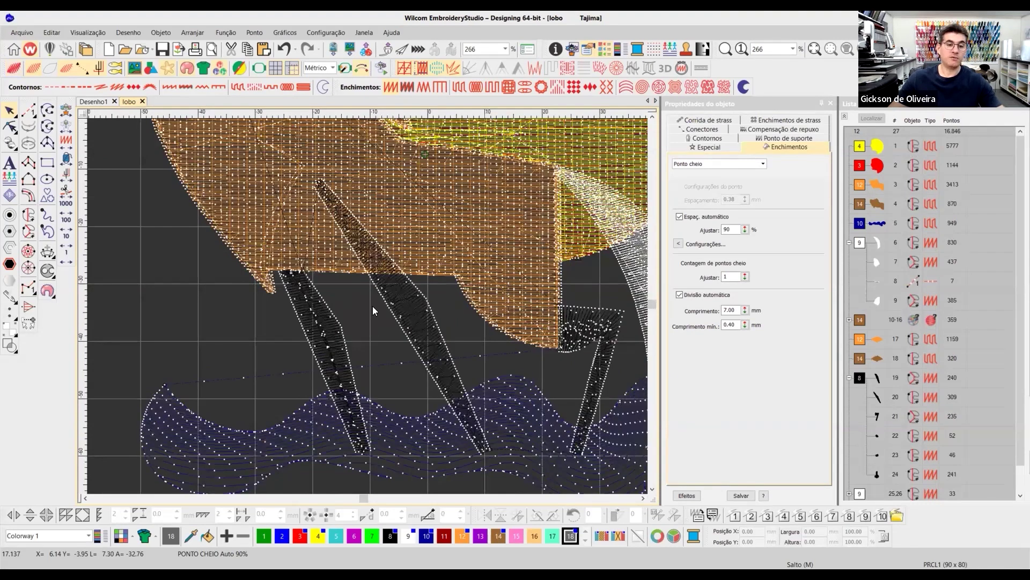
{"action": "scroll", "coordinate": [377, 295], "scroll_direction": "down", "scroll_amount": 2}
{"action": "key", "text": "t"}
{"action": "scroll", "coordinate": [382, 294], "scroll_direction": "up", "scroll_amount": 1}
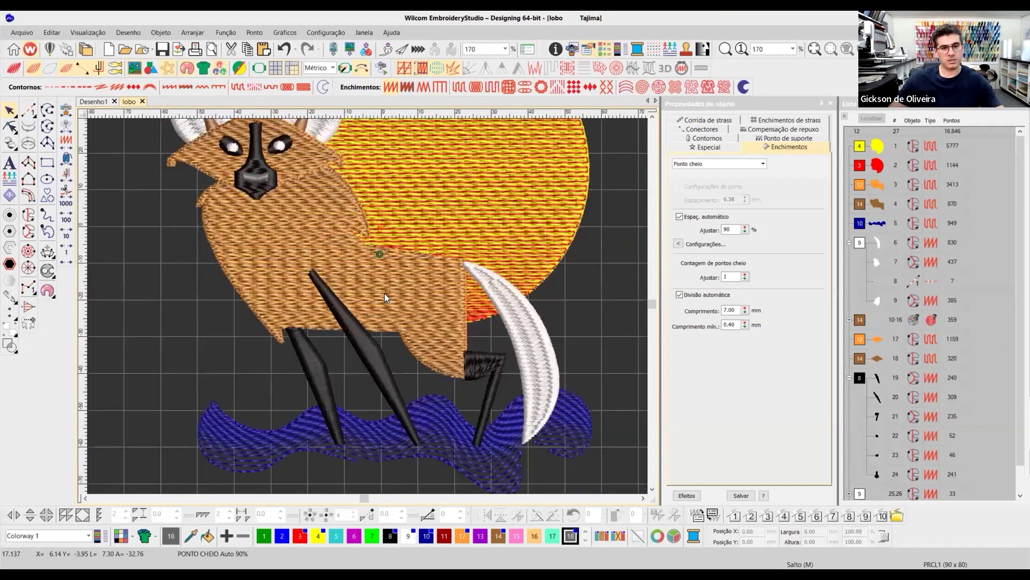
{"action": "scroll", "coordinate": [388, 292], "scroll_direction": "down", "scroll_amount": 1}
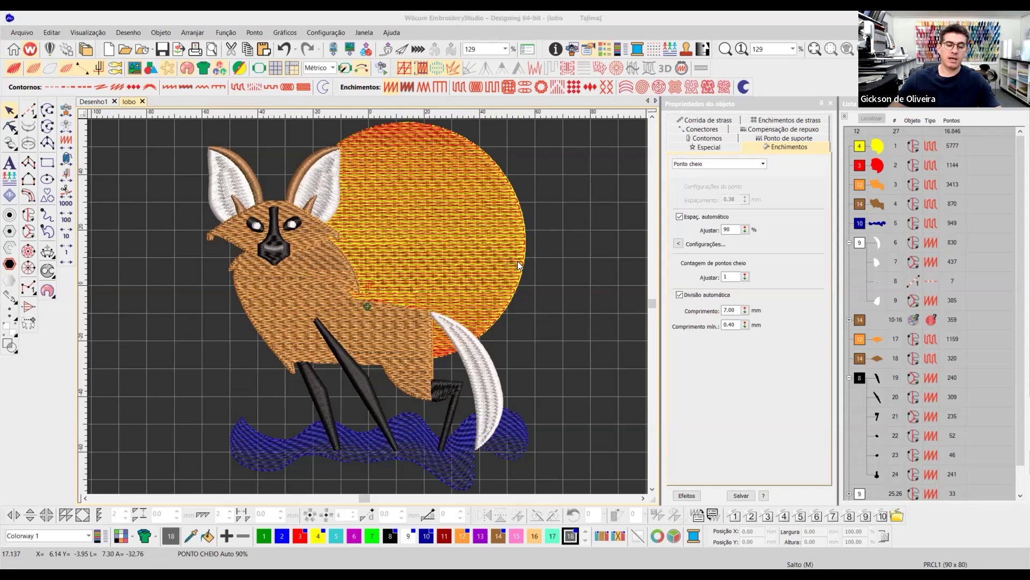
- Select the yellow sun to review its tatami fill settings against the complete design, and deselect it
{"action": "left_click", "coordinate": [878, 147]}
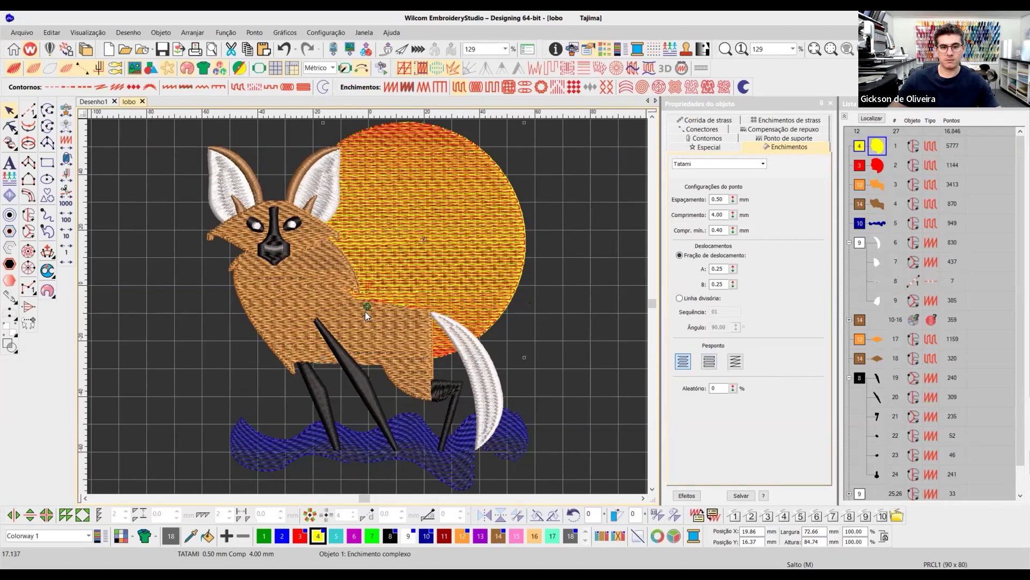
{"action": "scroll", "coordinate": [366, 288], "scroll_direction": "up", "scroll_amount": 2}
{"action": "scroll", "coordinate": [367, 306], "scroll_direction": "down", "scroll_amount": 3}
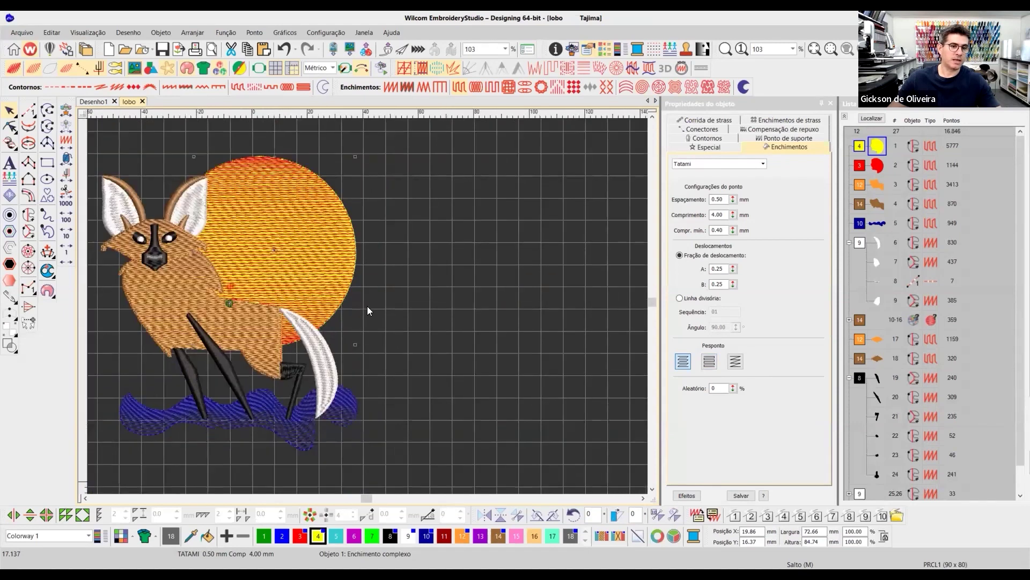
{"action": "scroll", "coordinate": [367, 306], "scroll_direction": "up", "scroll_amount": 4}
{"action": "scroll", "coordinate": [370, 306], "scroll_direction": "down", "scroll_amount": 2}
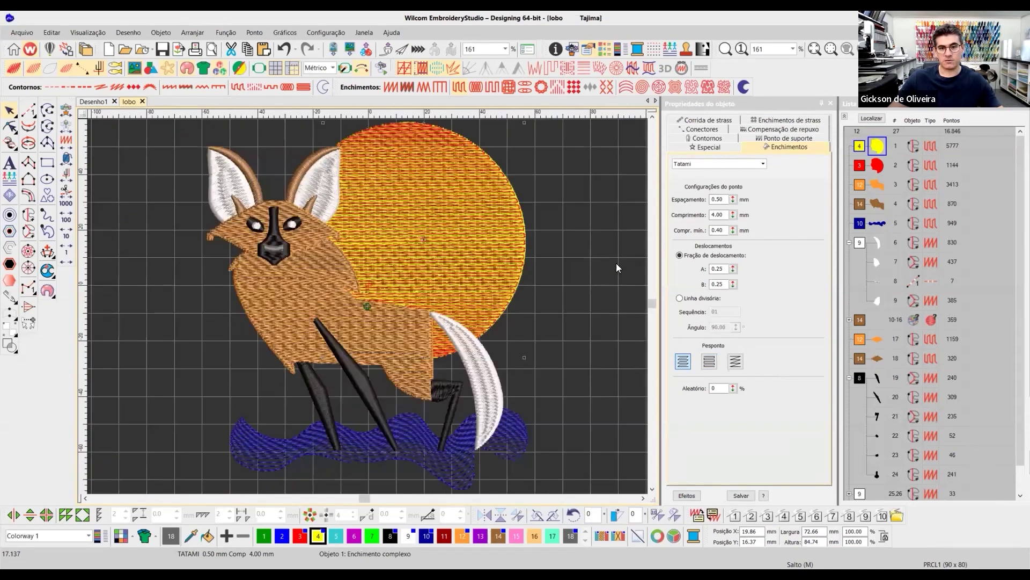
{"action": "left_click", "coordinate": [594, 242]}
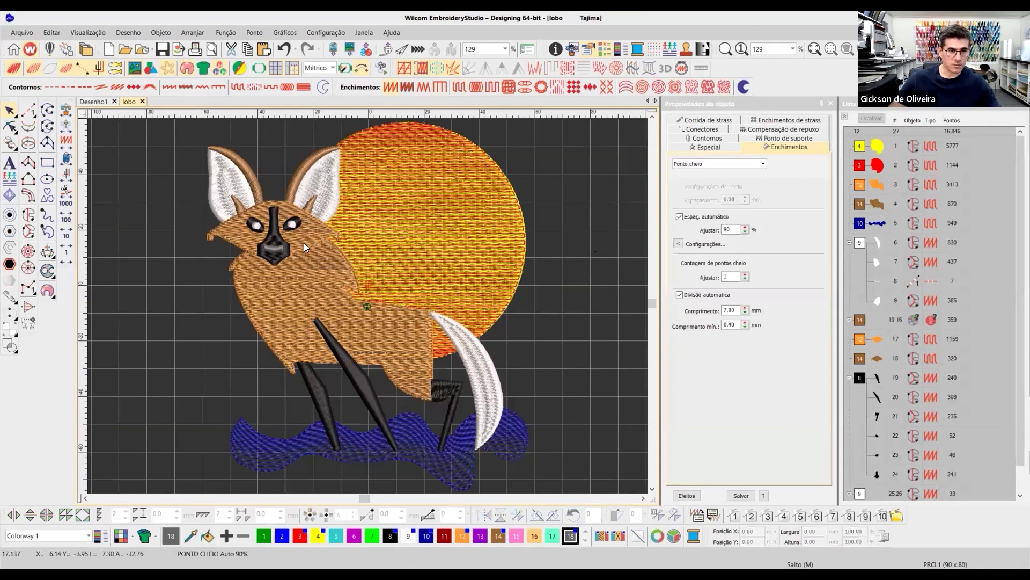
- Examine the wolf's face and neck closely, comparing the plain and realistic stitch views
{"action": "scroll", "coordinate": [367, 306], "scroll_direction": "up", "scroll_amount": 3}
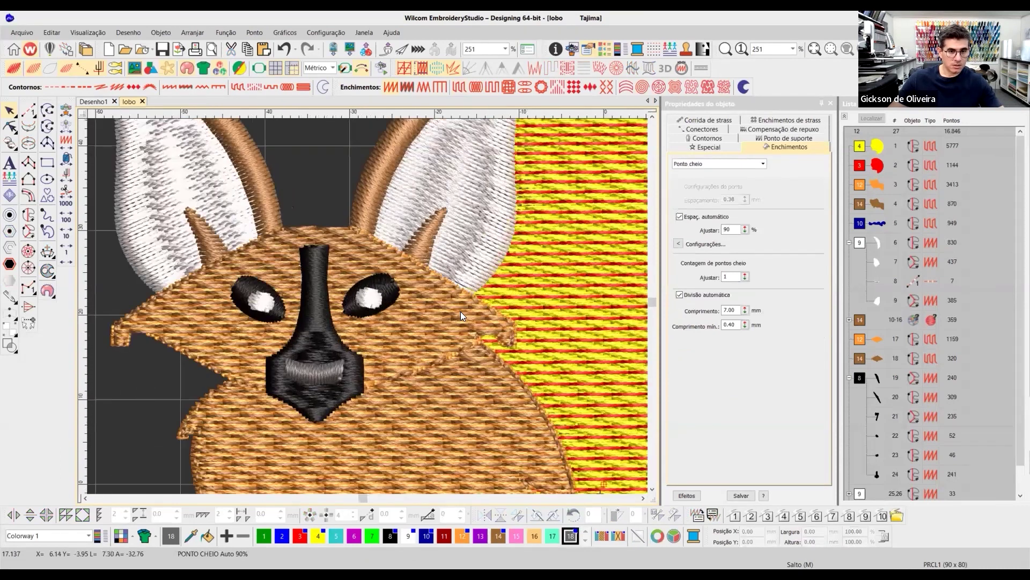
{"action": "key", "text": "t"}
{"action": "key", "text": "t"}
{"action": "key", "text": "t"}
{"action": "key", "text": "t"}
{"action": "scroll", "coordinate": [432, 313], "scroll_direction": "down", "scroll_amount": 1}
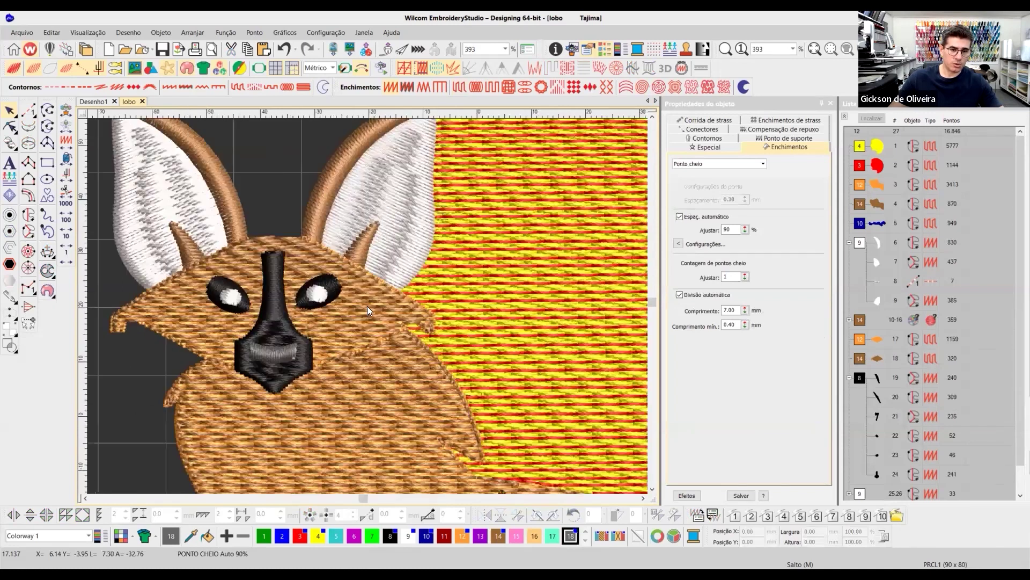
{"action": "scroll", "coordinate": [367, 306], "scroll_direction": "down", "scroll_amount": 3}
{"action": "scroll", "coordinate": [253, 264], "scroll_direction": "up", "scroll_amount": 2}
- Isolate the brown wolf body layer and change its tatami fill to the standard backstitch
{"action": "left_click", "coordinate": [380, 257]}
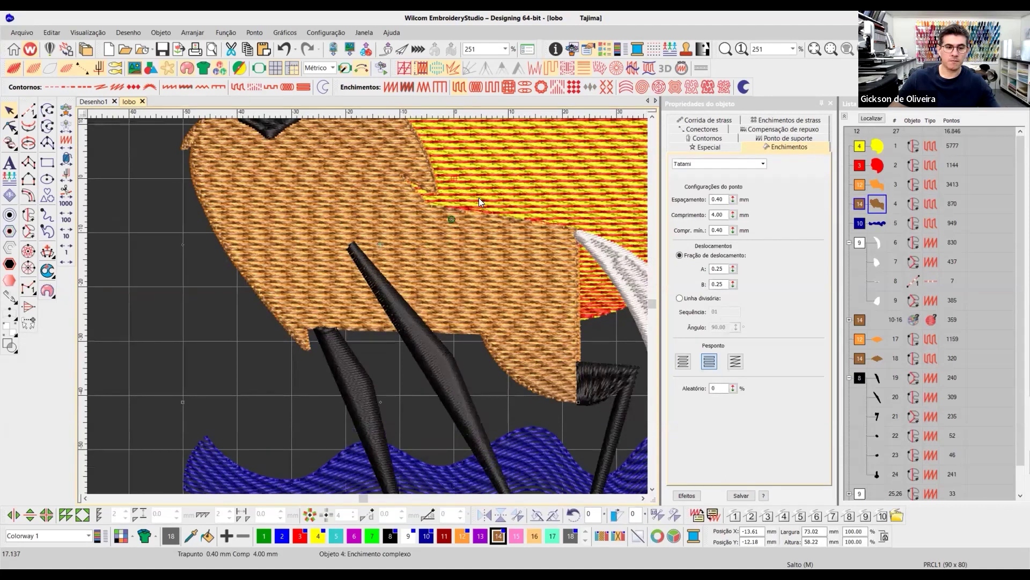
{"action": "key", "text": "shift+s"}
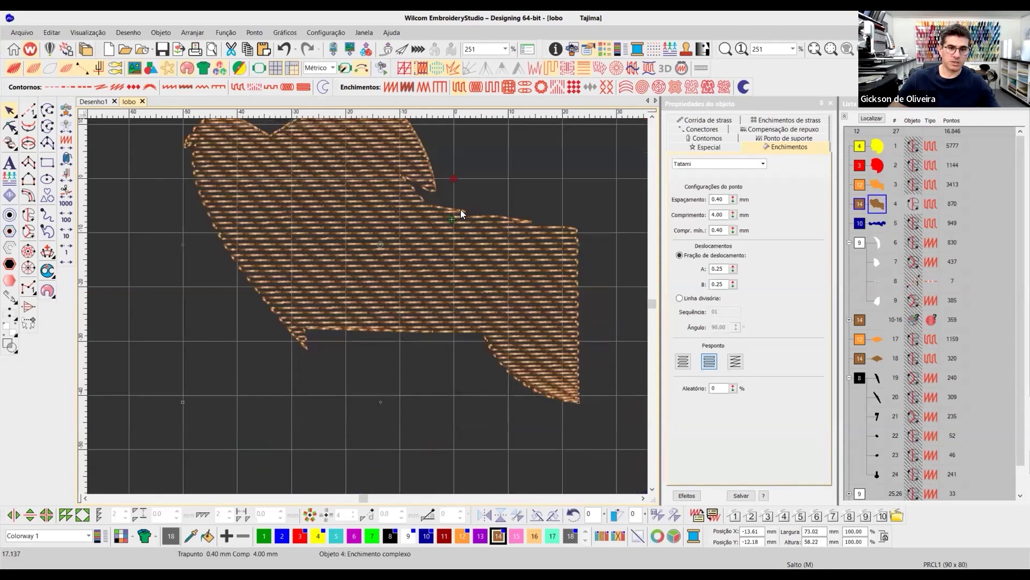
{"action": "left_click", "coordinate": [653, 118]}
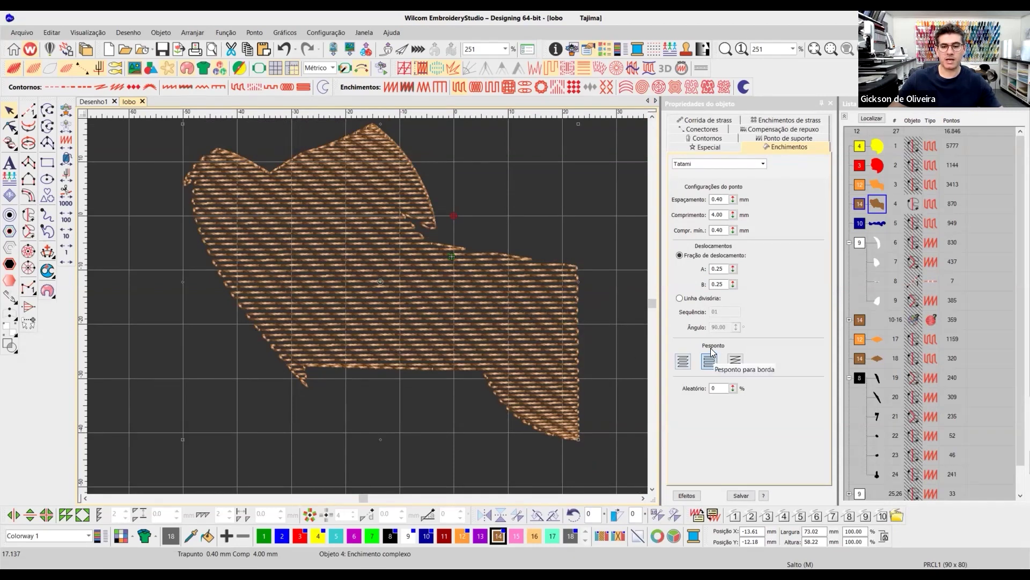
{"action": "left_click", "coordinate": [710, 363]}
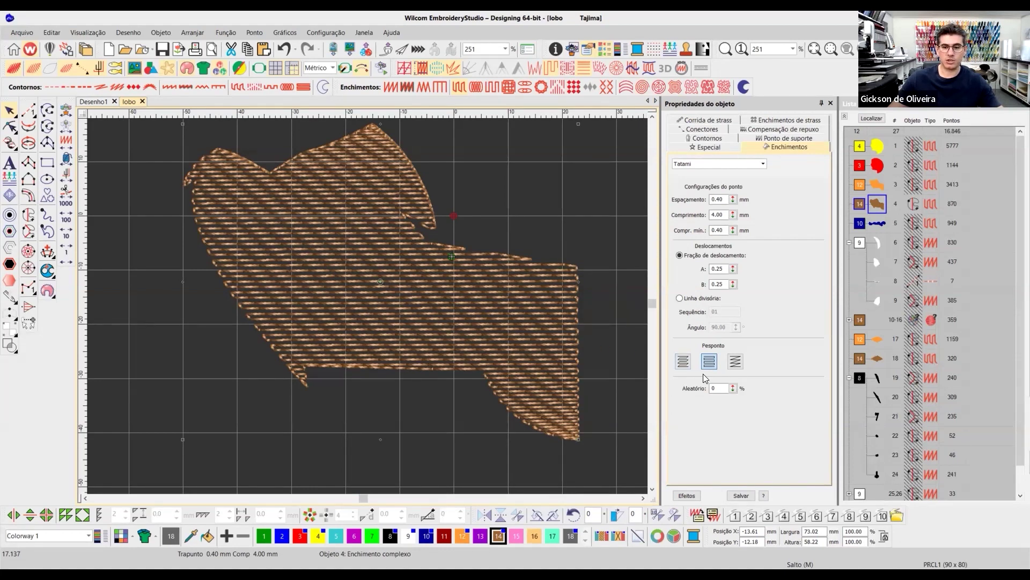
{"action": "left_click", "coordinate": [682, 361]}
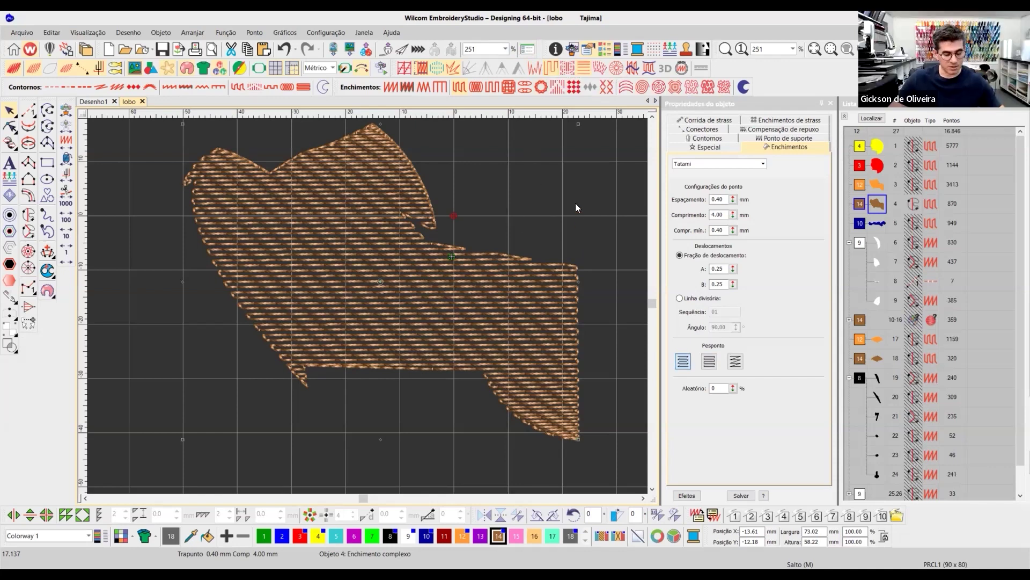
{"action": "left_click", "coordinate": [515, 198]}
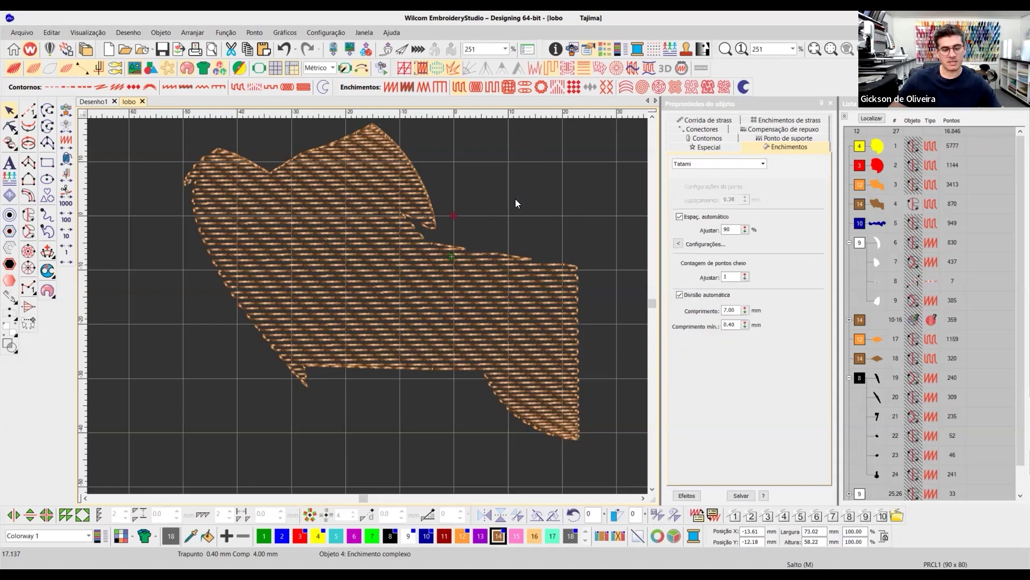
- Bring back the complete design and check the sun and tail area, close up and as a whole
{"action": "scroll", "coordinate": [376, 293], "scroll_direction": "down", "scroll_amount": 3}
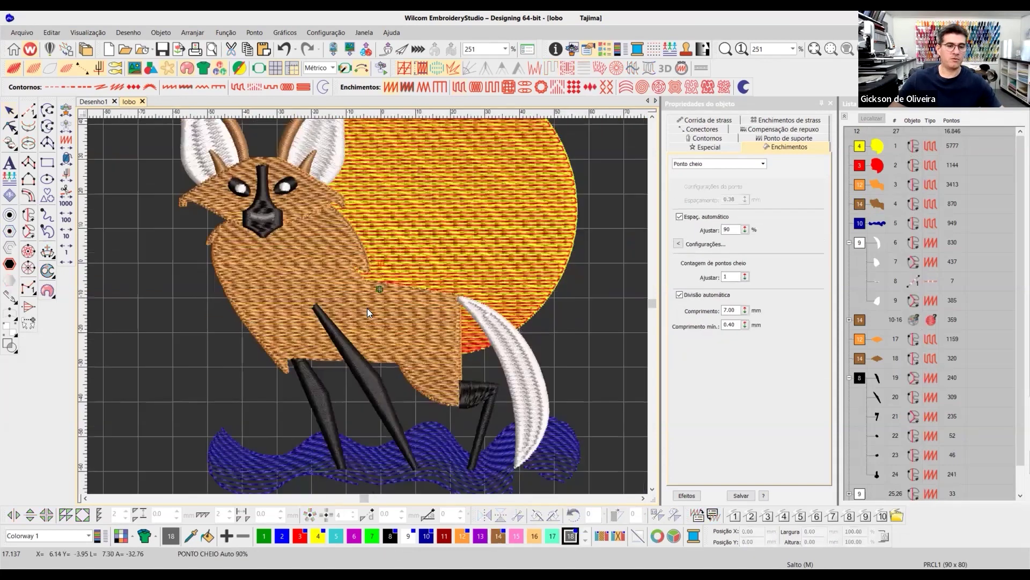
{"action": "scroll", "coordinate": [550, 223], "scroll_direction": "up", "scroll_amount": 3}
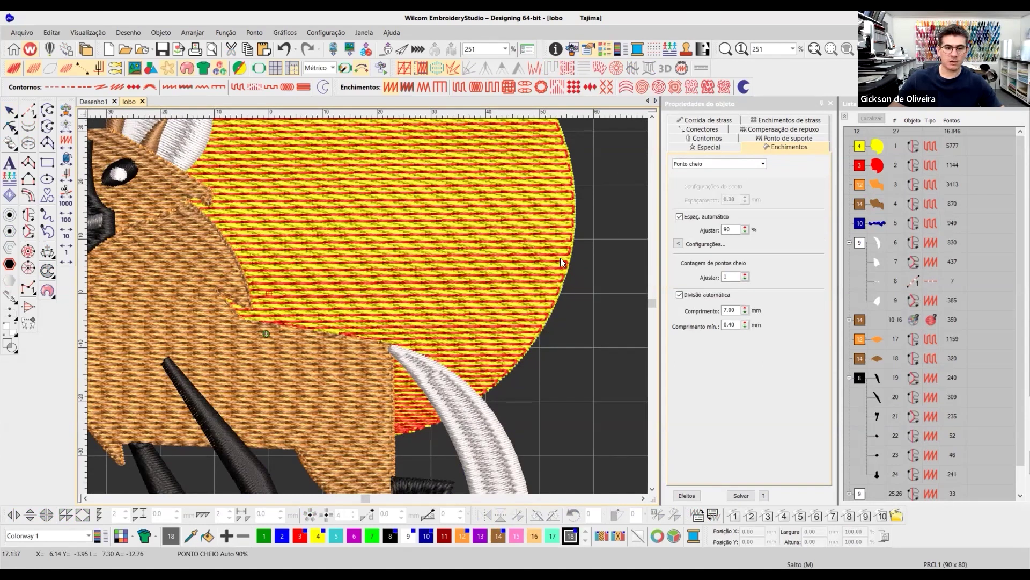
{"action": "scroll", "coordinate": [586, 236], "scroll_direction": "down", "scroll_amount": 3}
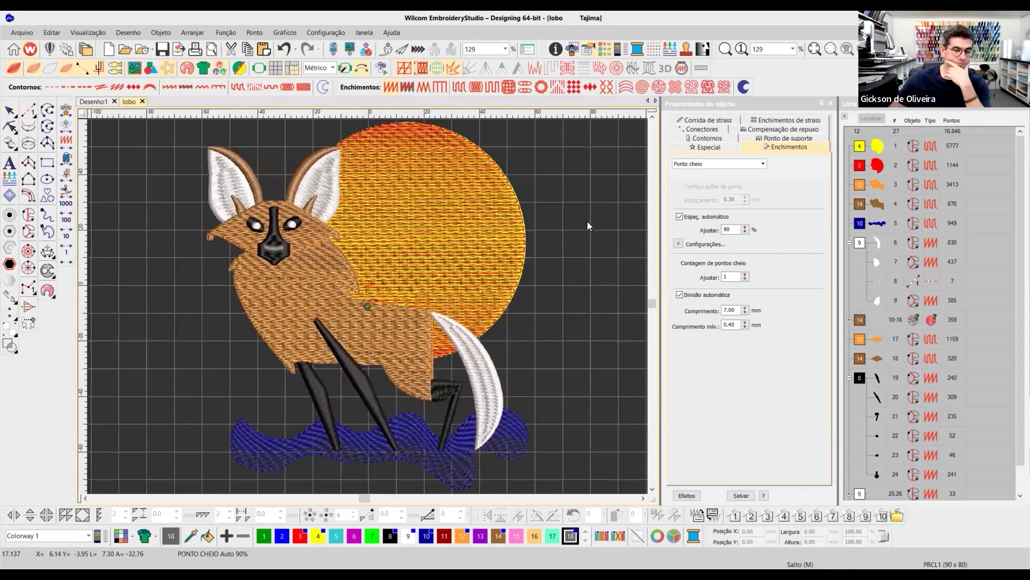